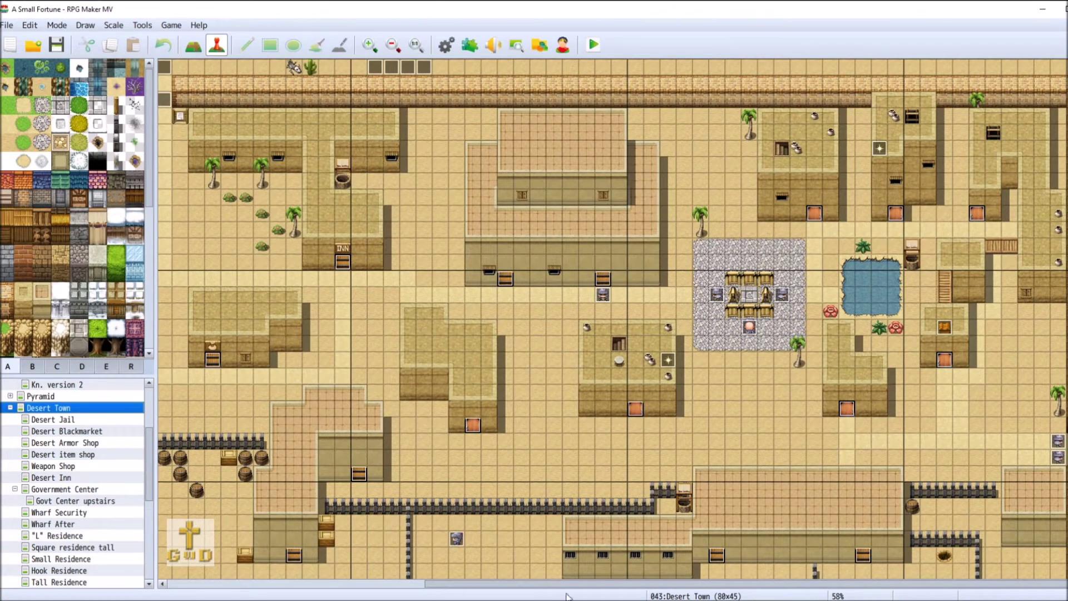
Review both pages of the Nahoe disguise talk event at the town's north gate without changing them.
{"action": "left_click_drag", "start_coordinate": [567, 584], "coordinate": [416, 584]}
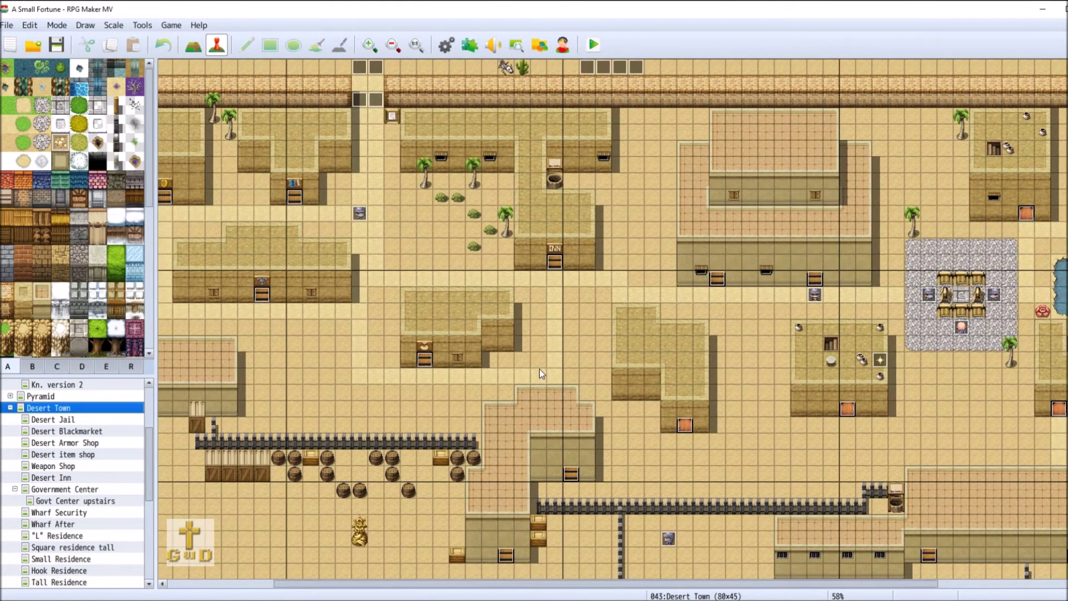
{"action": "left_click", "coordinate": [357, 105]}
{"action": "right_click", "coordinate": [356, 104]}
{"action": "left_click", "coordinate": [395, 111]}
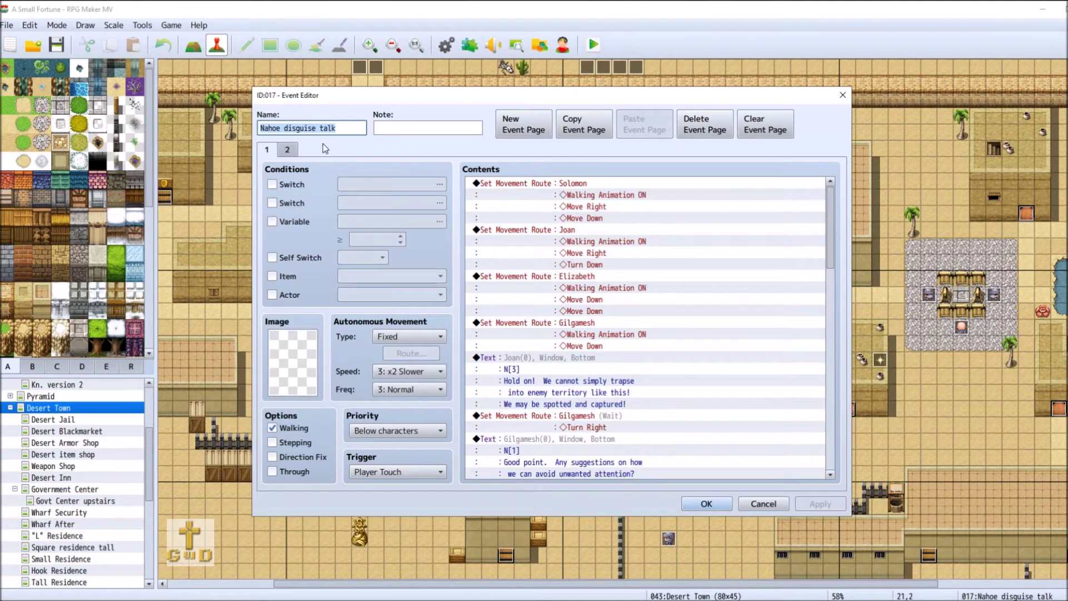
{"action": "left_click", "coordinate": [287, 149]}
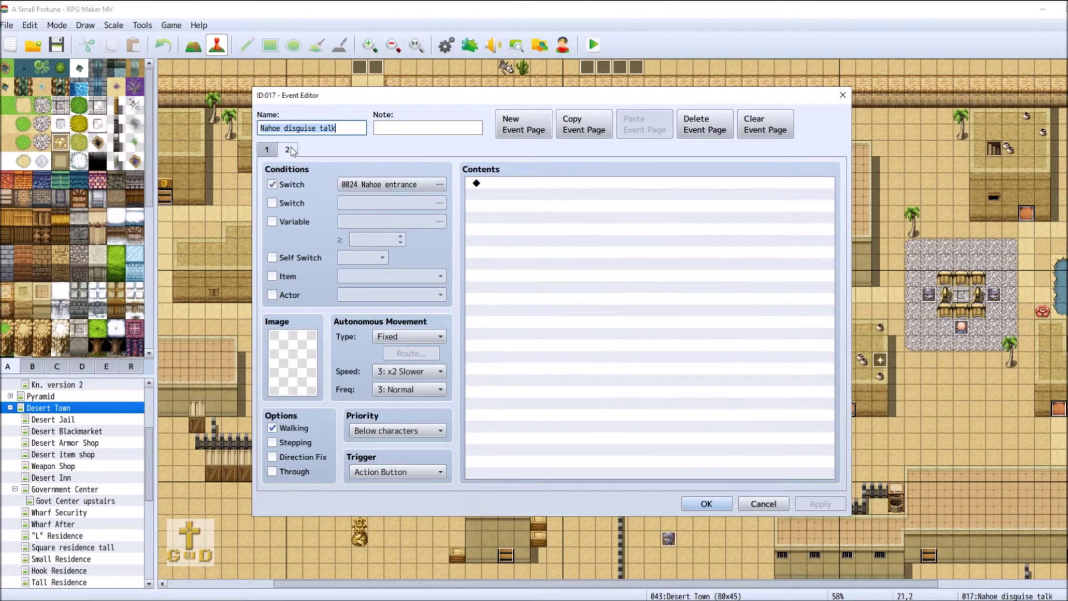
{"action": "left_click", "coordinate": [764, 504]}
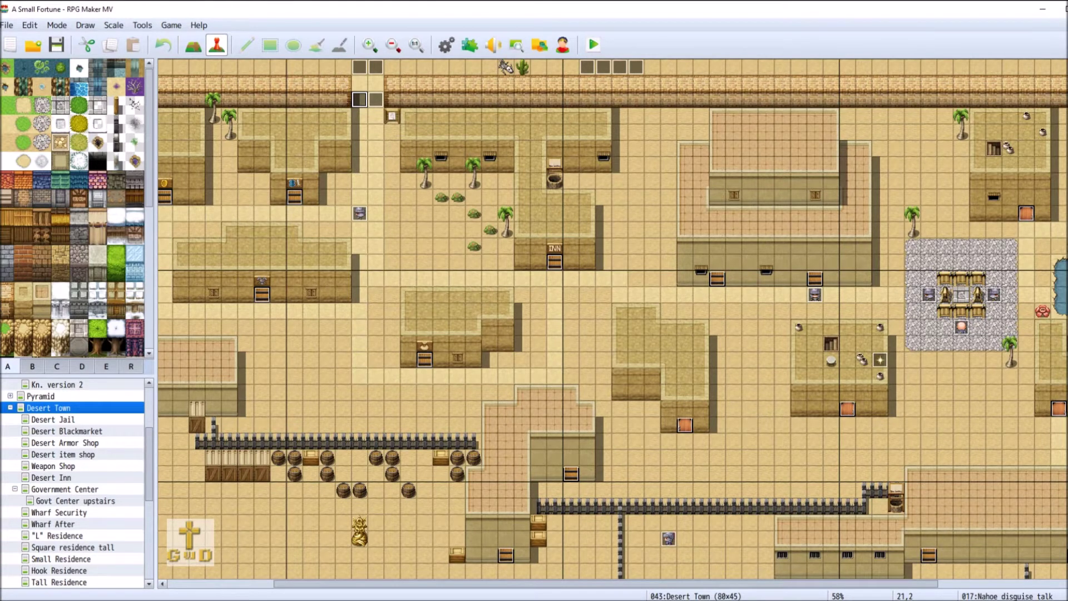
Review the first page of the Nahoe patrolling soldier event on the path south of the north gate.
{"action": "scroll", "coordinate": [612, 317], "scroll_direction": "down", "scroll_amount": 1}
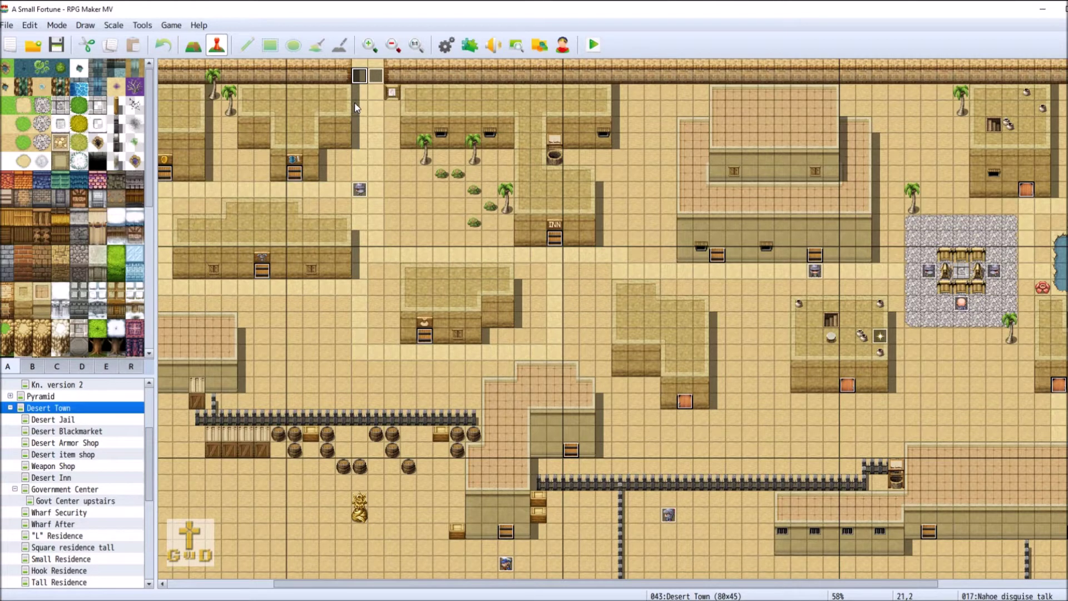
{"action": "left_click", "coordinate": [363, 189]}
{"action": "right_click", "coordinate": [363, 189]}
{"action": "left_click", "coordinate": [373, 198]}
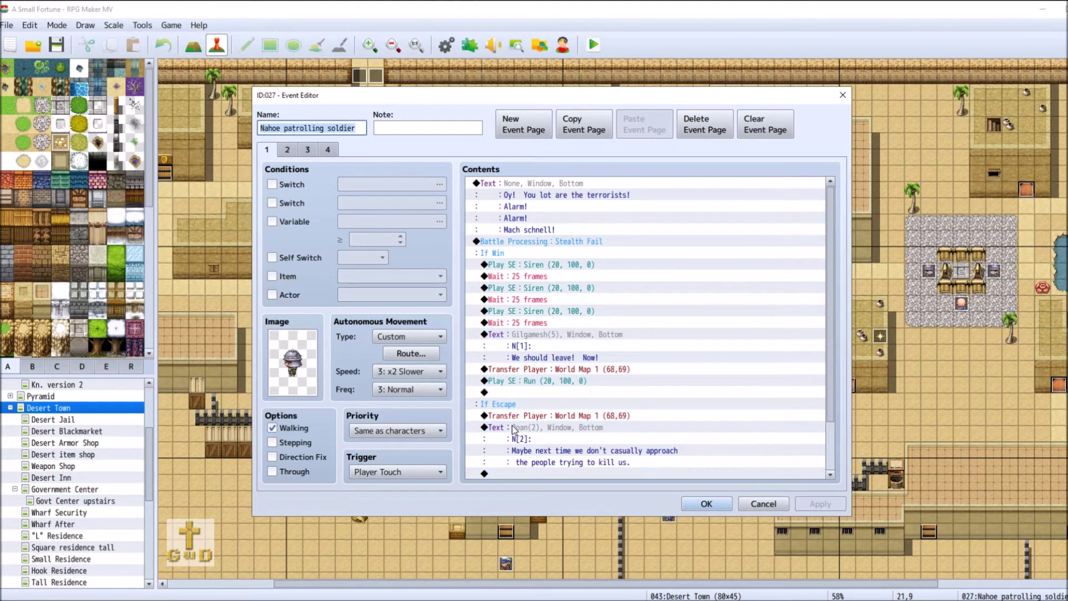
{"action": "left_click", "coordinate": [759, 504]}
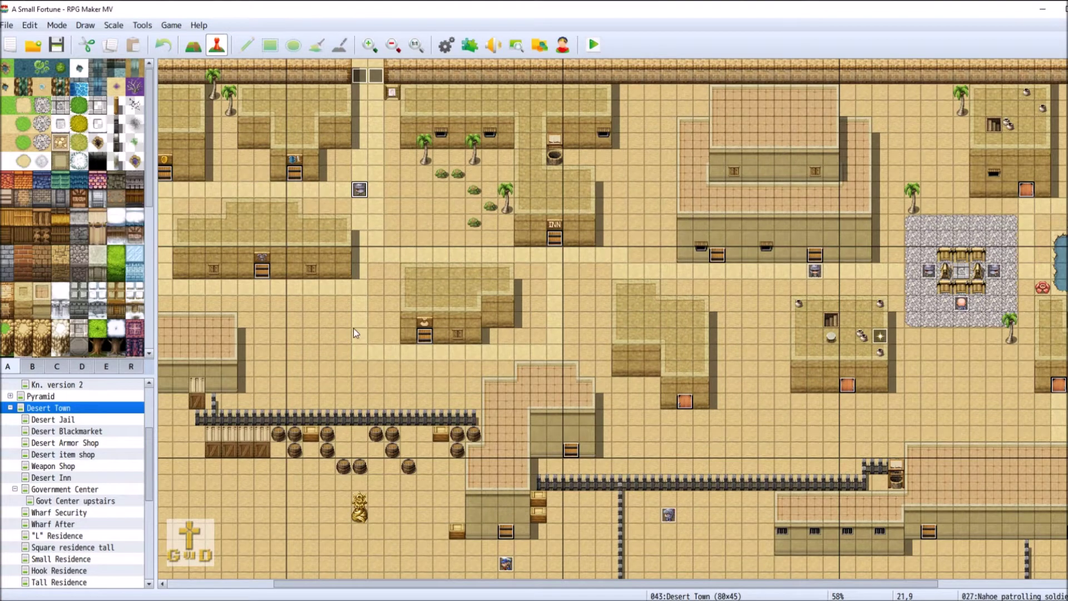
Add the actor condition 0011 Guise Gil to page 2 of the Nahoe patrolling soldier event and apply it.
{"action": "right_click", "coordinate": [362, 189]}
{"action": "left_click", "coordinate": [380, 196]}
{"action": "left_click", "coordinate": [288, 151]}
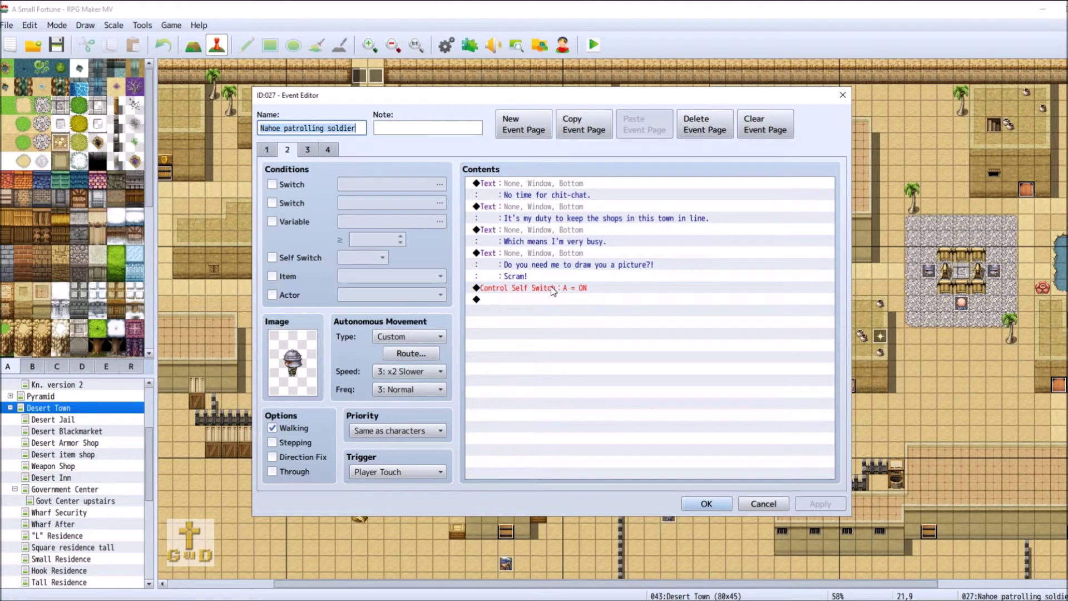
{"action": "left_click", "coordinate": [274, 295]}
{"action": "left_click", "coordinate": [378, 295]}
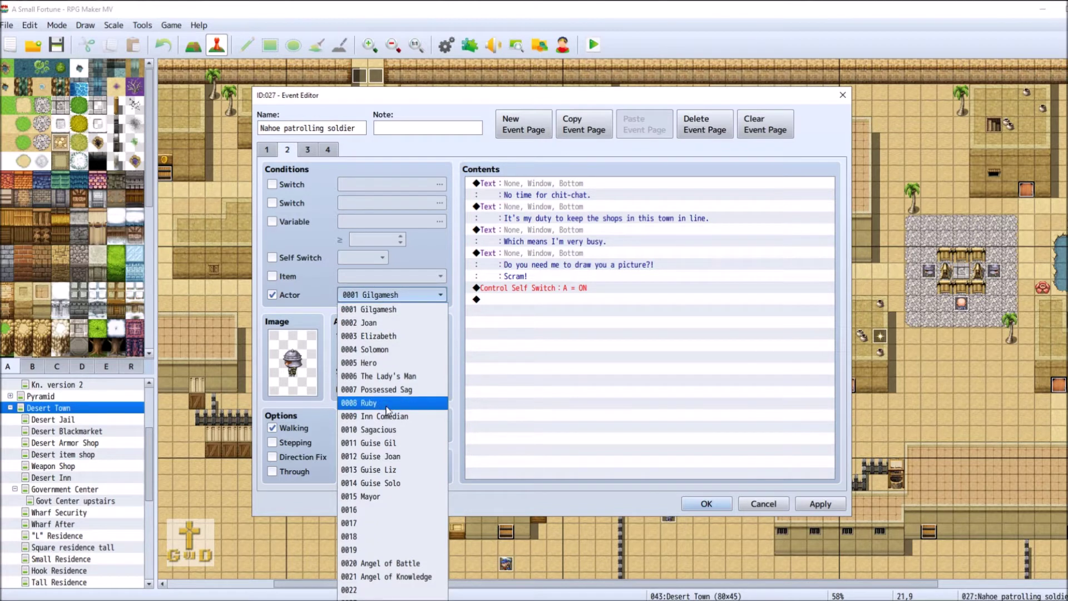
{"action": "left_click", "coordinate": [411, 442]}
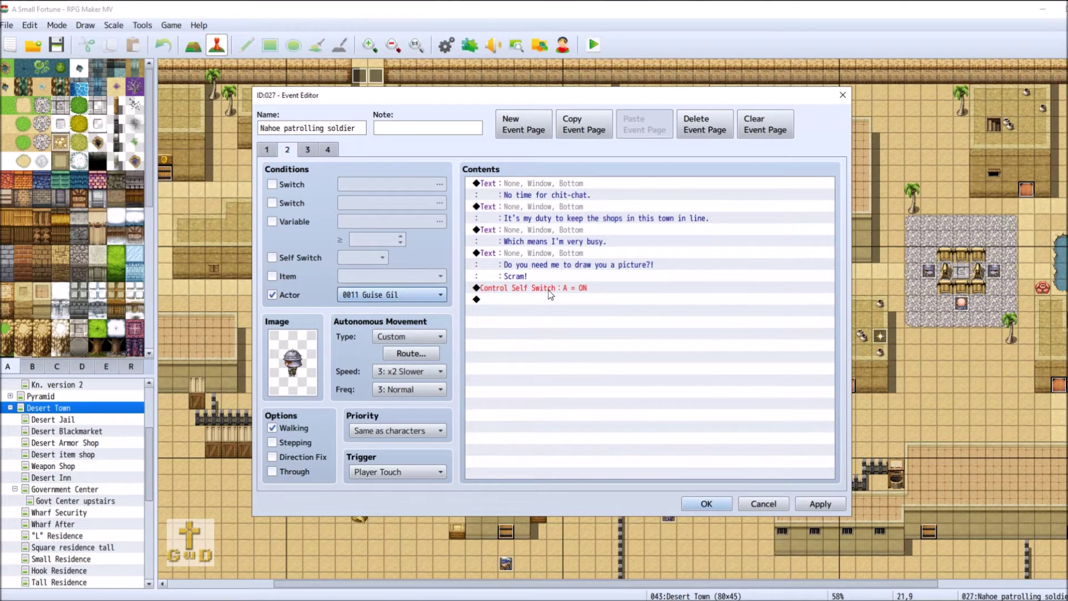
{"action": "left_click", "coordinate": [813, 504]}
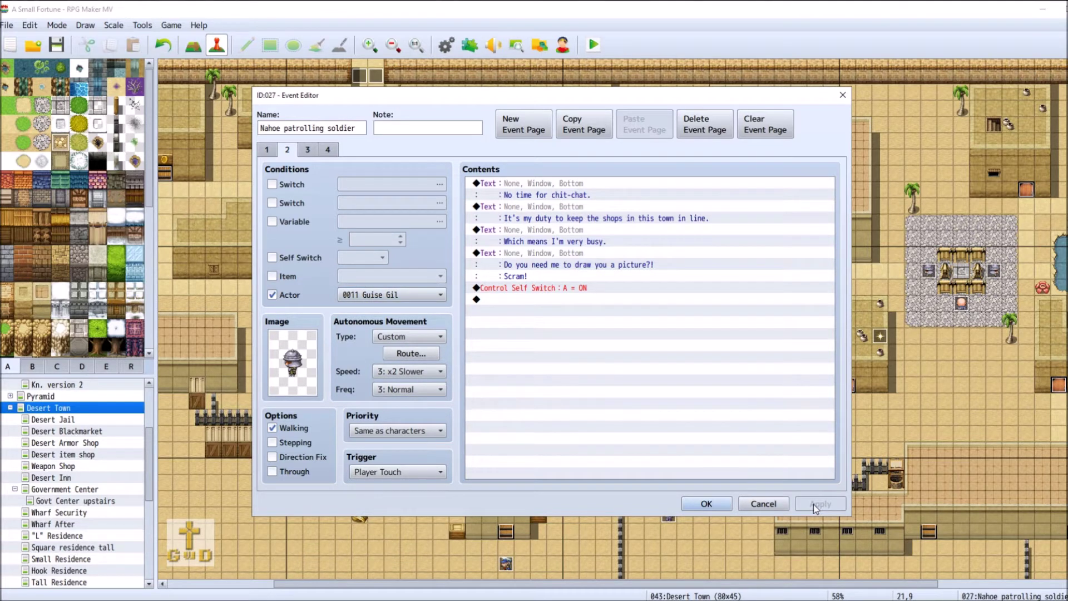
Add the actor condition 0011 Guise Gil to the soldier event's page 3, check page 4, and save the event.
{"action": "left_click", "coordinate": [310, 154]}
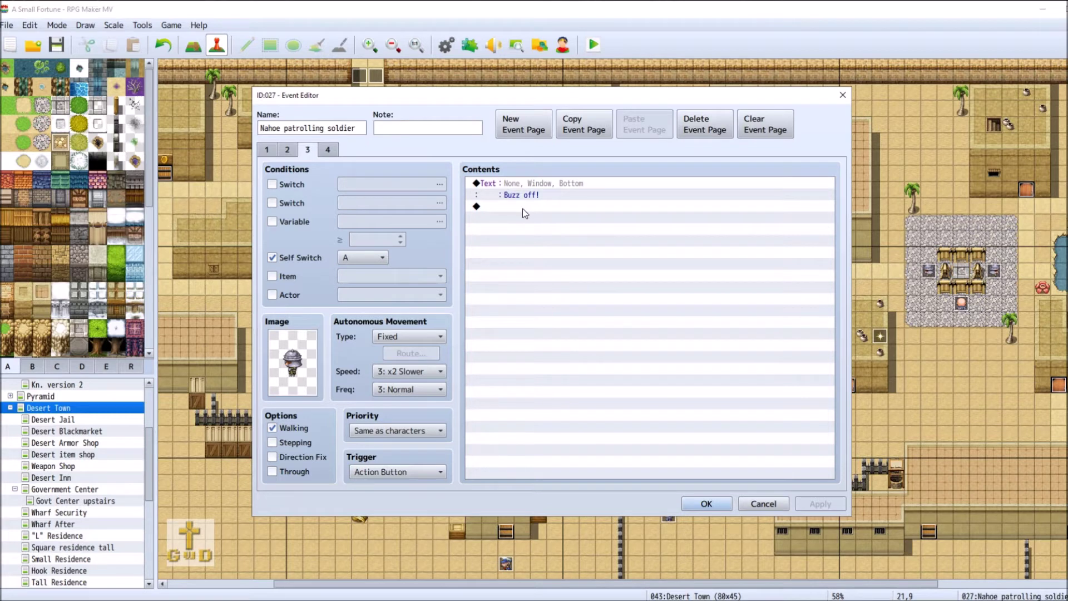
{"action": "left_click", "coordinate": [322, 295]}
{"action": "left_click", "coordinate": [390, 295]}
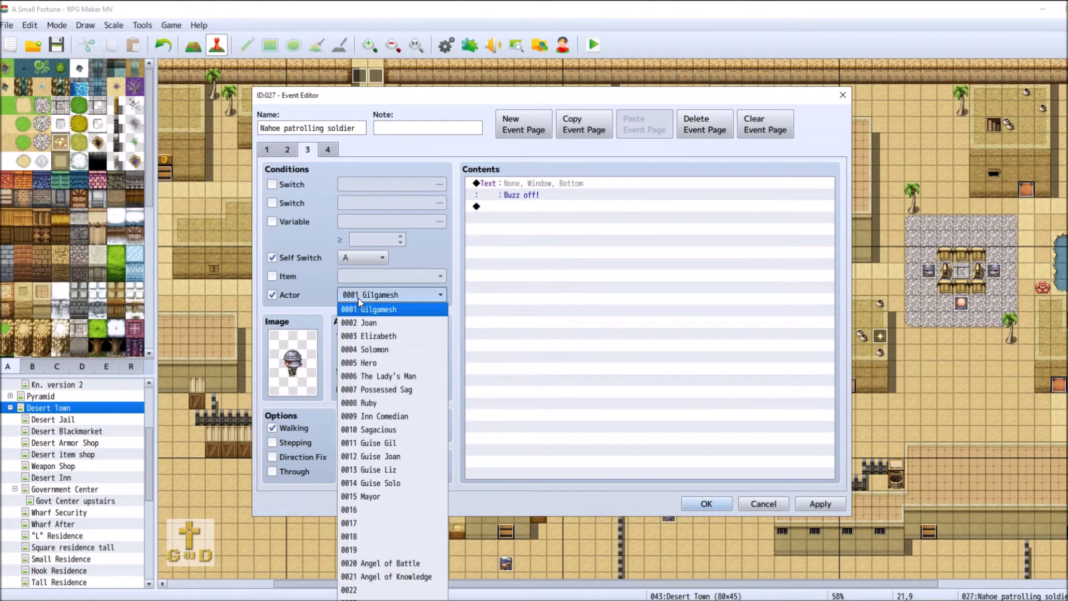
{"action": "left_click", "coordinate": [412, 444]}
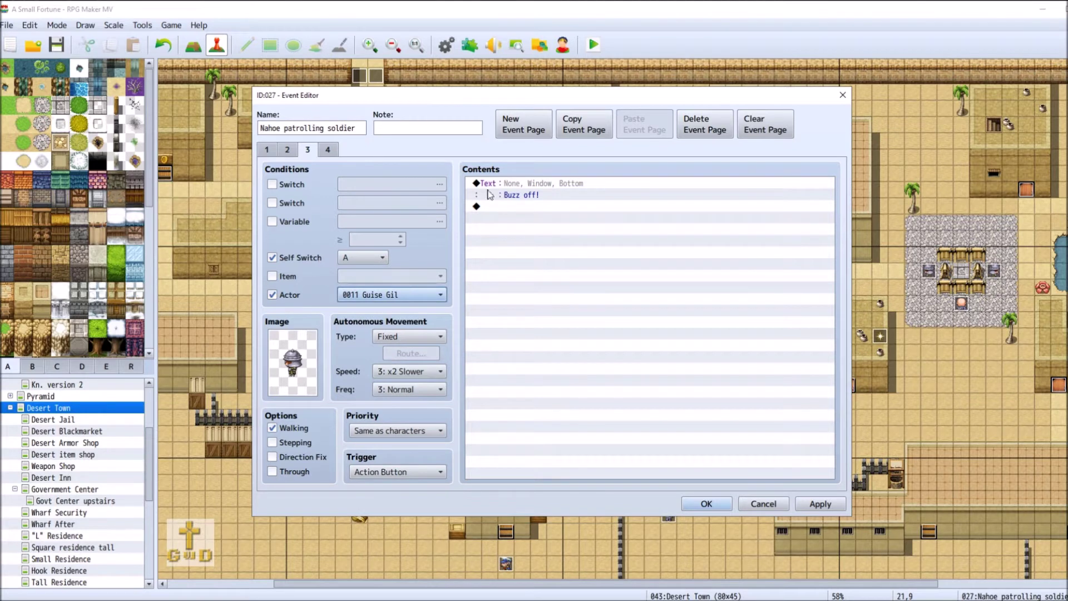
{"action": "left_click", "coordinate": [328, 149]}
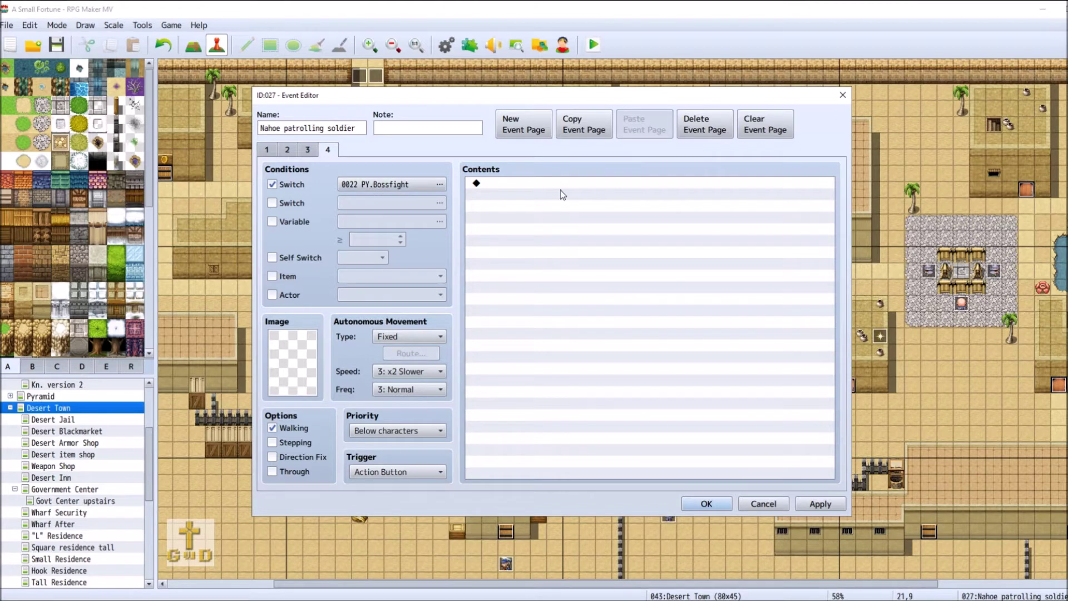
{"action": "left_click", "coordinate": [705, 503]}
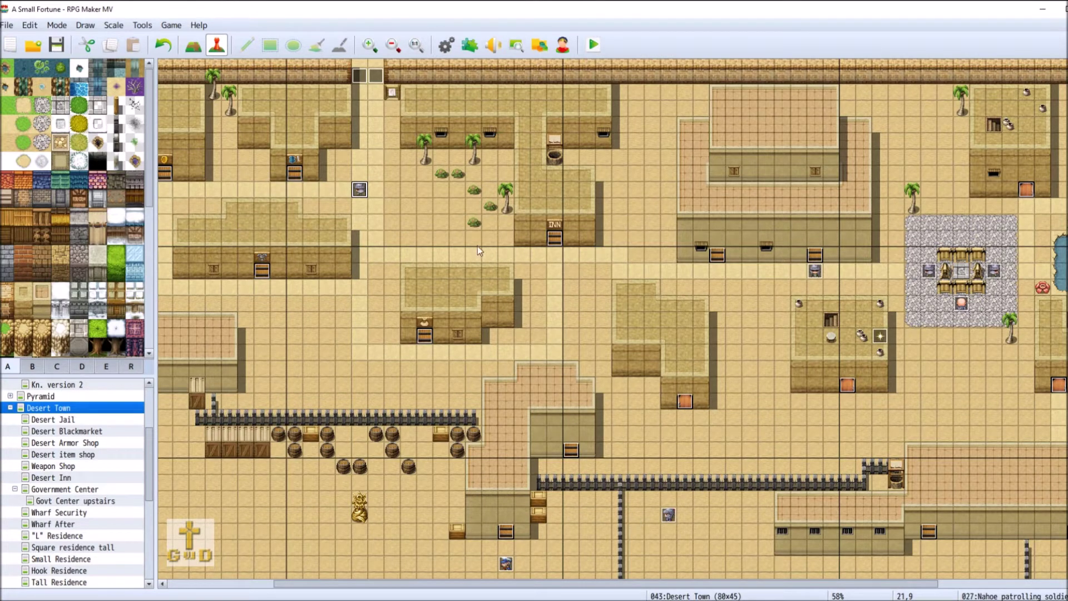
Add a third page to the Nahoe disguise talk event, conditioned on switch 0021 Lost Title.
{"action": "right_click", "coordinate": [356, 77]}
{"action": "left_click", "coordinate": [415, 89]}
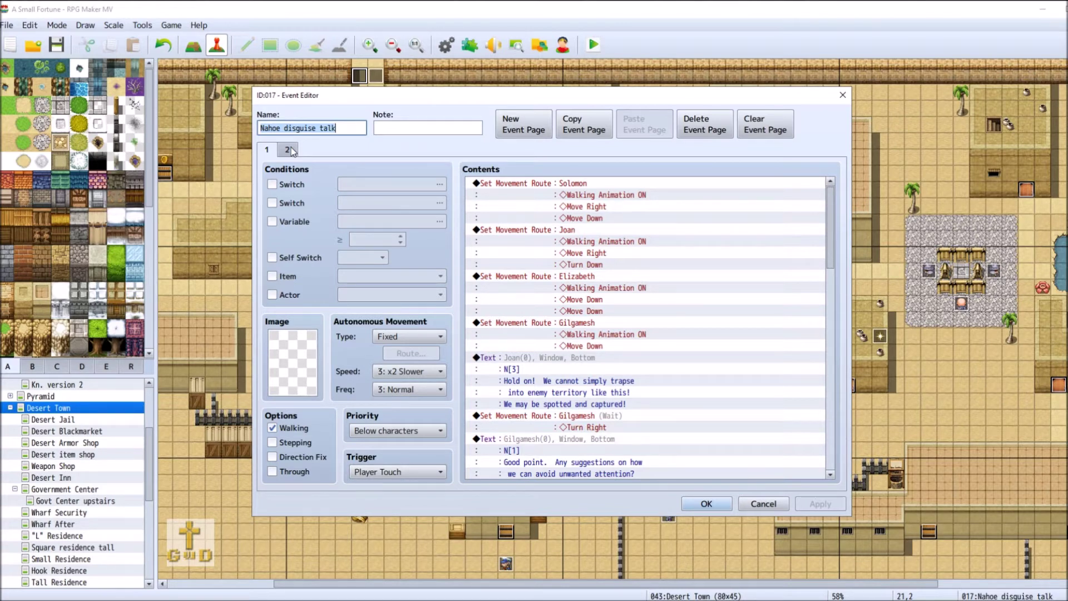
{"action": "left_click", "coordinate": [291, 150]}
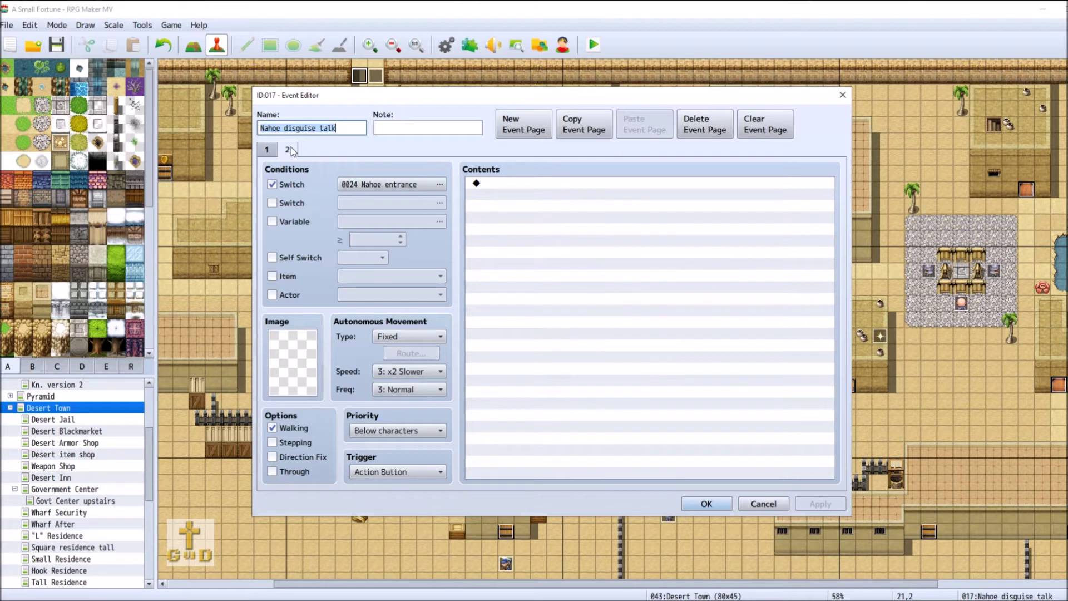
{"action": "left_click", "coordinate": [536, 133]}
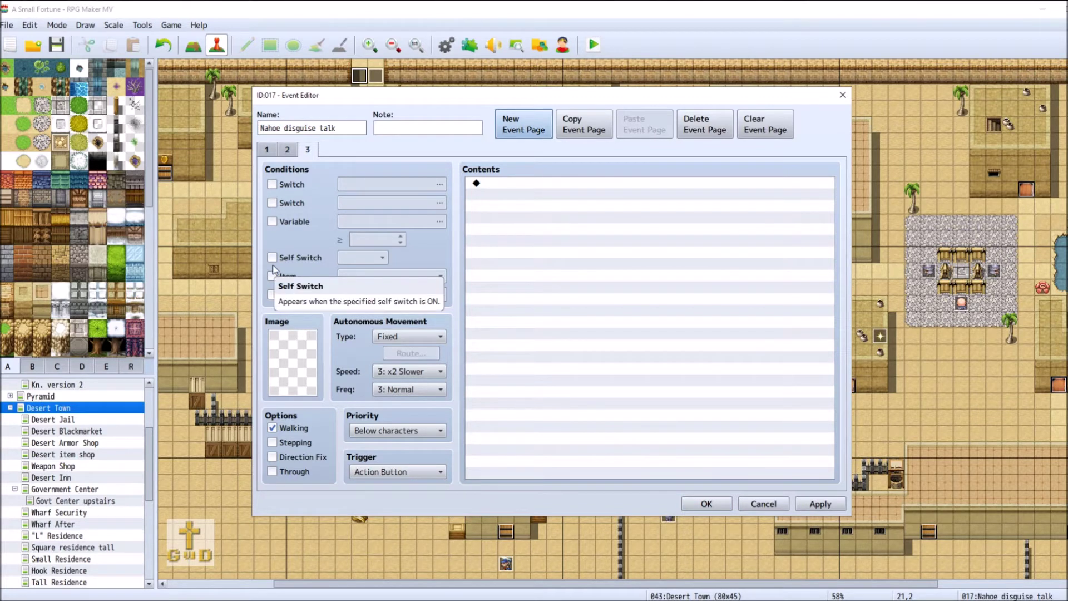
{"action": "left_click", "coordinate": [272, 184]}
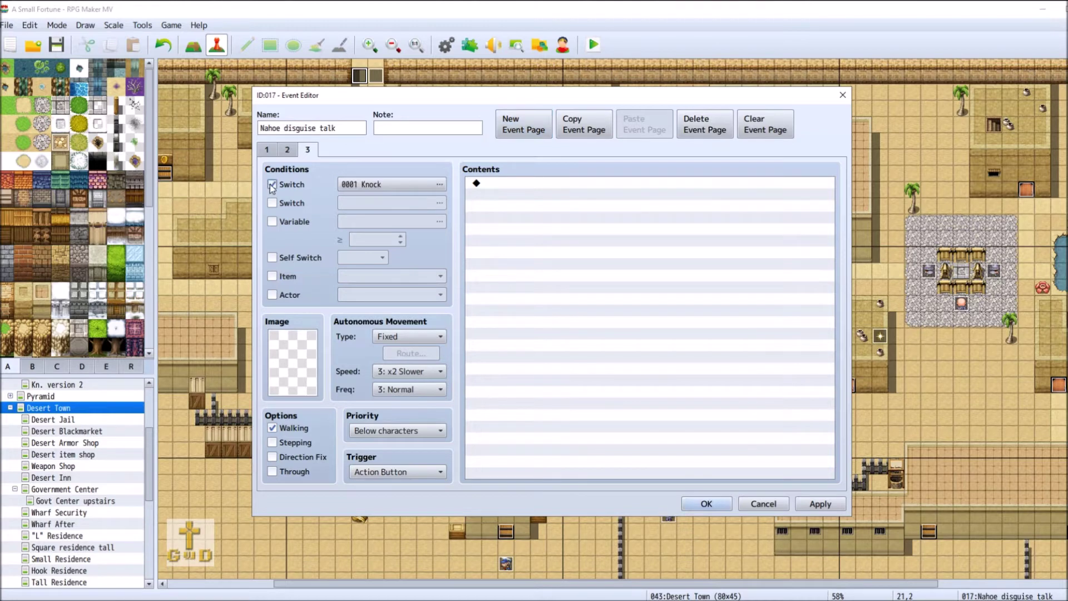
{"action": "left_click", "coordinate": [389, 189]}
{"action": "left_click", "coordinate": [476, 211]}
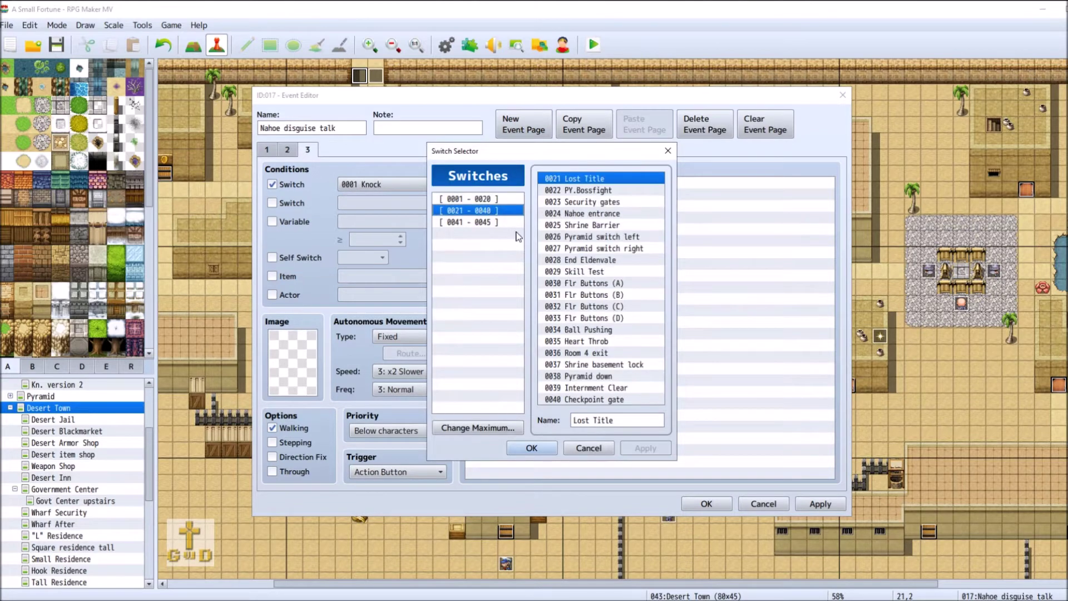
{"action": "key", "text": "Return"}
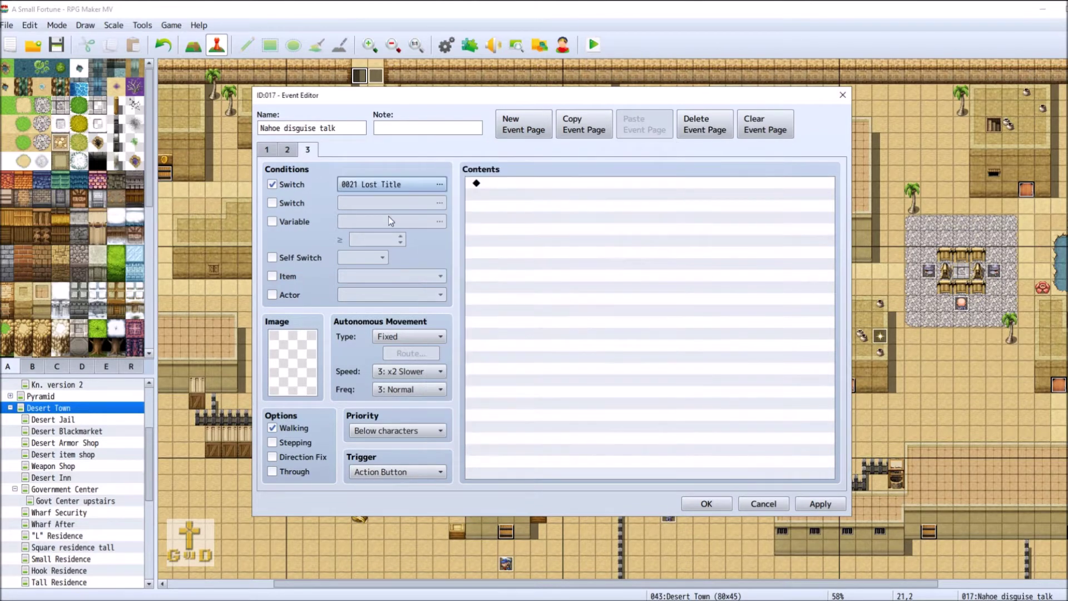
Start a Show Text command on the third page using Solomon's second face in the lower row.
{"action": "double_click", "coordinate": [585, 183]}
{"action": "left_click", "coordinate": [586, 189]}
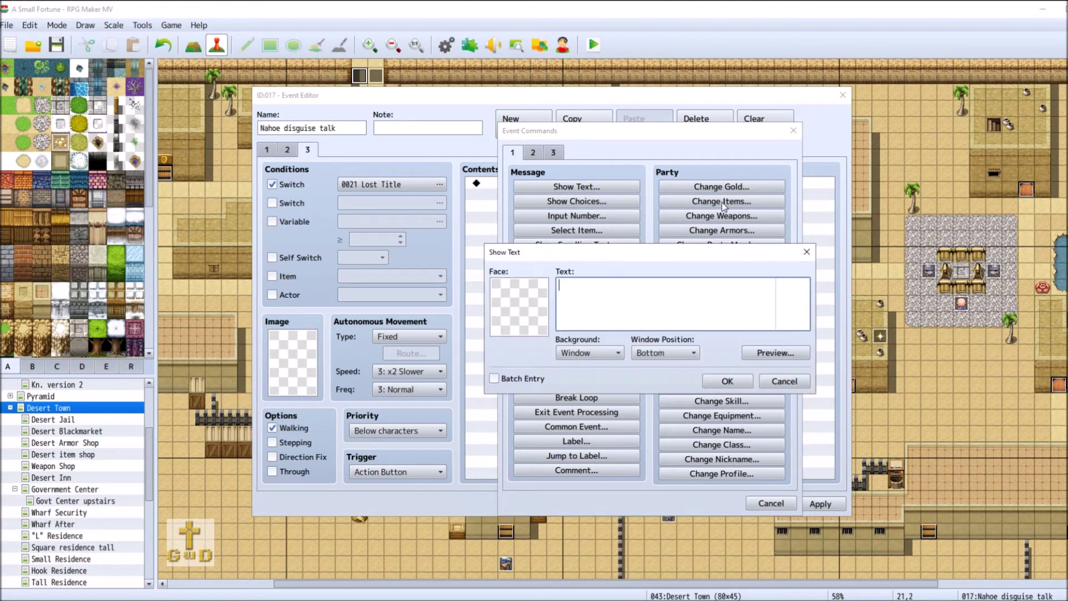
{"action": "double_click", "coordinate": [519, 319]}
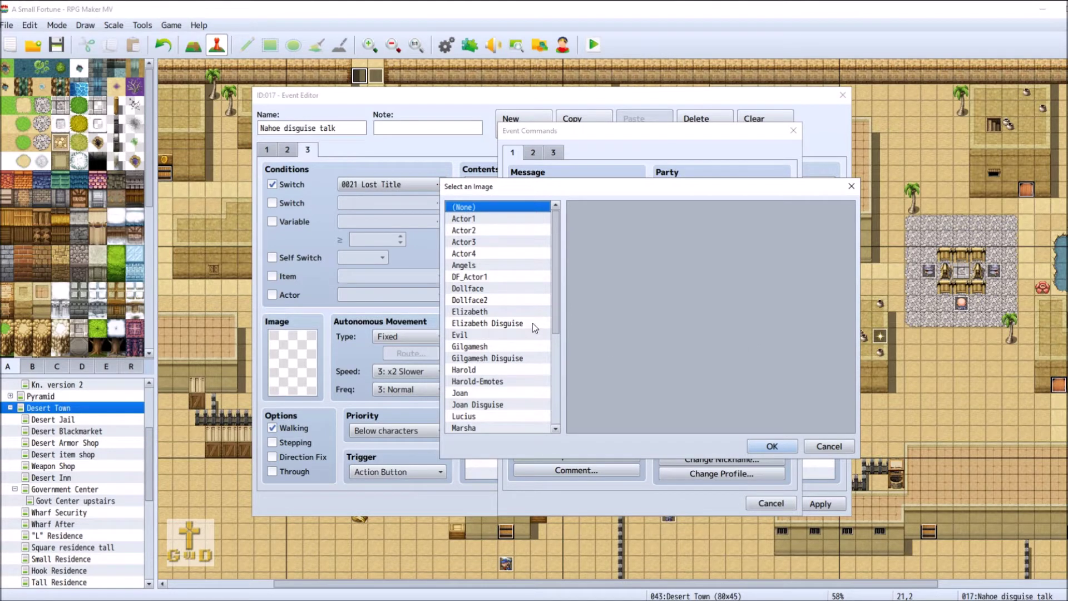
{"action": "left_click", "coordinate": [511, 311]}
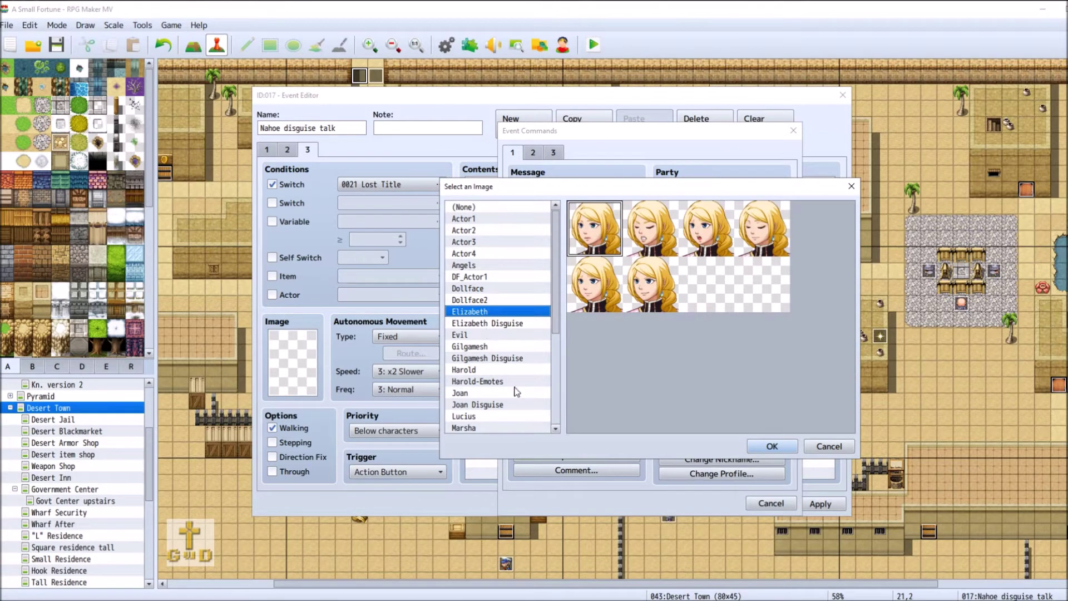
{"action": "scroll", "coordinate": [517, 391], "scroll_direction": "down", "scroll_amount": 2}
{"action": "scroll", "coordinate": [516, 392], "scroll_direction": "down", "scroll_amount": 1}
{"action": "scroll", "coordinate": [516, 391], "scroll_direction": "down", "scroll_amount": 2}
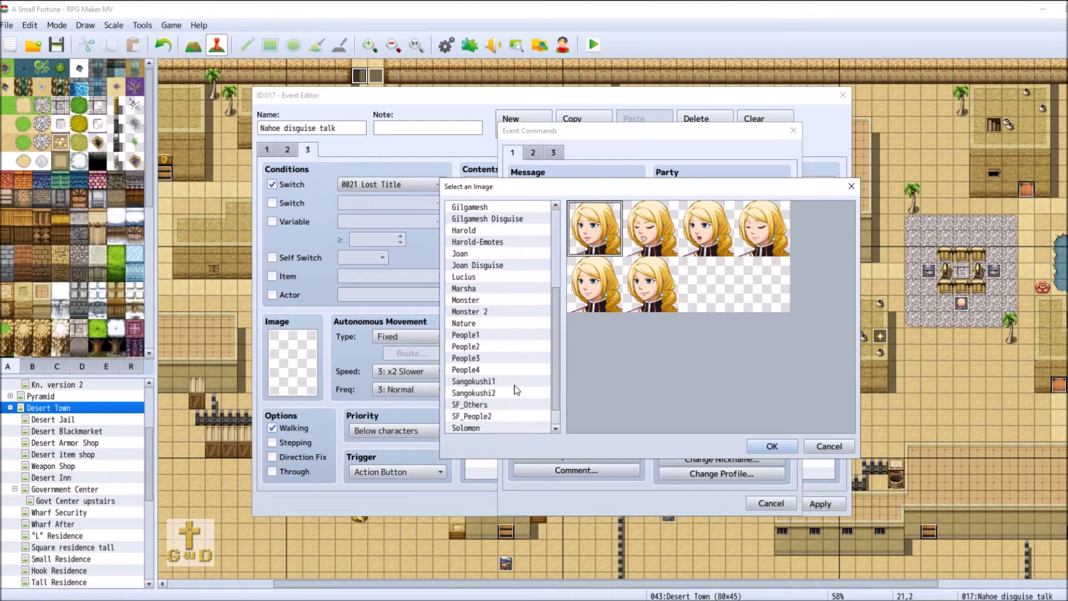
{"action": "scroll", "coordinate": [516, 392], "scroll_direction": "down", "scroll_amount": 1}
{"action": "left_click", "coordinate": [506, 405]}
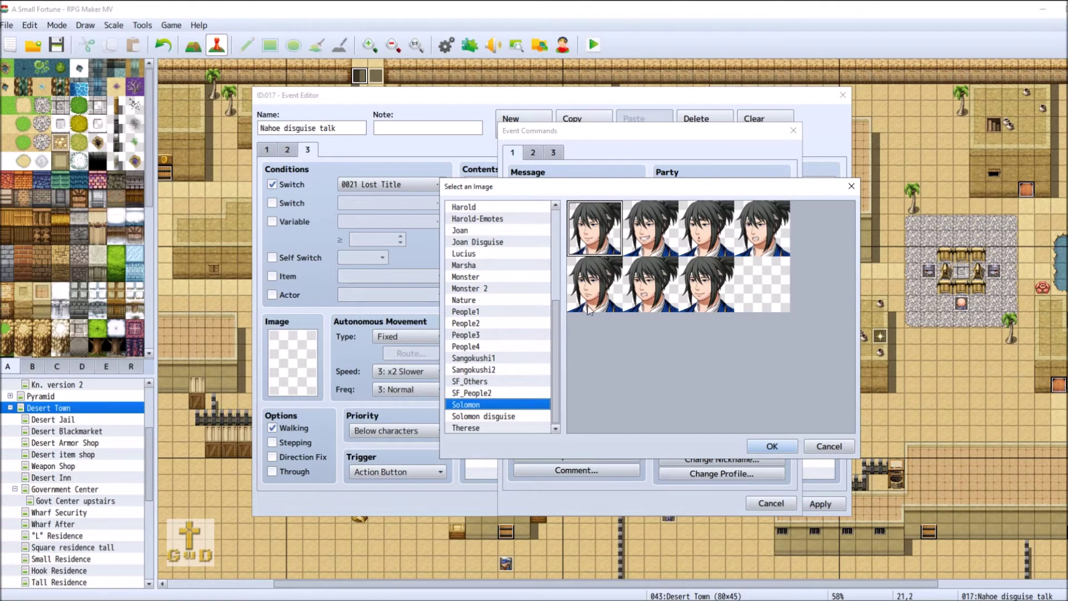
{"action": "left_click", "coordinate": [668, 300]}
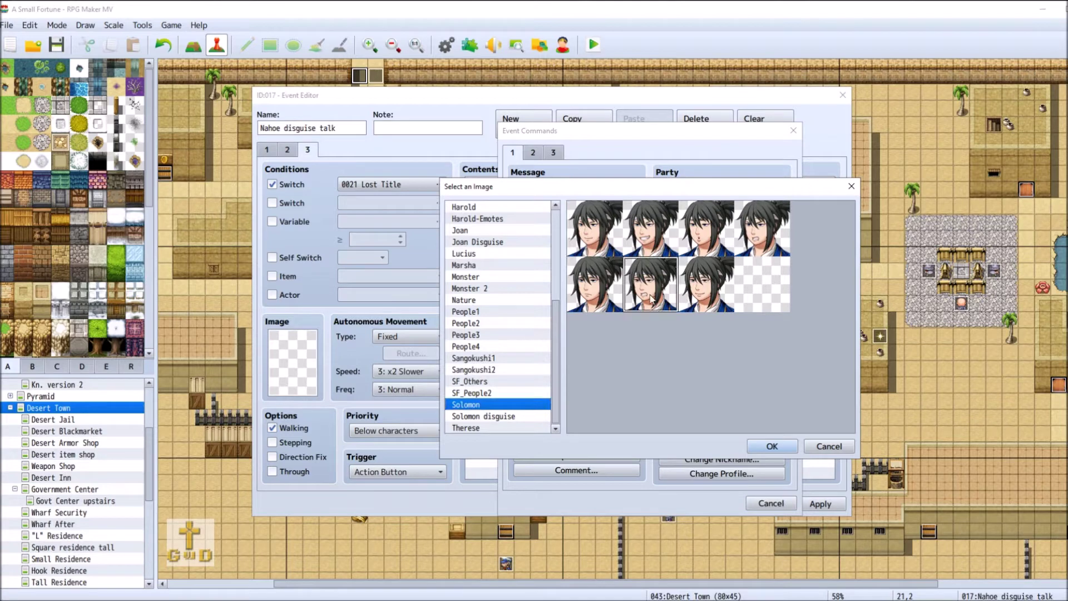
{"action": "left_click", "coordinate": [770, 447]}
{"action": "left_click", "coordinate": [609, 283]}
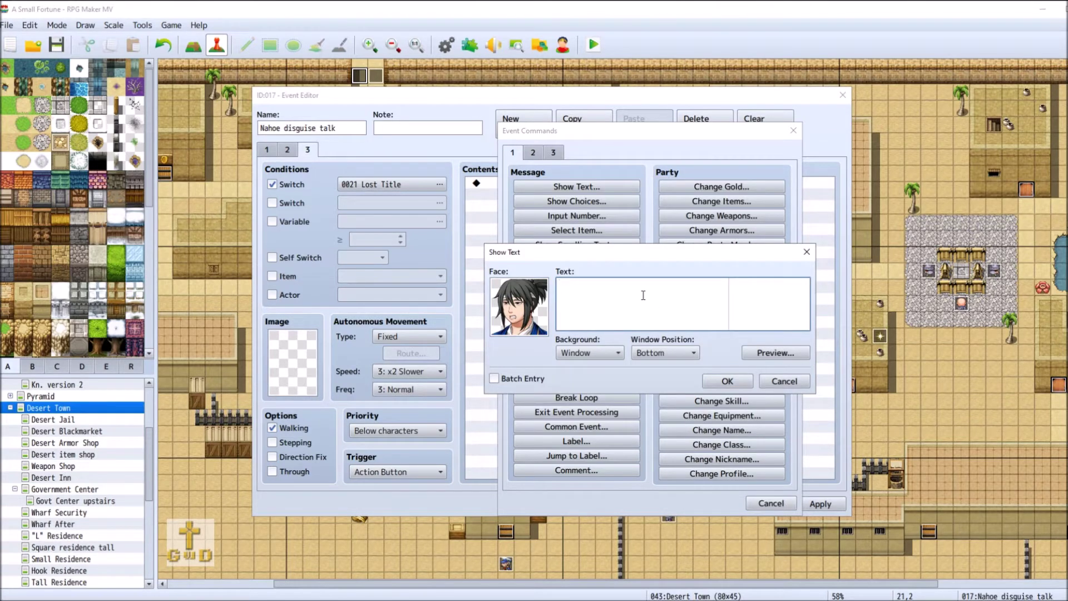
Enter the message "We should put our disguises back on.", preview it, and add it to the page.
{"action": "type", "text": "We should put our disguises back on."}
{"action": "left_click", "coordinate": [779, 353]}
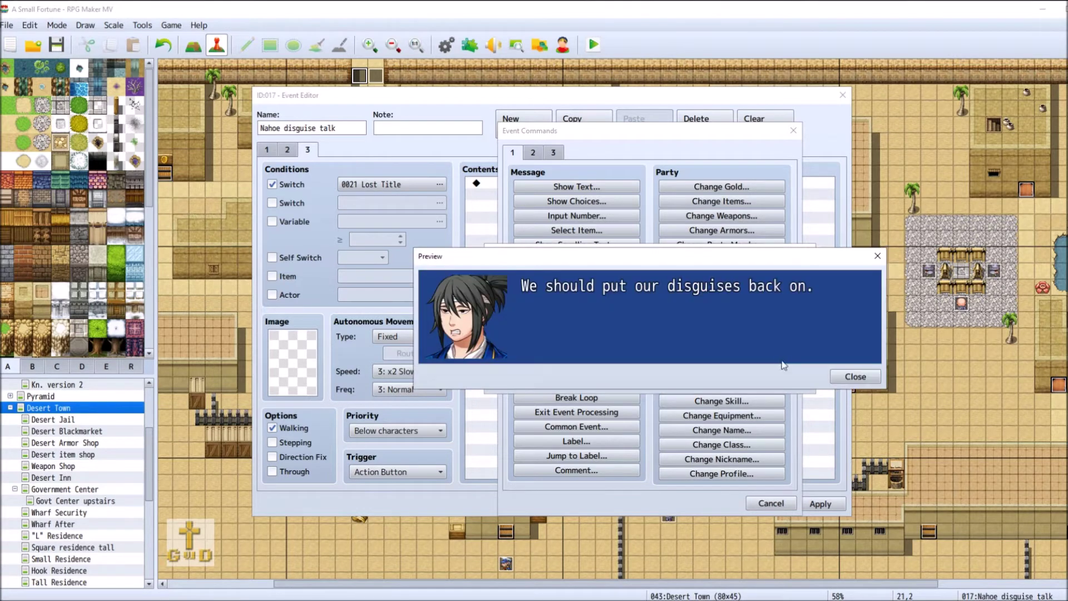
{"action": "left_click", "coordinate": [854, 377]}
{"action": "left_click", "coordinate": [728, 386]}
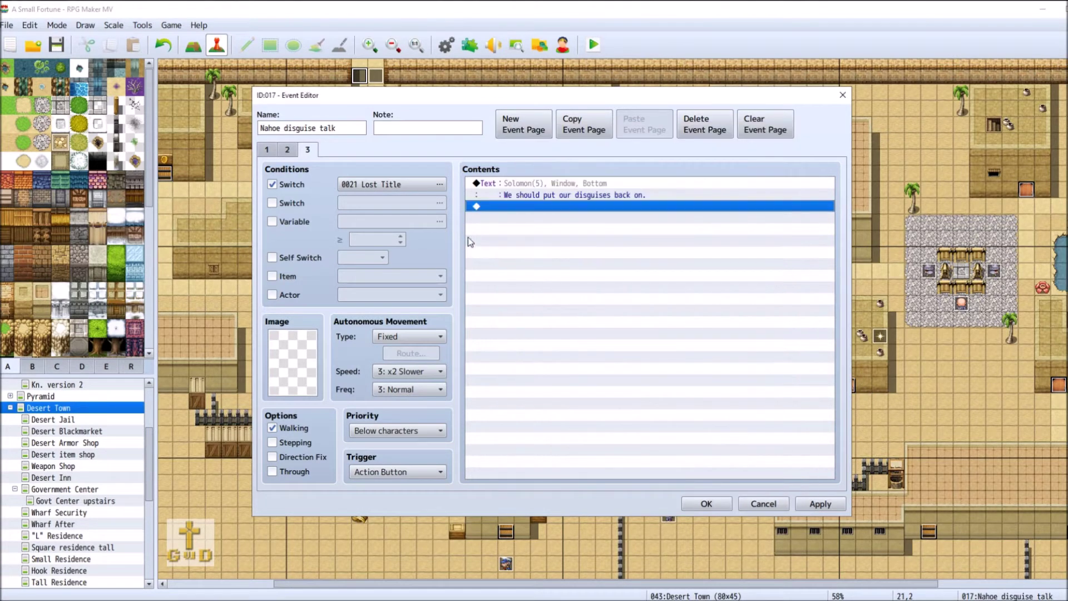
Look through the movement and character event commands without adding one, and save the Nahoe disguise talk event.
{"action": "double_click", "coordinate": [494, 208]}
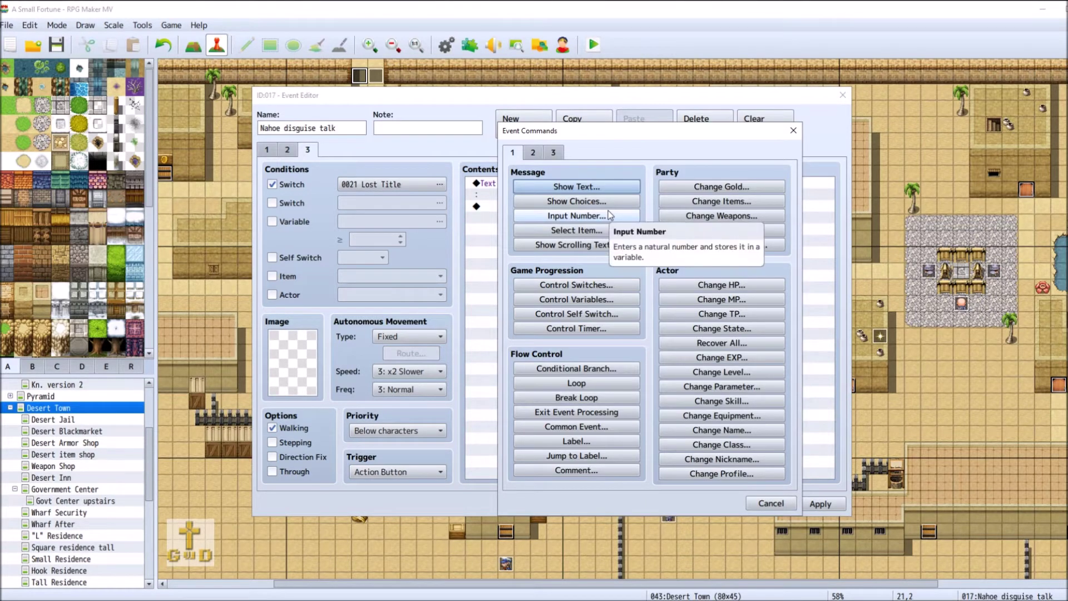
{"action": "left_click", "coordinate": [530, 154]}
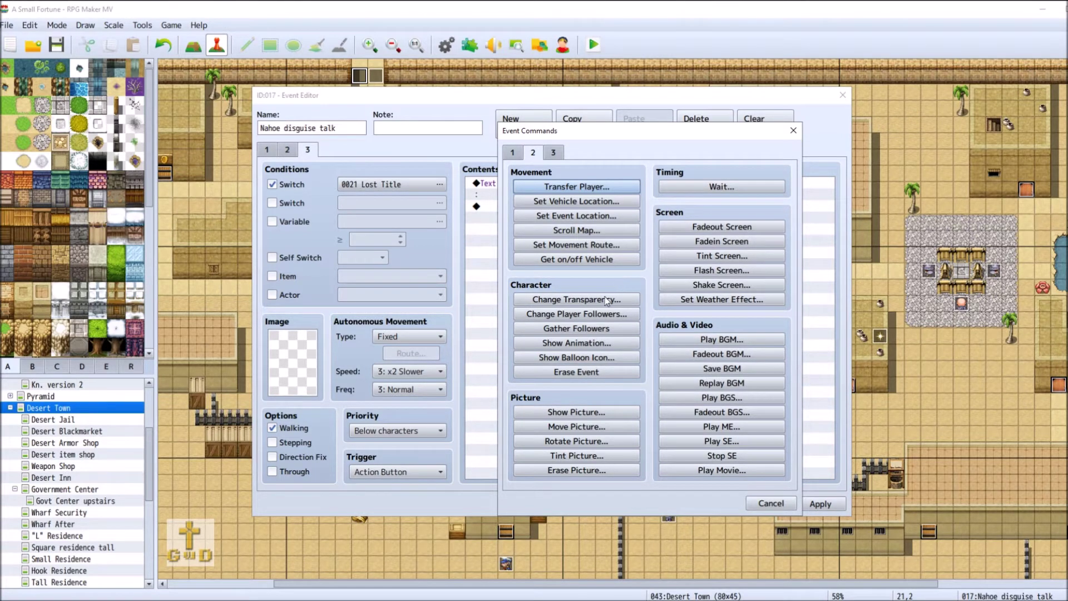
{"action": "key", "text": "Escape"}
{"action": "left_click", "coordinate": [704, 503]}
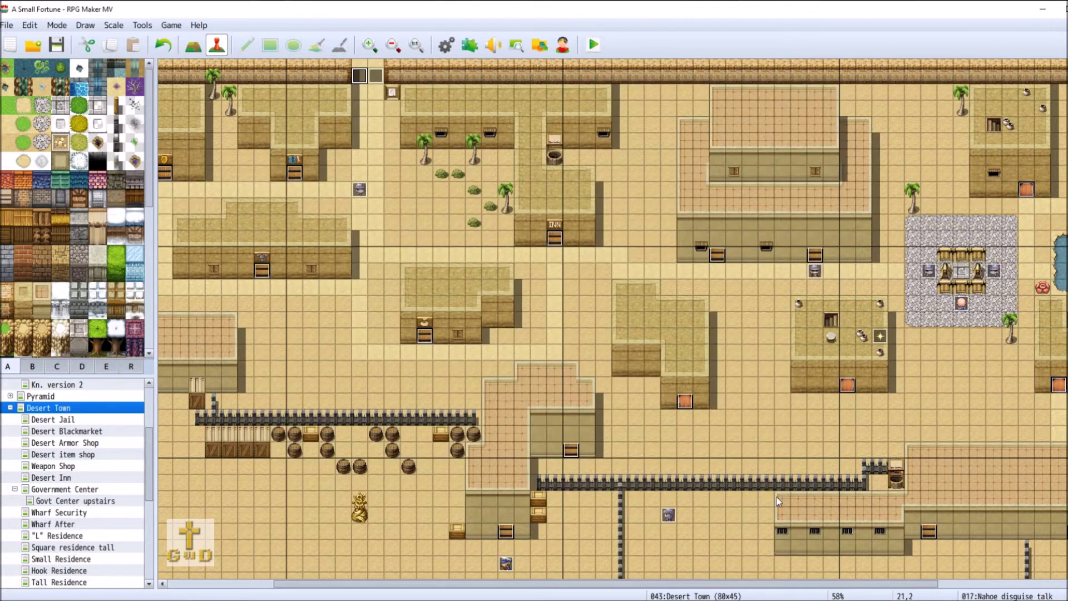
Copy page 3 of the Nahoe disguise talk event 017 and paste it as the third page of the neighbouring event 019.
{"action": "right_click", "coordinate": [364, 81]}
{"action": "left_click", "coordinate": [418, 86]}
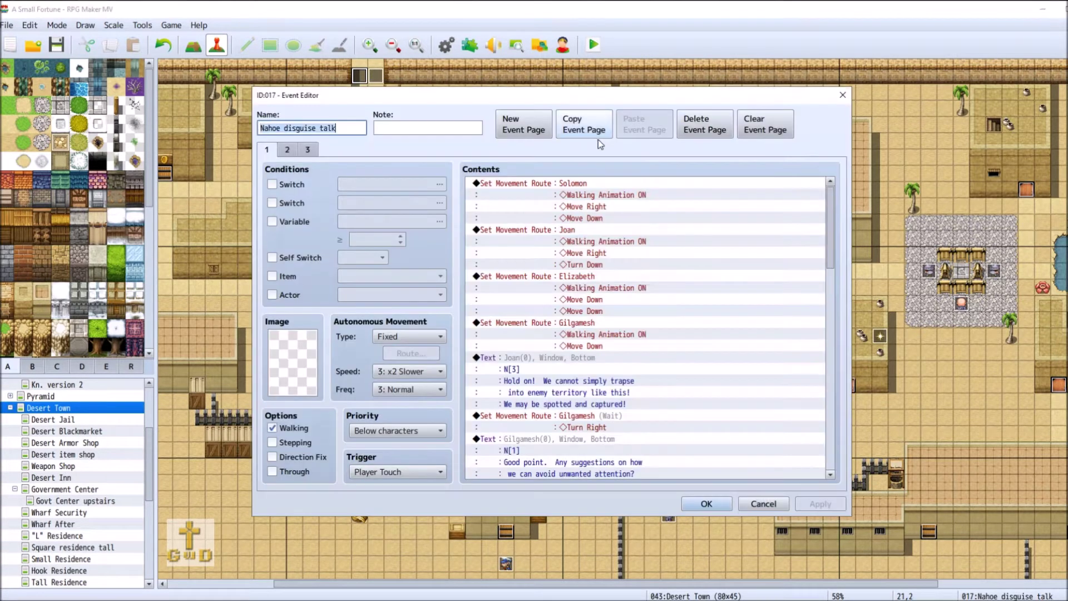
{"action": "left_click", "coordinate": [308, 149]}
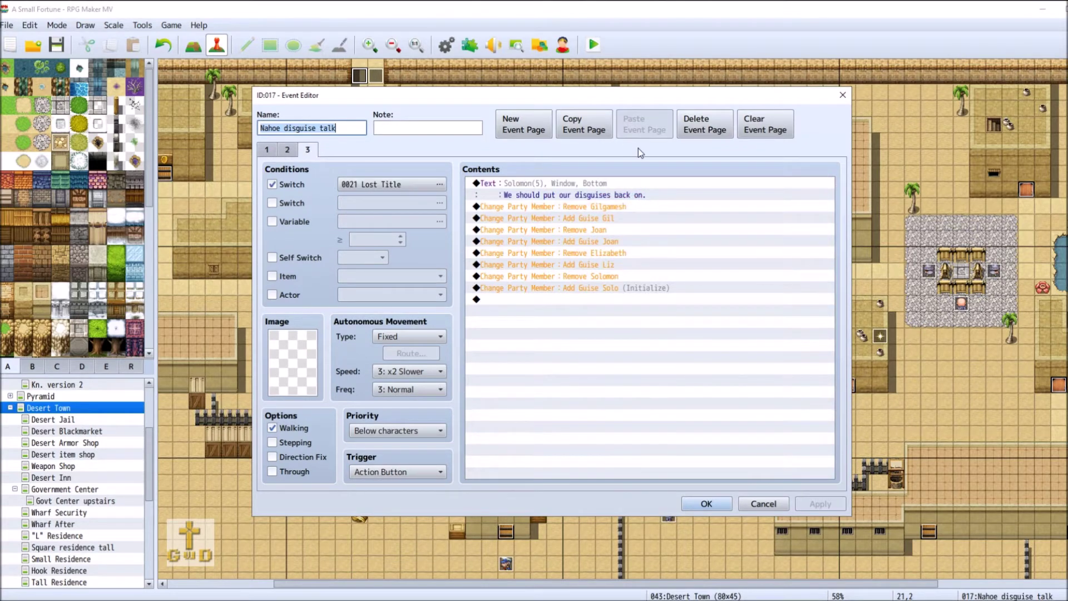
{"action": "left_click", "coordinate": [750, 503]}
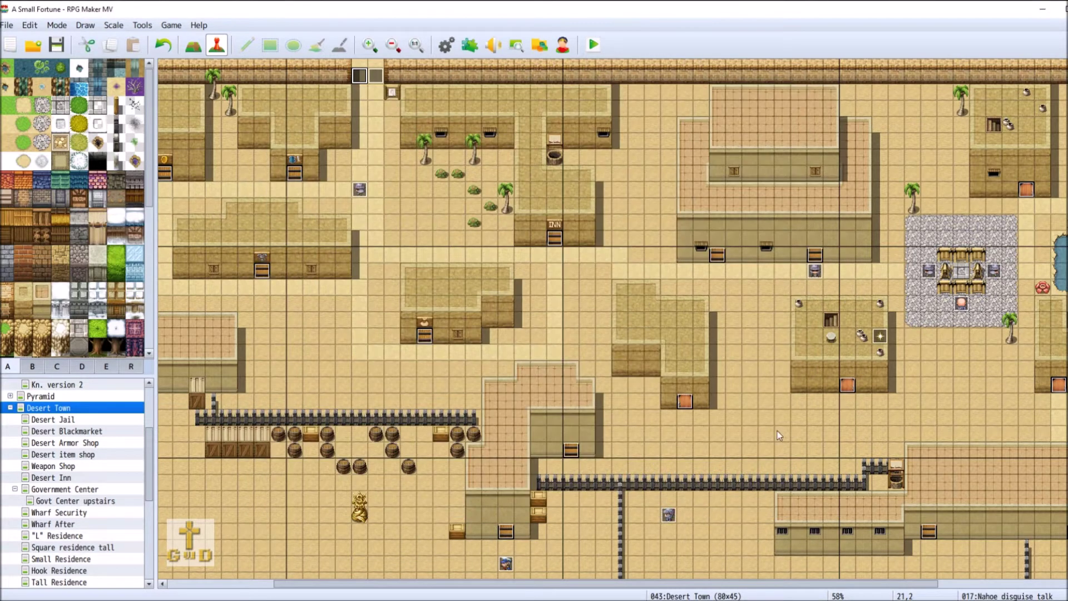
{"action": "double_click", "coordinate": [376, 75]}
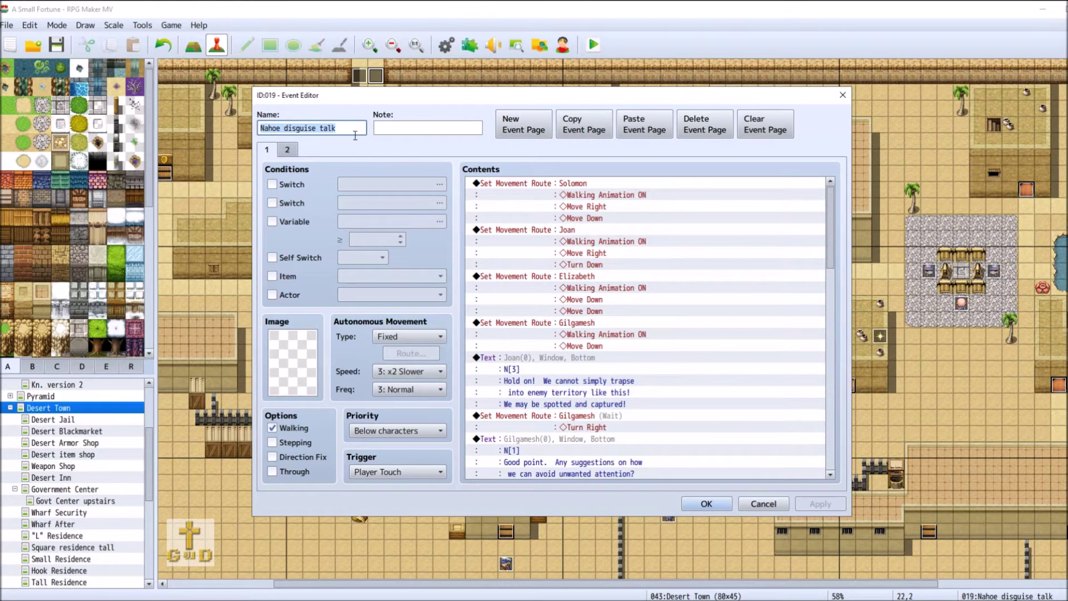
{"action": "left_click", "coordinate": [290, 154]}
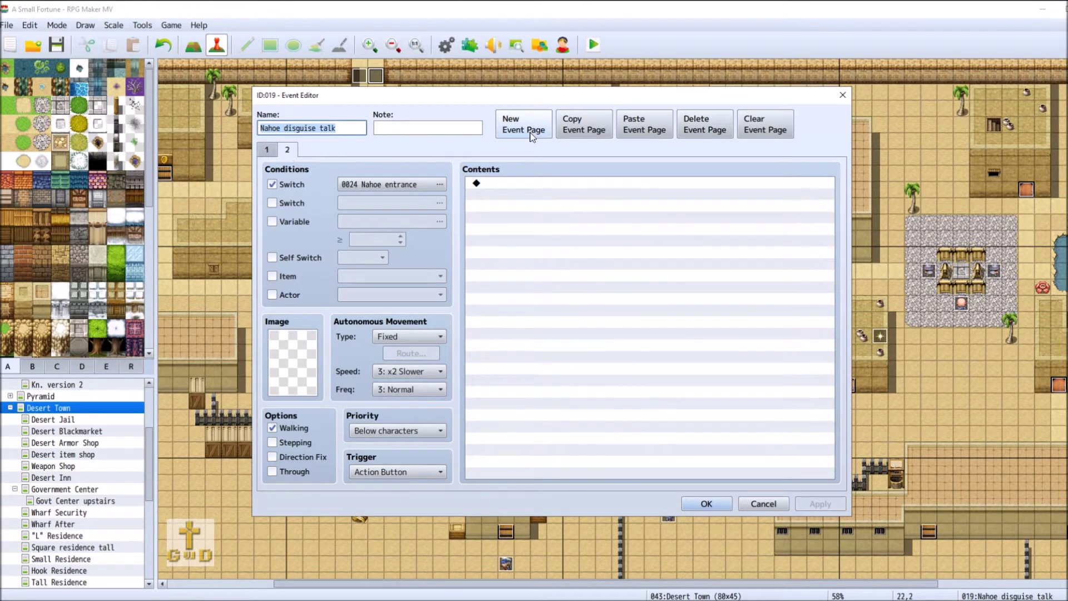
{"action": "left_click", "coordinate": [658, 132]}
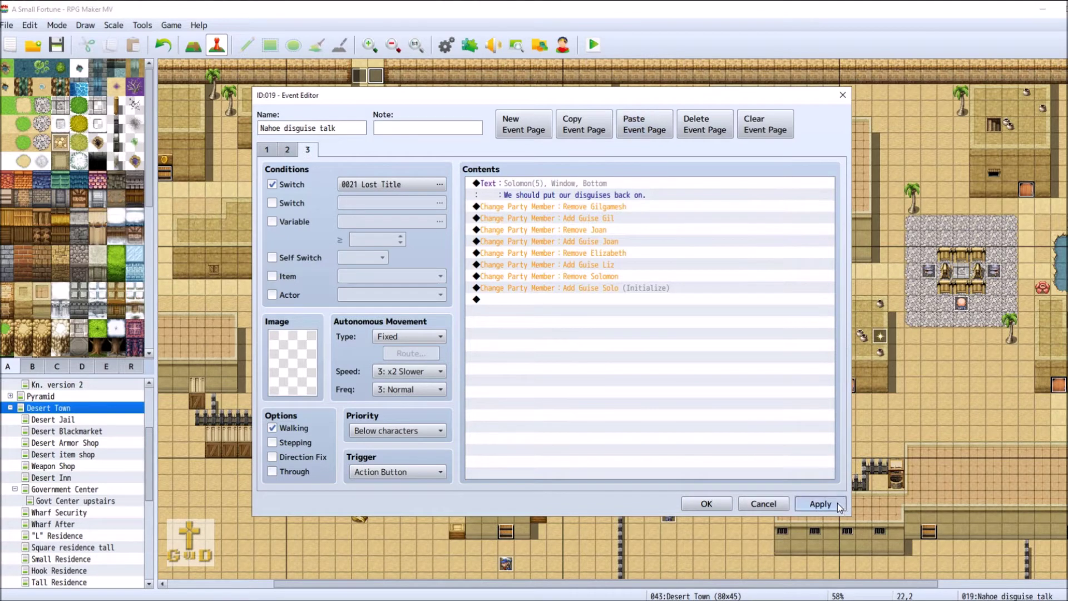
{"action": "left_click", "coordinate": [717, 502]}
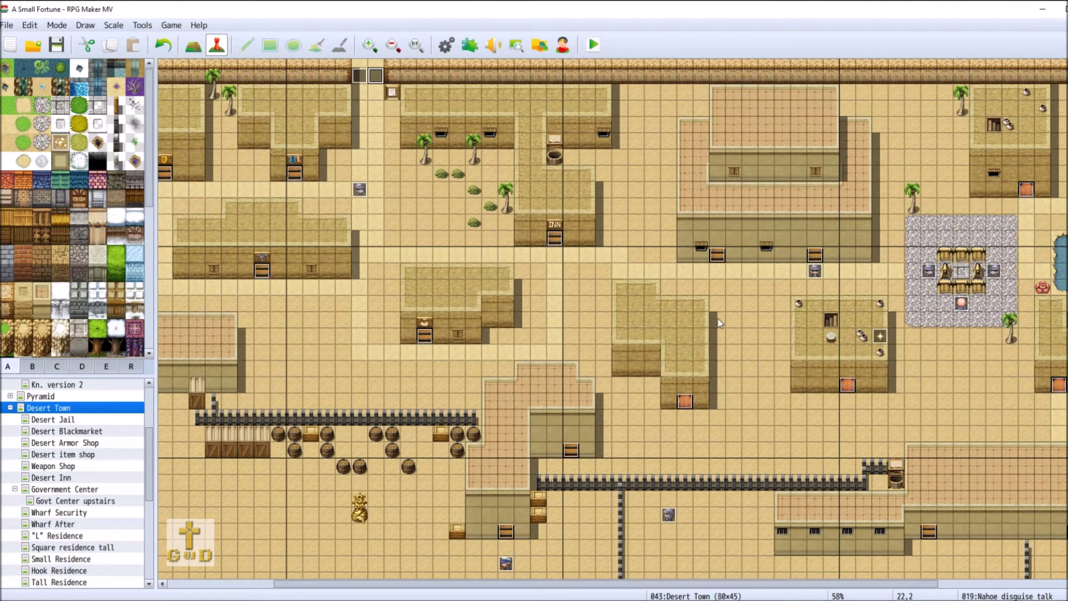
Add a Control Self Switch B = ON command at the end of page 3 of Nahoe disguise talk event 017.
{"action": "double_click", "coordinate": [361, 78]}
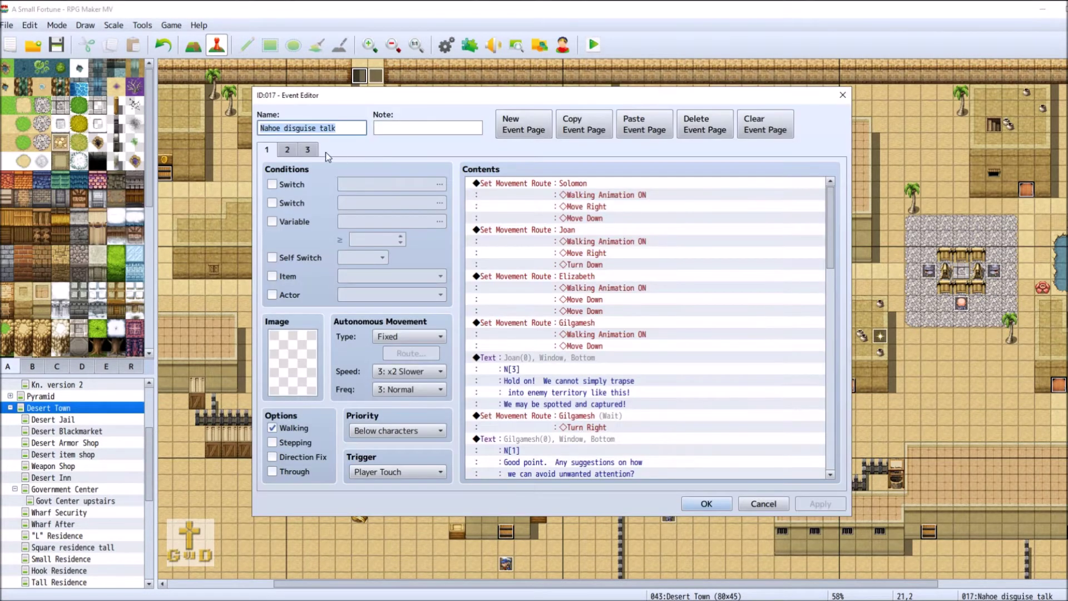
{"action": "left_click", "coordinate": [309, 150]}
{"action": "double_click", "coordinate": [529, 301]}
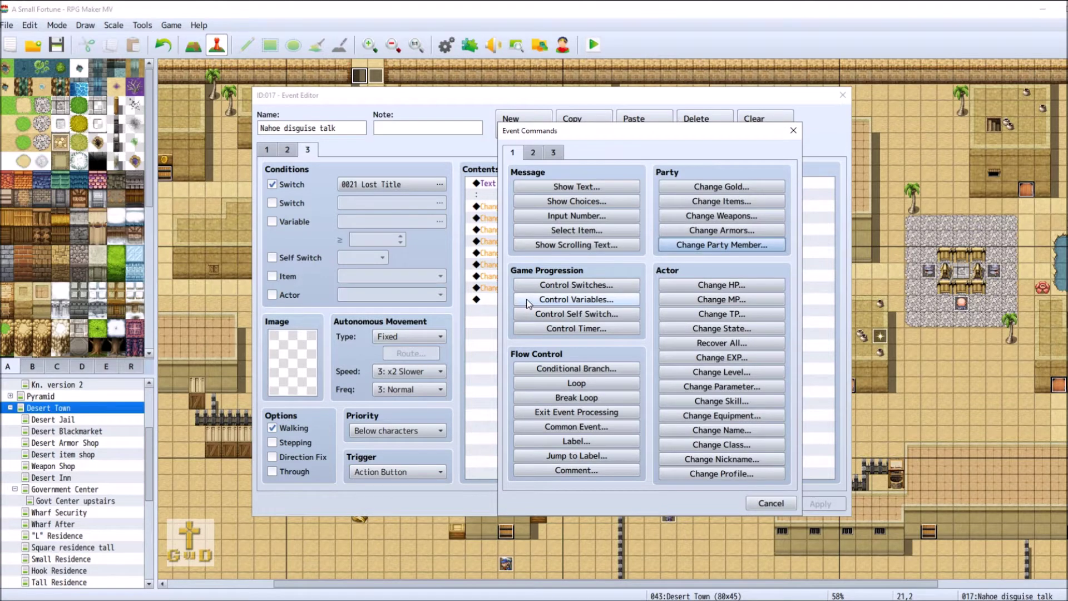
{"action": "left_click", "coordinate": [600, 315]}
{"action": "left_click", "coordinate": [632, 305]}
{"action": "left_click", "coordinate": [623, 333]}
{"action": "left_click", "coordinate": [632, 365]}
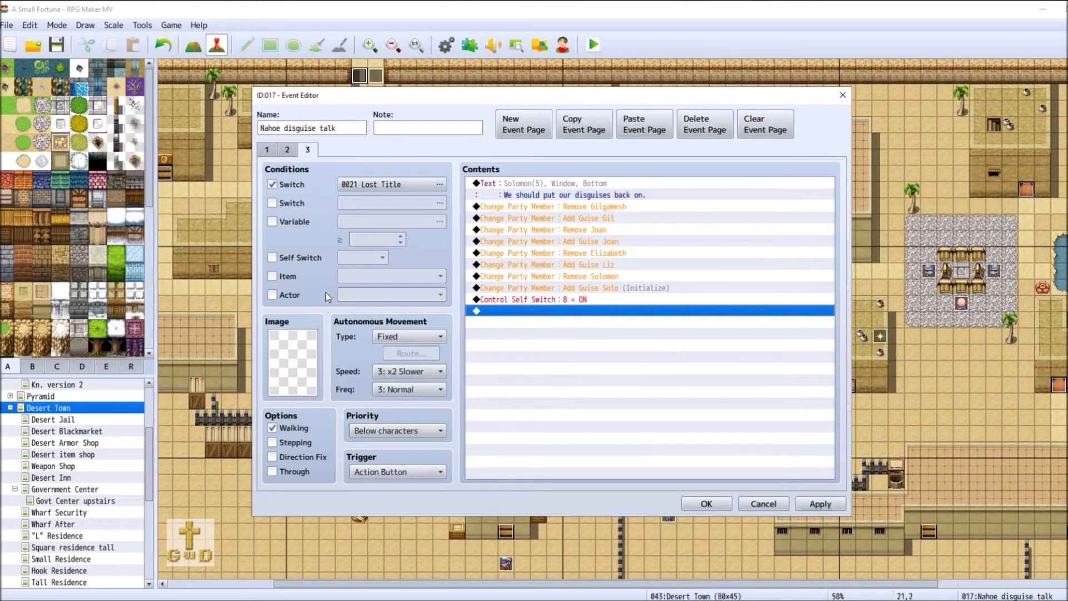
Add an empty fourth page conditioned on Self Switch B to event 017 and save the event.
{"action": "left_click", "coordinate": [523, 123]}
{"action": "left_click", "coordinate": [279, 258]}
{"action": "left_click", "coordinate": [362, 259]}
{"action": "left_click", "coordinate": [364, 285]}
{"action": "left_click", "coordinate": [842, 505]}
{"action": "left_click", "coordinate": [696, 501]}
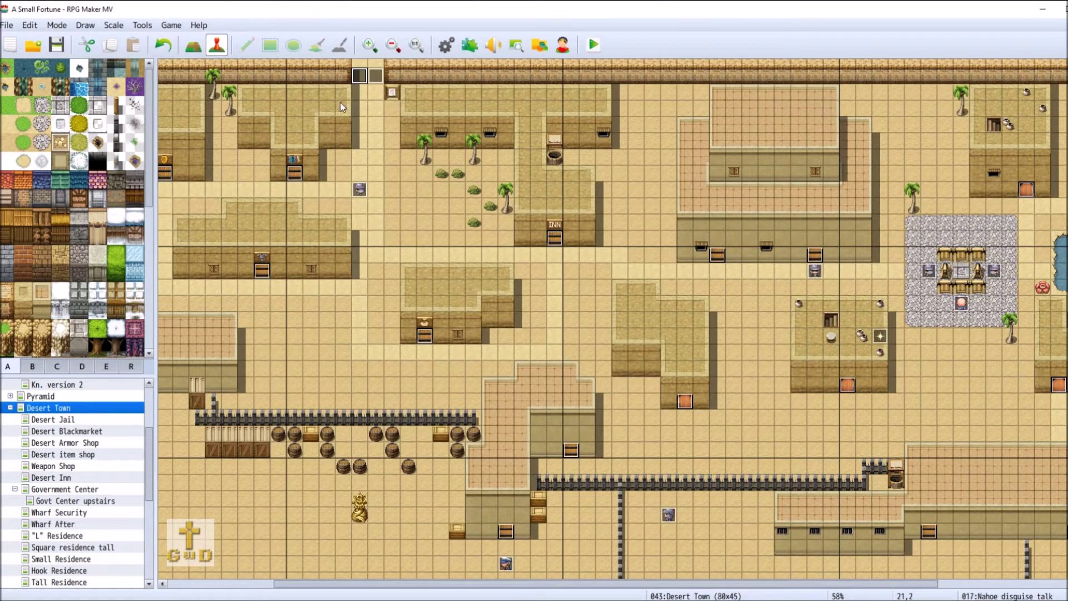
Add a Control Self Switch B = ON command at the end of page 3 of Nahoe disguise talk event 019.
{"action": "right_click", "coordinate": [382, 81]}
{"action": "left_click", "coordinate": [392, 86]}
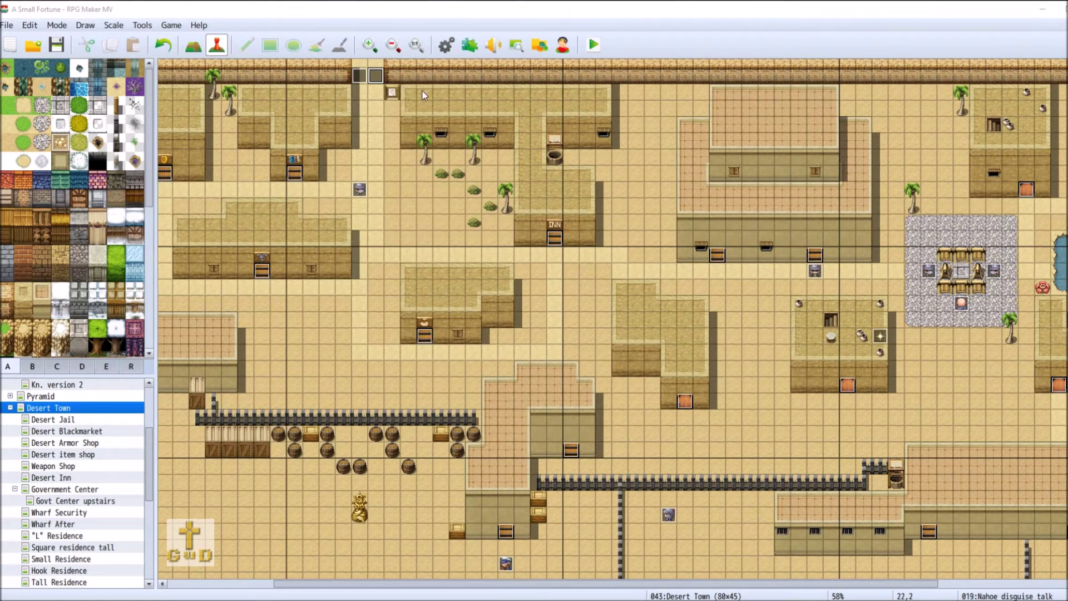
{"action": "left_click", "coordinate": [309, 152]}
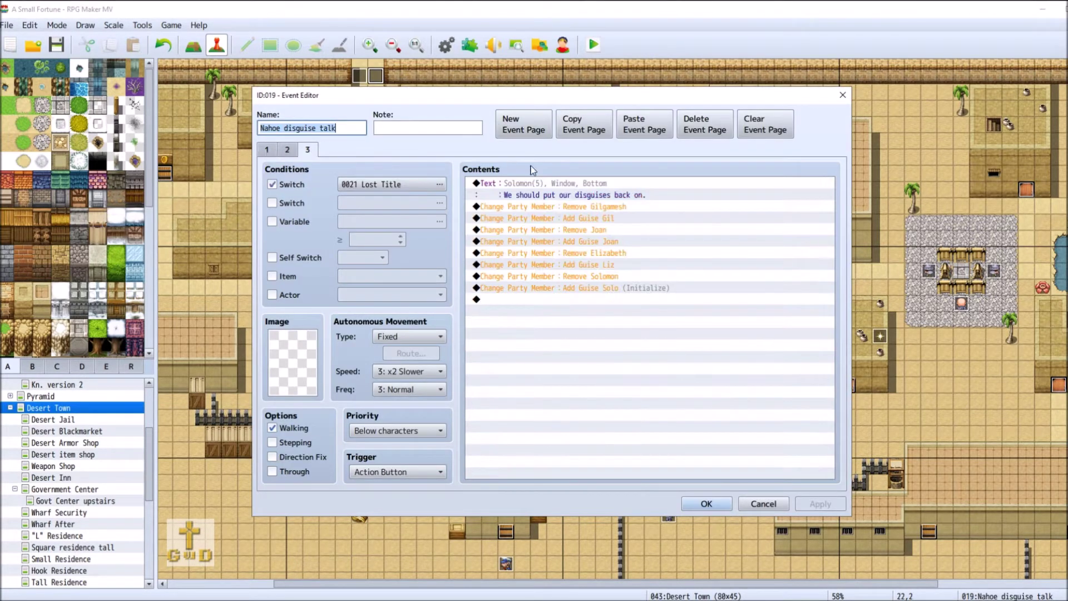
{"action": "double_click", "coordinate": [537, 300]}
{"action": "left_click", "coordinate": [556, 314]}
{"action": "left_click", "coordinate": [612, 305]}
{"action": "left_click", "coordinate": [612, 332]}
{"action": "left_click", "coordinate": [633, 365]}
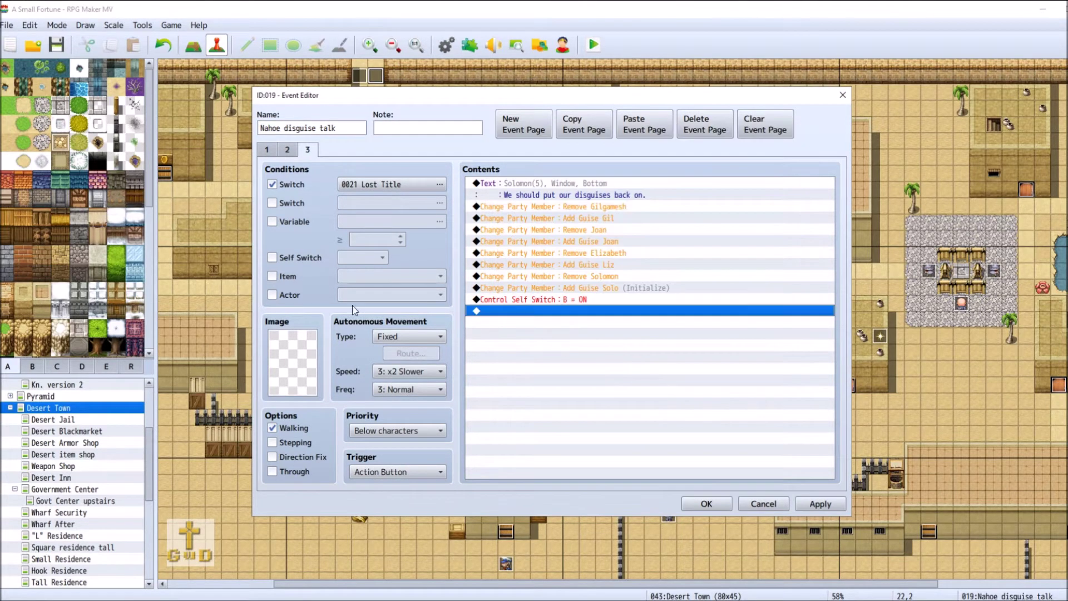
Add an empty fourth page conditioned on Self Switch B to event 019, then save the event and the project.
{"action": "left_click", "coordinate": [535, 132]}
{"action": "left_click", "coordinate": [291, 260]}
{"action": "left_click", "coordinate": [378, 258]}
{"action": "left_click", "coordinate": [366, 285]}
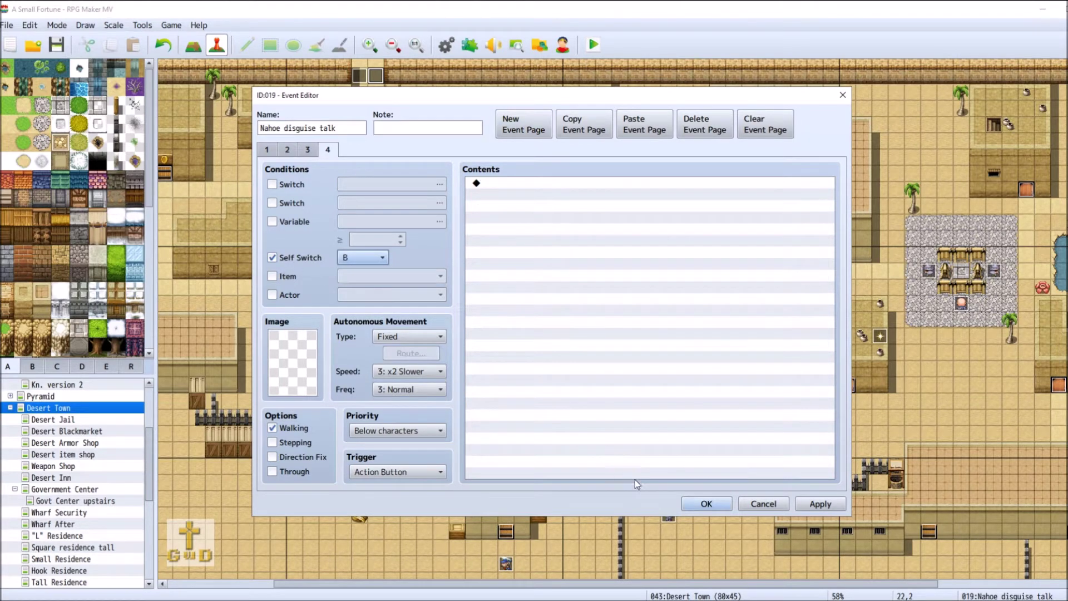
{"action": "left_click", "coordinate": [706, 503]}
{"action": "left_click", "coordinate": [58, 45]}
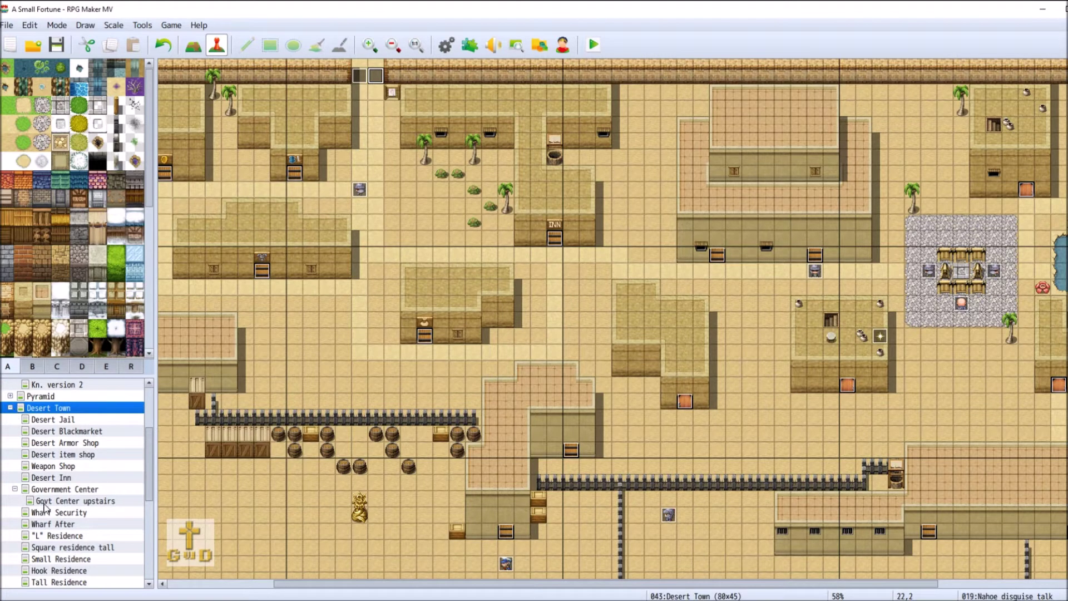
Open the Government Center map and review the locked gate event EV009 without changing it.
{"action": "left_click", "coordinate": [65, 490]}
{"action": "right_click", "coordinate": [216, 230]}
{"action": "left_click", "coordinate": [239, 236]}
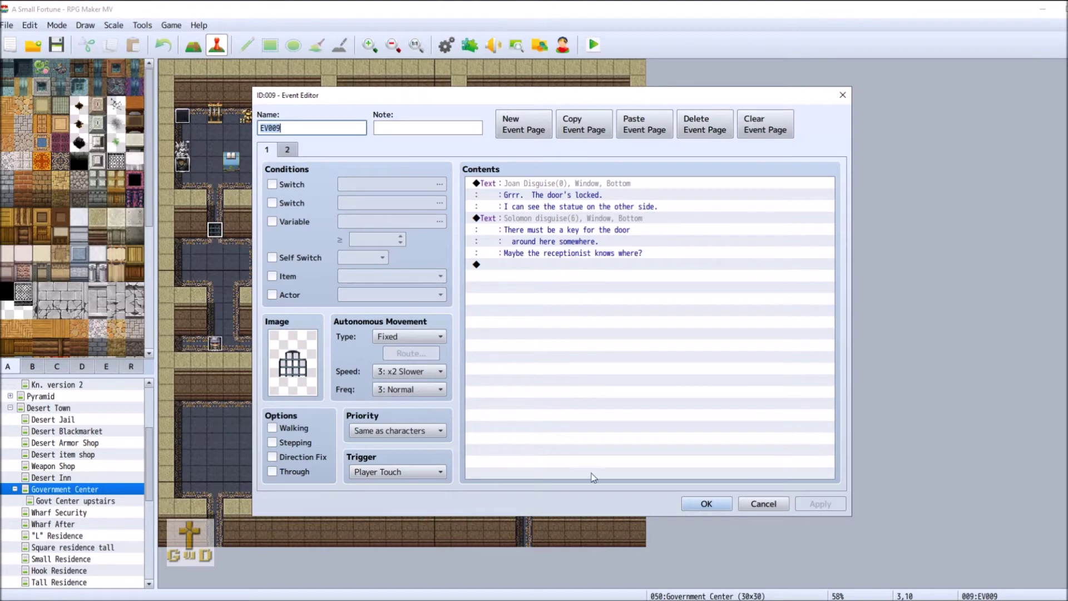
{"action": "left_click", "coordinate": [766, 505]}
Set the Nahoe Storage Key item's Consumable option to No in the database and apply the change.
{"action": "left_click", "coordinate": [470, 45]}
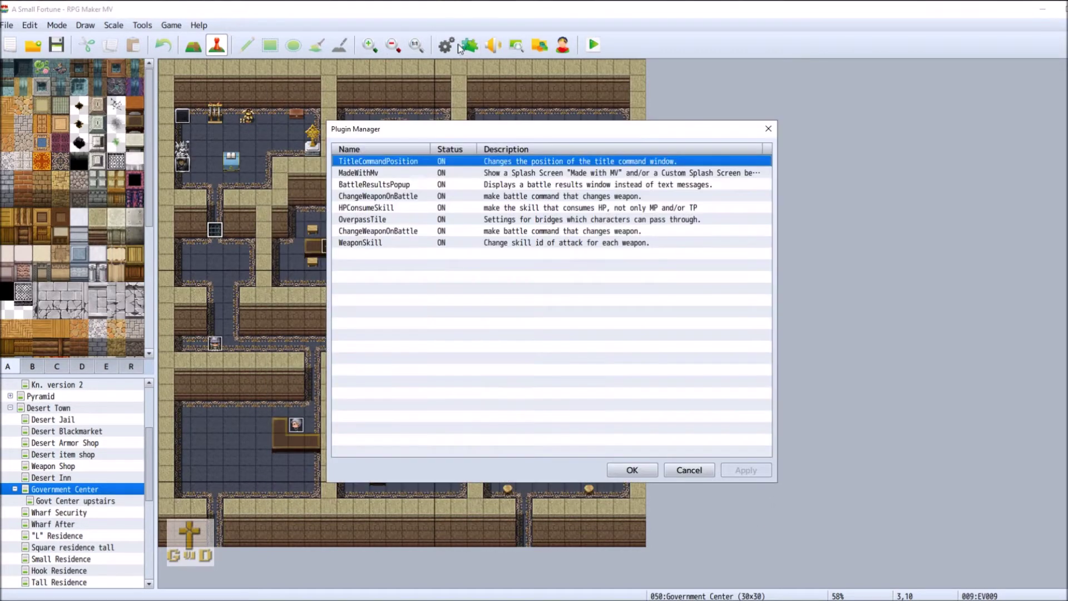
{"action": "left_click", "coordinate": [775, 126]}
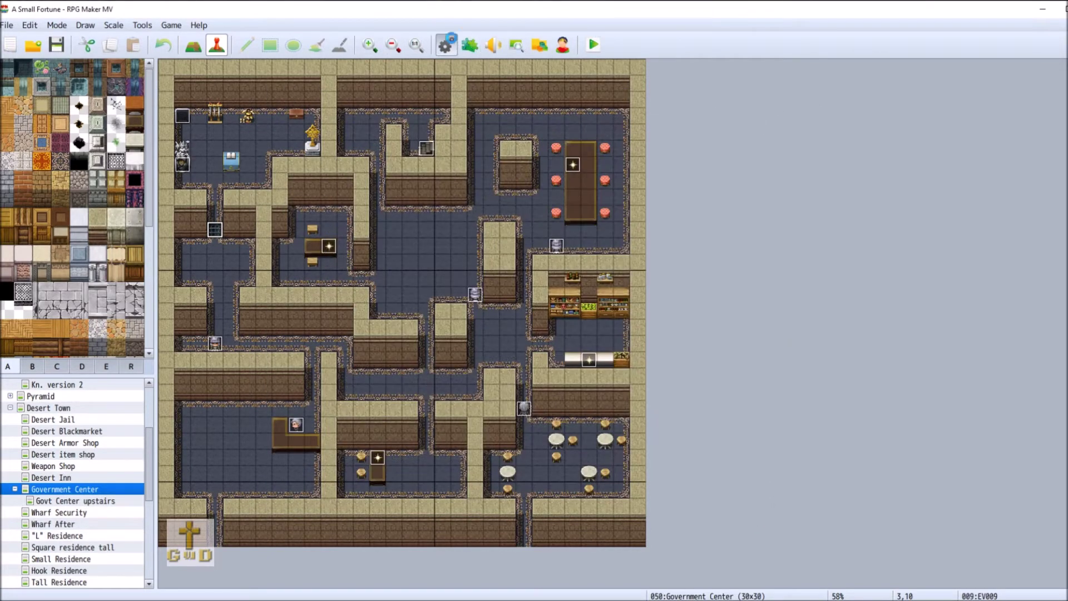
{"action": "left_click", "coordinate": [446, 44]}
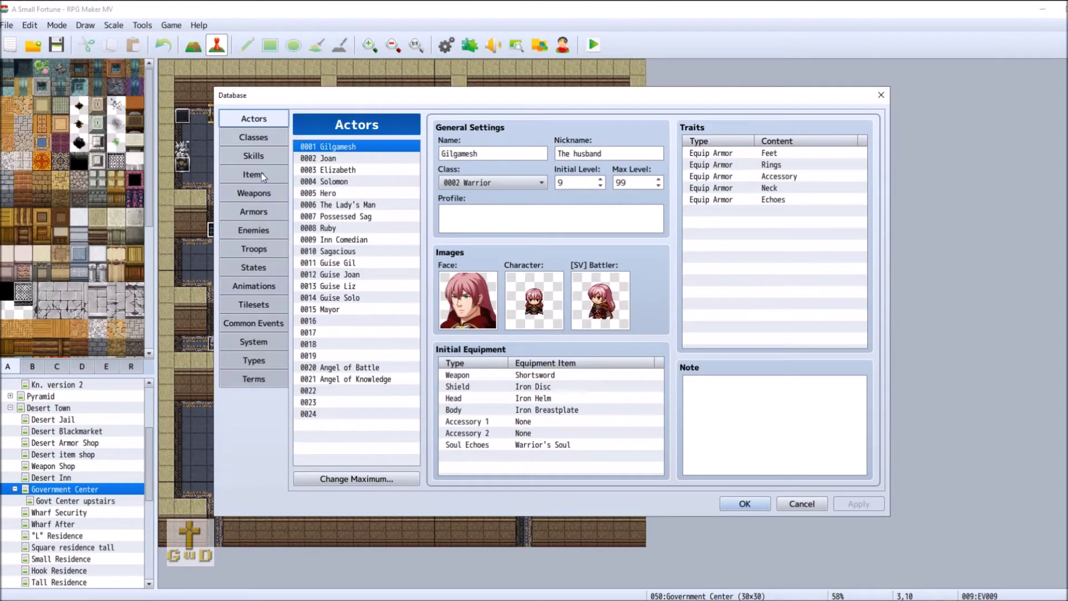
{"action": "left_click", "coordinate": [256, 174]}
{"action": "left_click", "coordinate": [359, 413]}
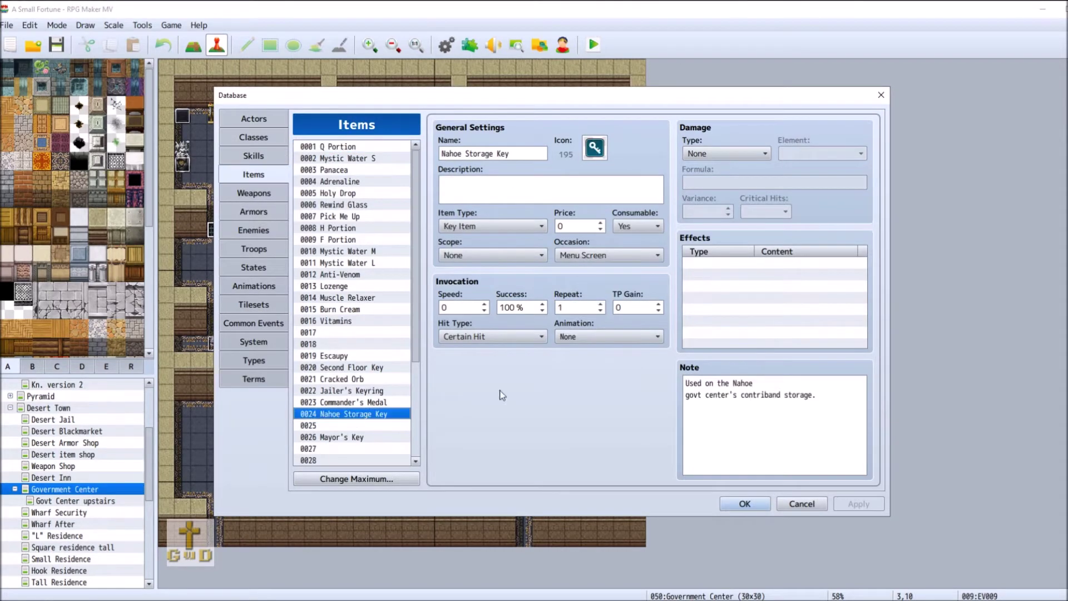
{"action": "left_click", "coordinate": [639, 225]}
{"action": "left_click", "coordinate": [639, 225]}
{"action": "left_click", "coordinate": [639, 226]}
{"action": "left_click", "coordinate": [633, 259]}
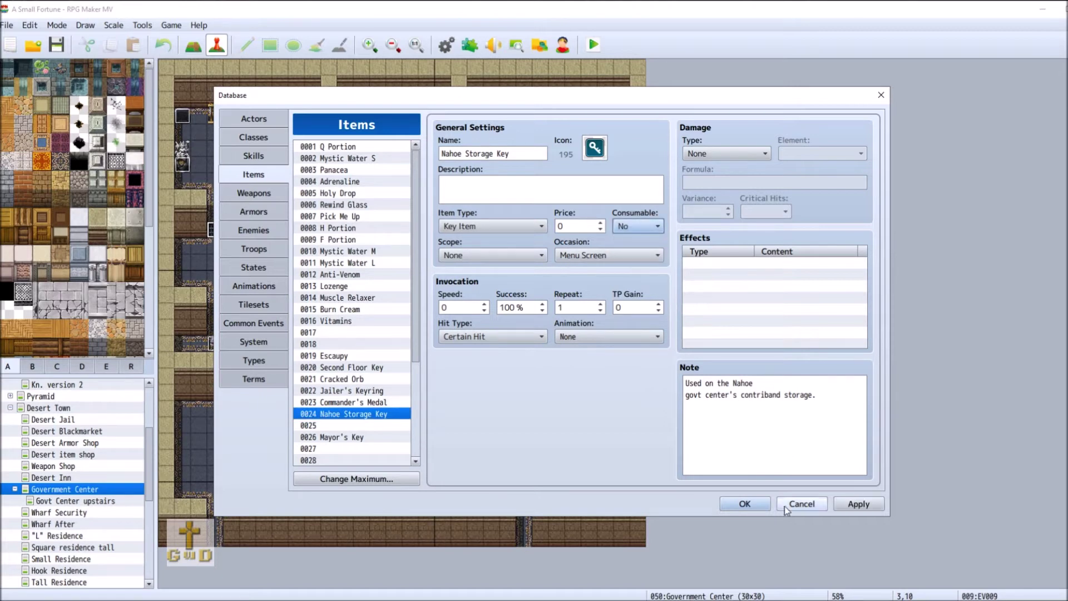
{"action": "left_click", "coordinate": [858, 504]}
{"action": "left_click", "coordinate": [766, 502]}
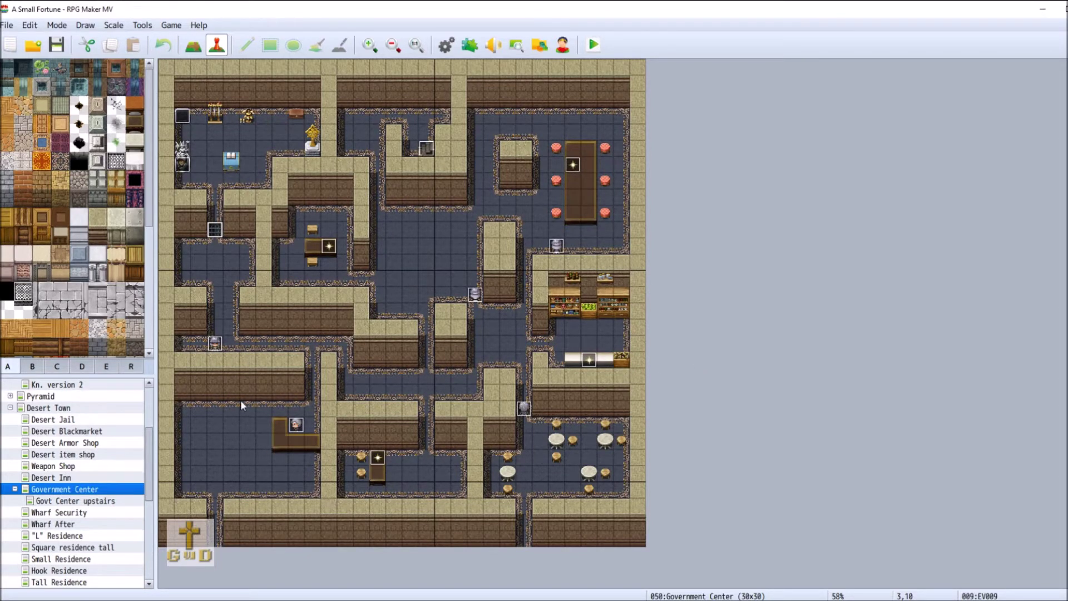
Review both pages of the Knowledge Statue event and set page 1's image to the small yellow light from !Flame.
{"action": "right_click", "coordinate": [184, 162]}
{"action": "left_click", "coordinate": [195, 171]}
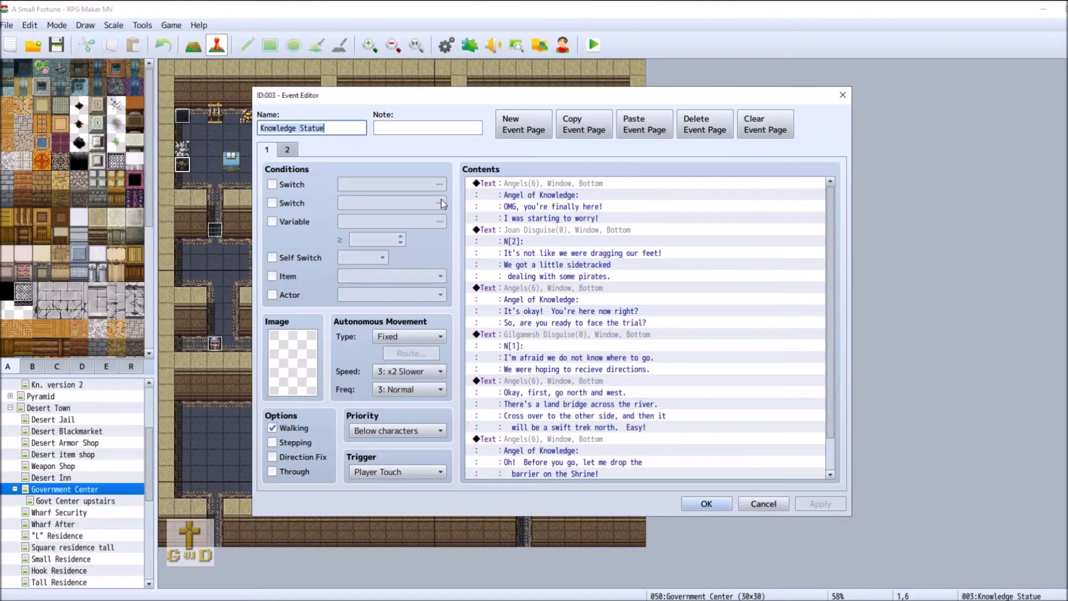
{"action": "left_click", "coordinate": [289, 151]}
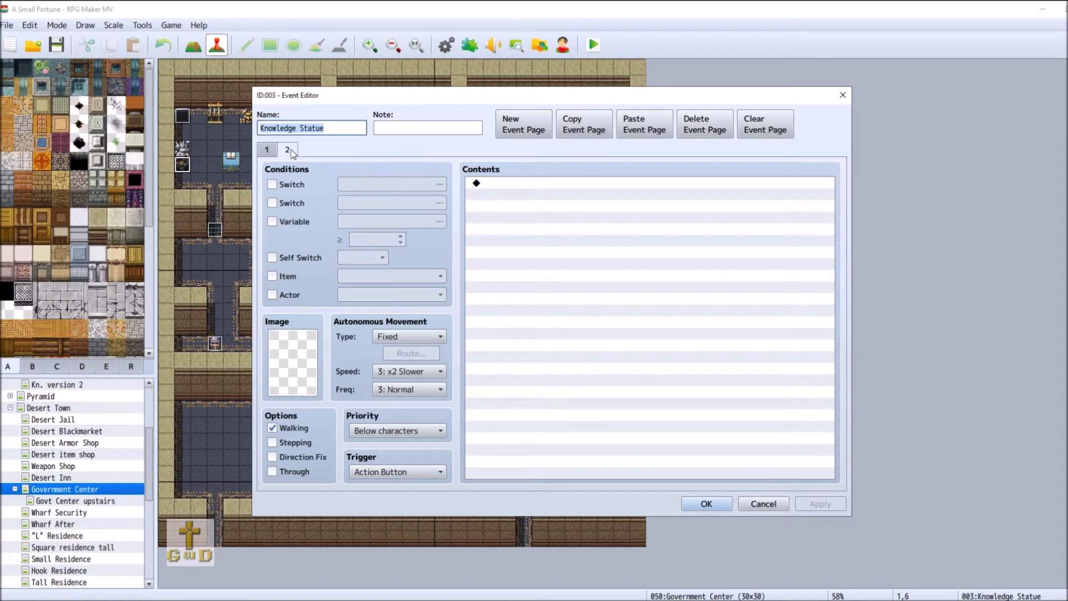
{"action": "left_click", "coordinate": [266, 150]}
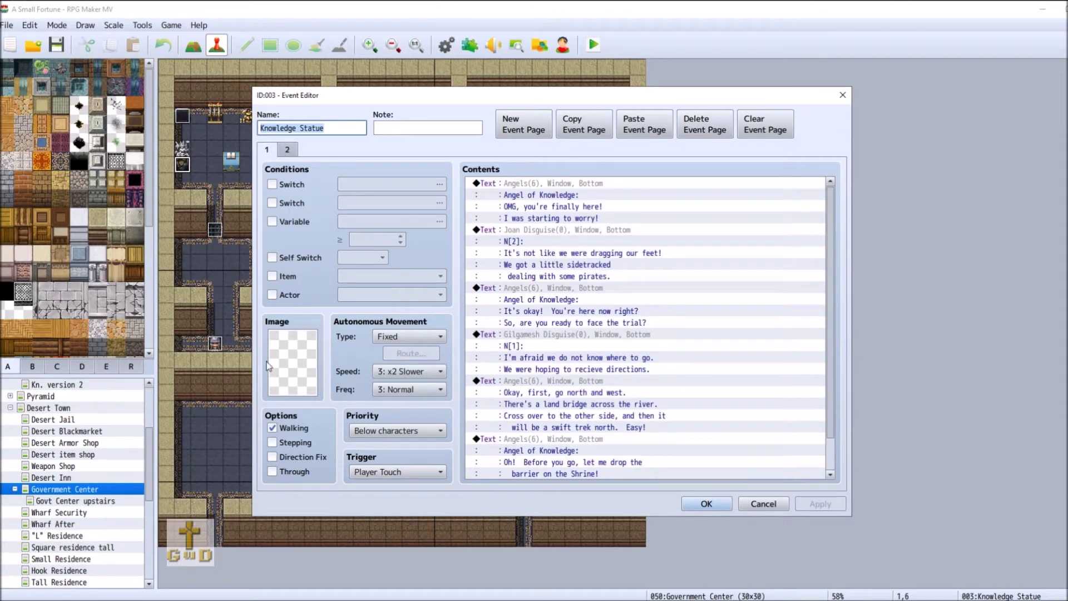
{"action": "double_click", "coordinate": [305, 370]}
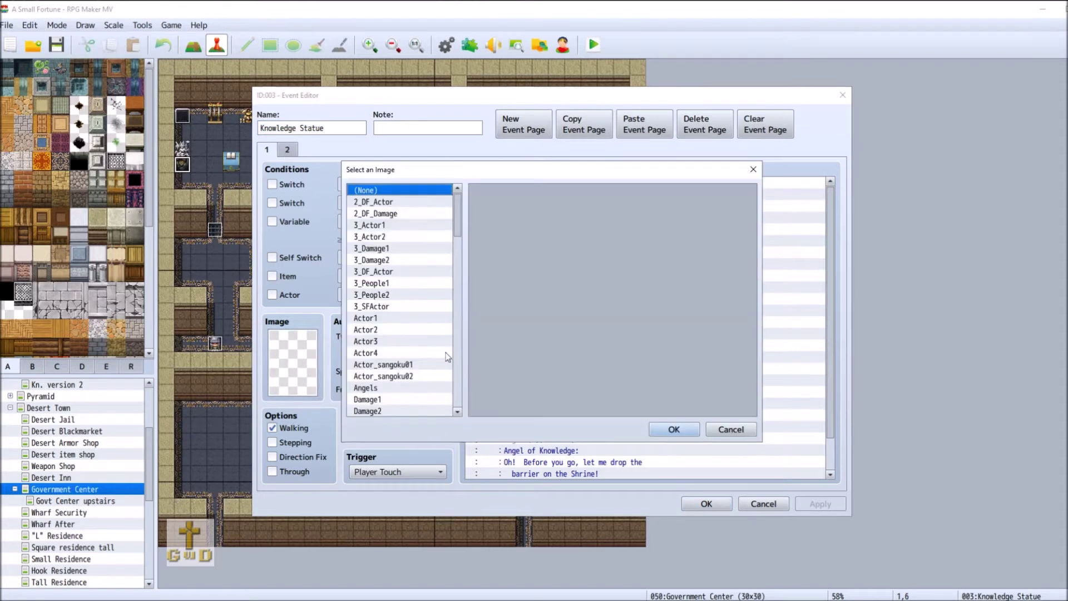
{"action": "left_click_drag", "start_coordinate": [461, 224], "coordinate": [465, 365]}
{"action": "left_click", "coordinate": [397, 267]}
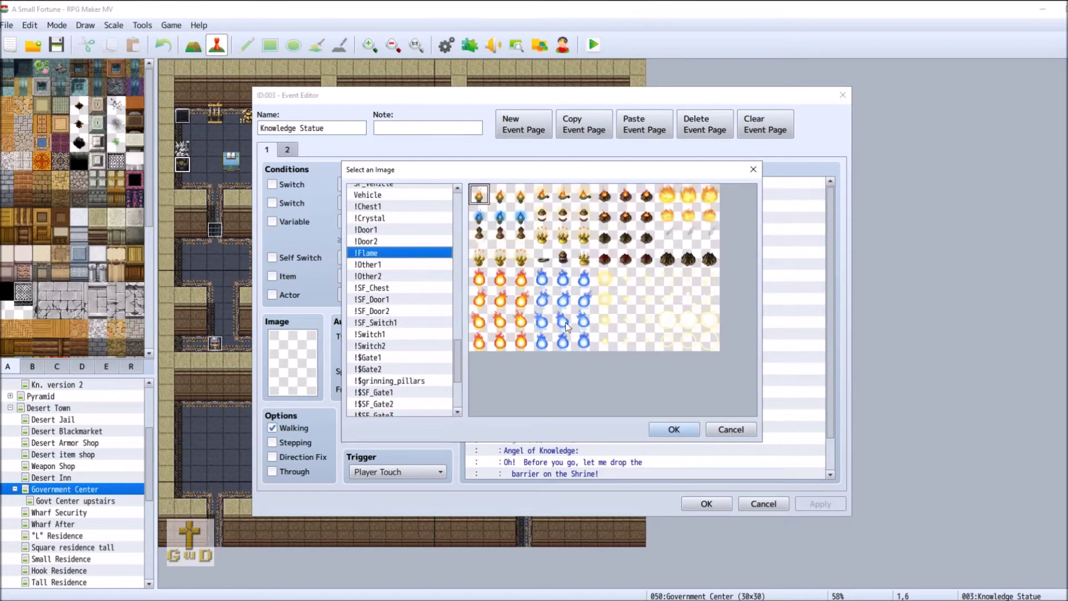
{"action": "left_click", "coordinate": [607, 283]}
{"action": "double_click", "coordinate": [603, 281]}
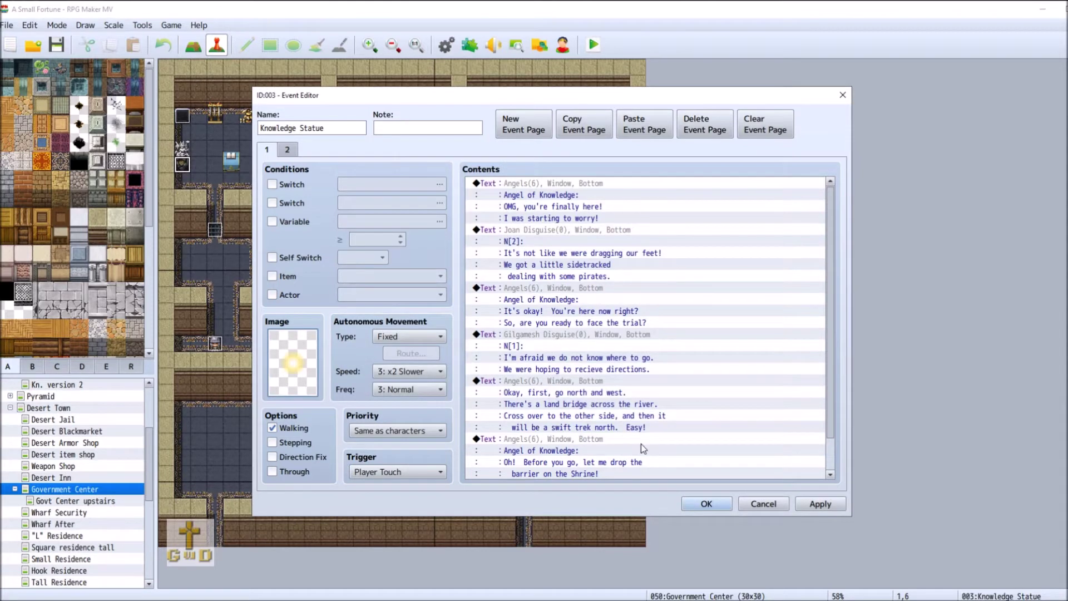
Set page 2 of the Knowledge Statue event to the same small yellow !Flame light and apply it, adding no command.
{"action": "left_click", "coordinate": [287, 149]}
{"action": "double_click", "coordinate": [289, 364]}
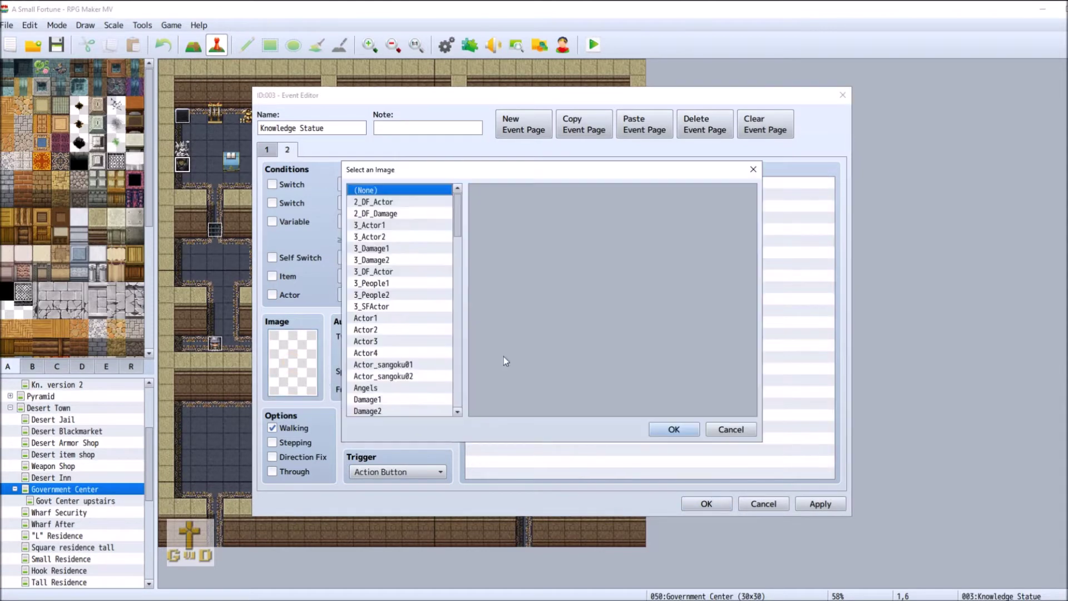
{"action": "left_click_drag", "start_coordinate": [459, 218], "coordinate": [465, 381]}
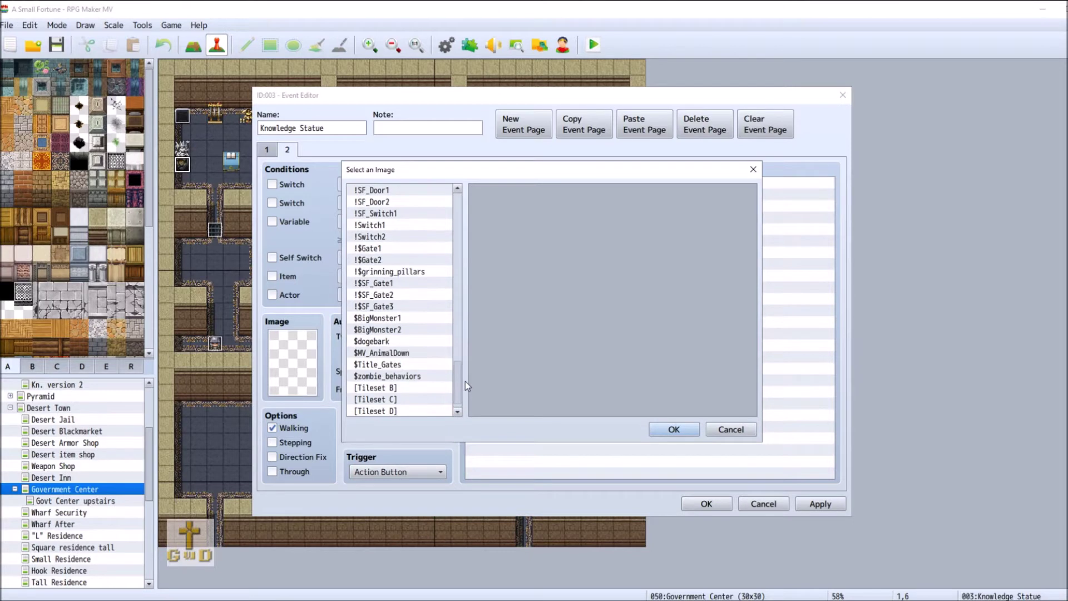
{"action": "scroll", "coordinate": [384, 245], "scroll_direction": "up", "scroll_amount": 2}
{"action": "left_click", "coordinate": [384, 190]}
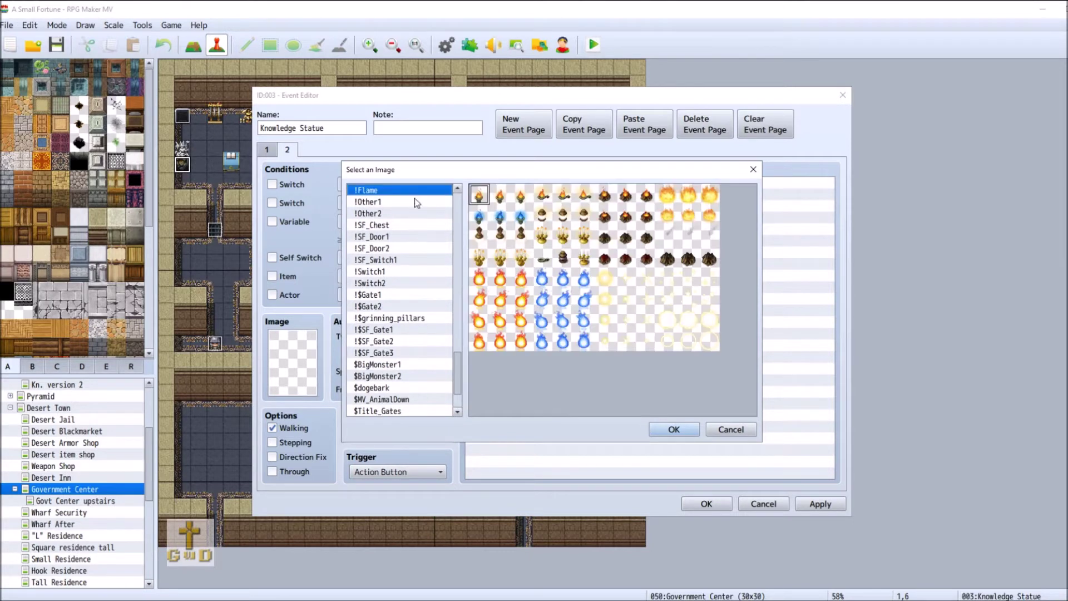
{"action": "double_click", "coordinate": [603, 284]}
{"action": "left_click", "coordinate": [827, 504]}
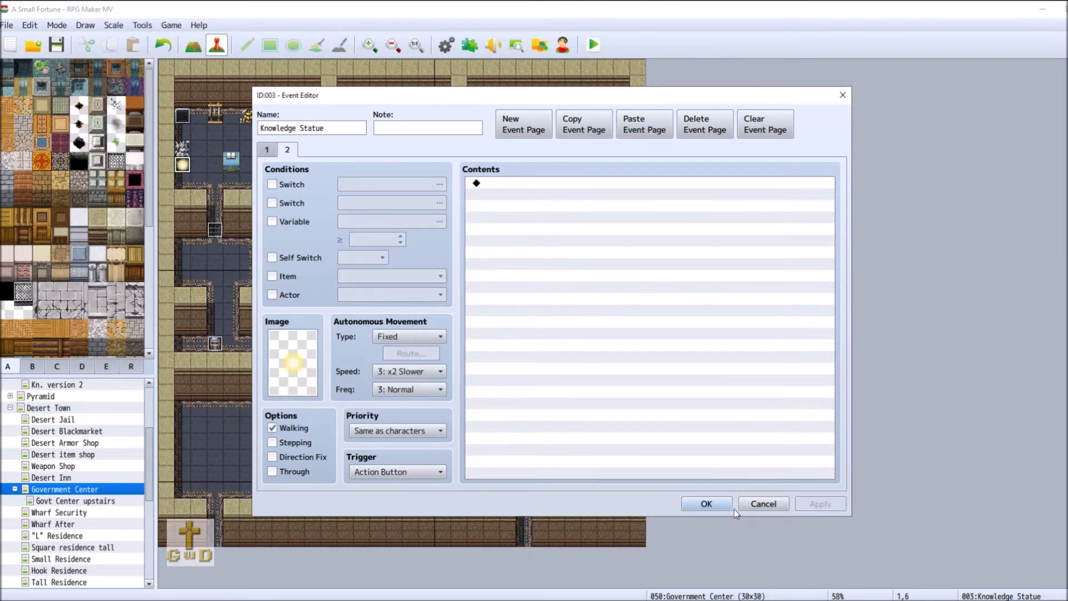
{"action": "double_click", "coordinate": [521, 185]}
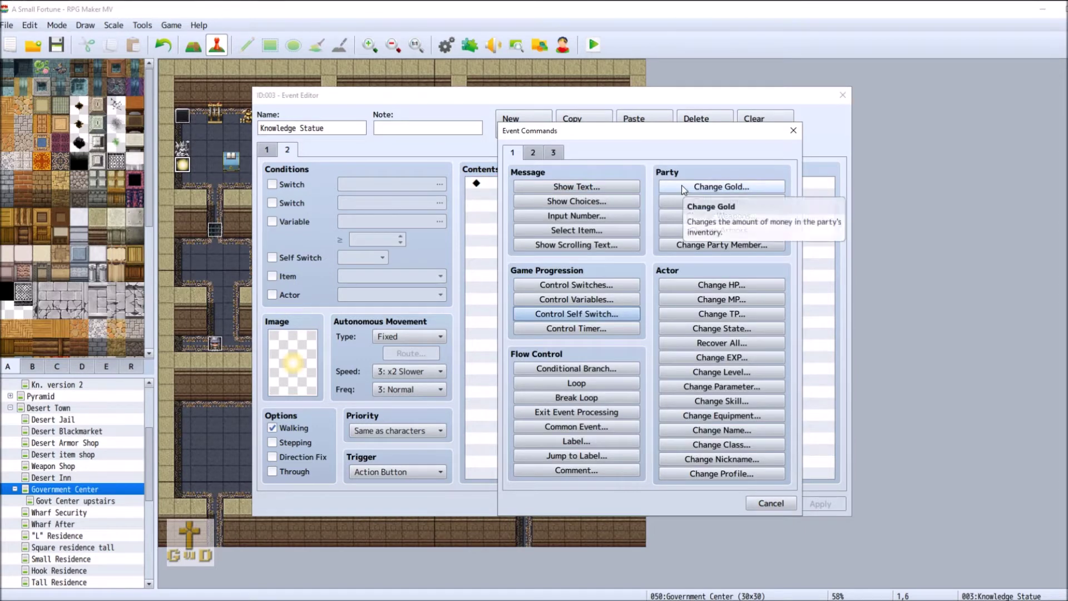
{"action": "left_click", "coordinate": [793, 130]}
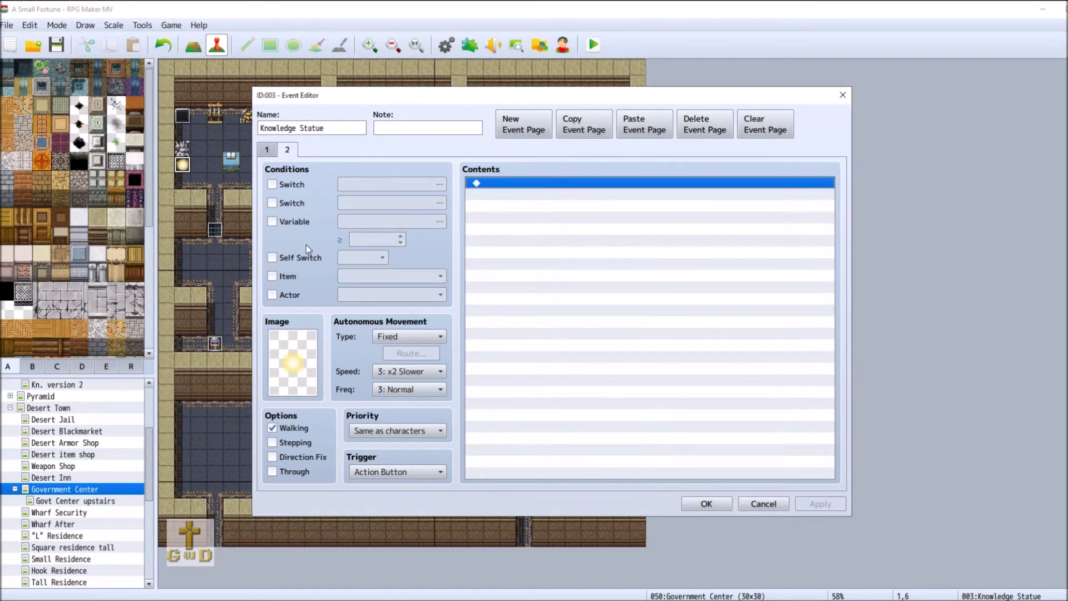
Make page 2 of the Knowledge Statue event depend on switch 0021 Lost Title.
{"action": "left_click", "coordinate": [272, 184]}
{"action": "left_click", "coordinate": [366, 188]}
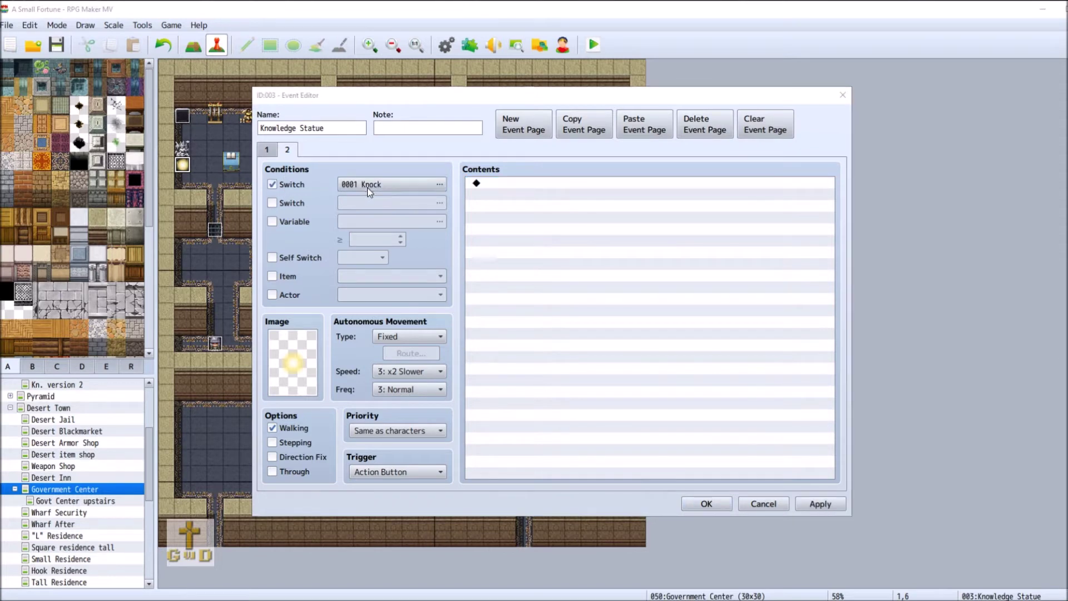
{"action": "left_click", "coordinate": [599, 178]}
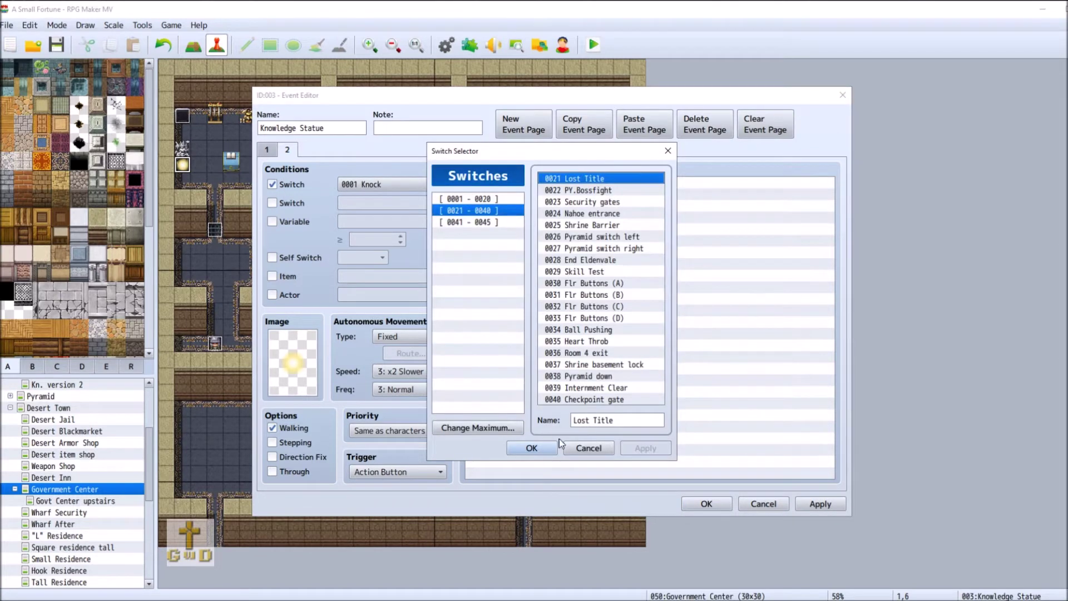
{"action": "left_click", "coordinate": [531, 447]}
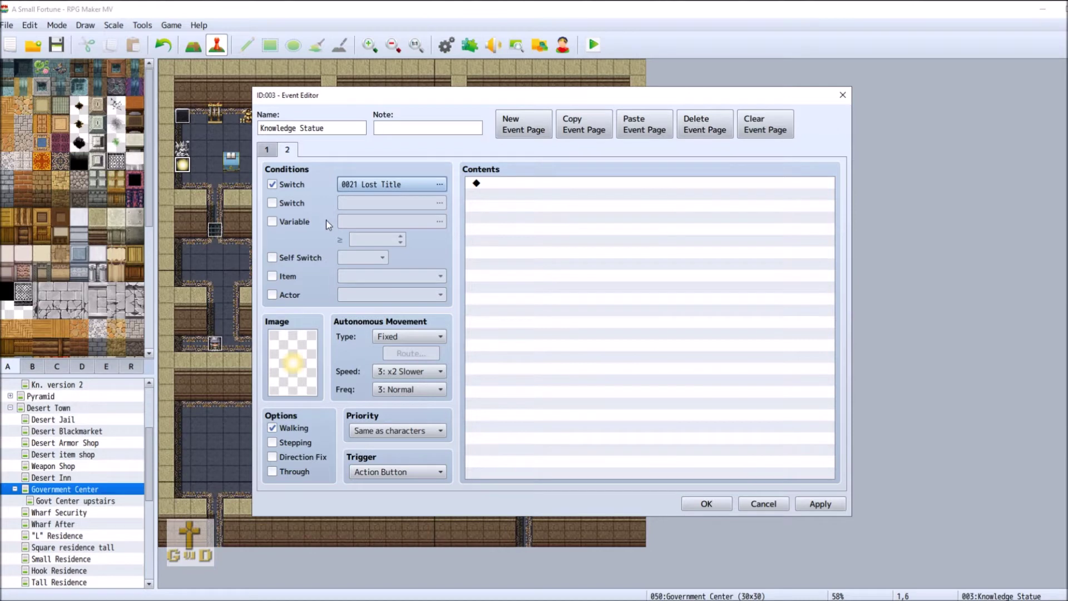
Add and apply two Elizabeth Disguise messages telling the angel about the return from the Shrine of Knowledge and the energy field around the Great Pyramid.
{"action": "double_click", "coordinate": [504, 183]}
{"action": "left_click", "coordinate": [604, 183]}
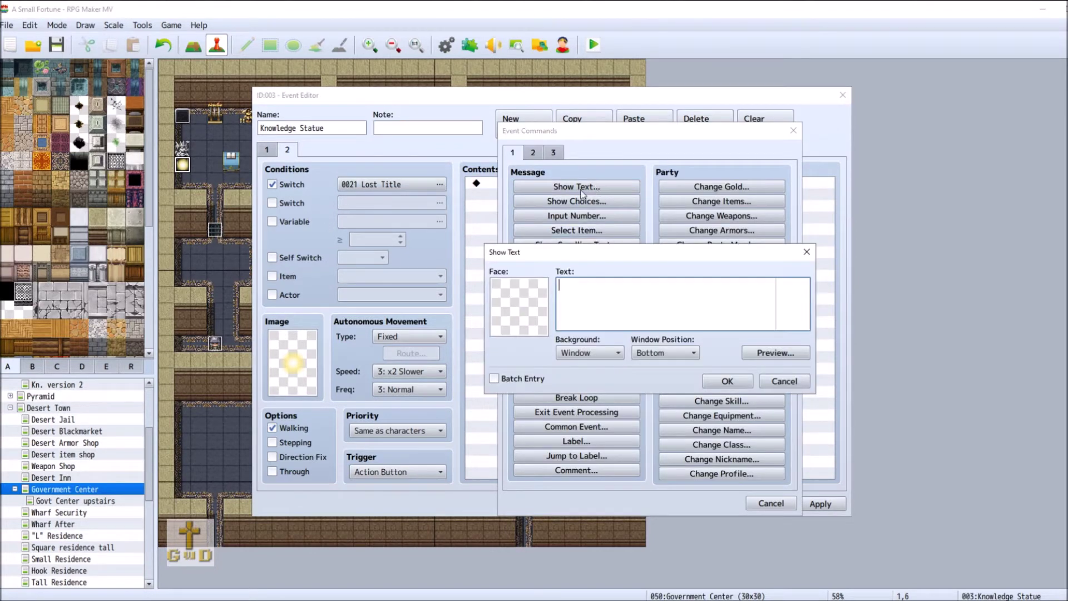
{"action": "double_click", "coordinate": [506, 319]}
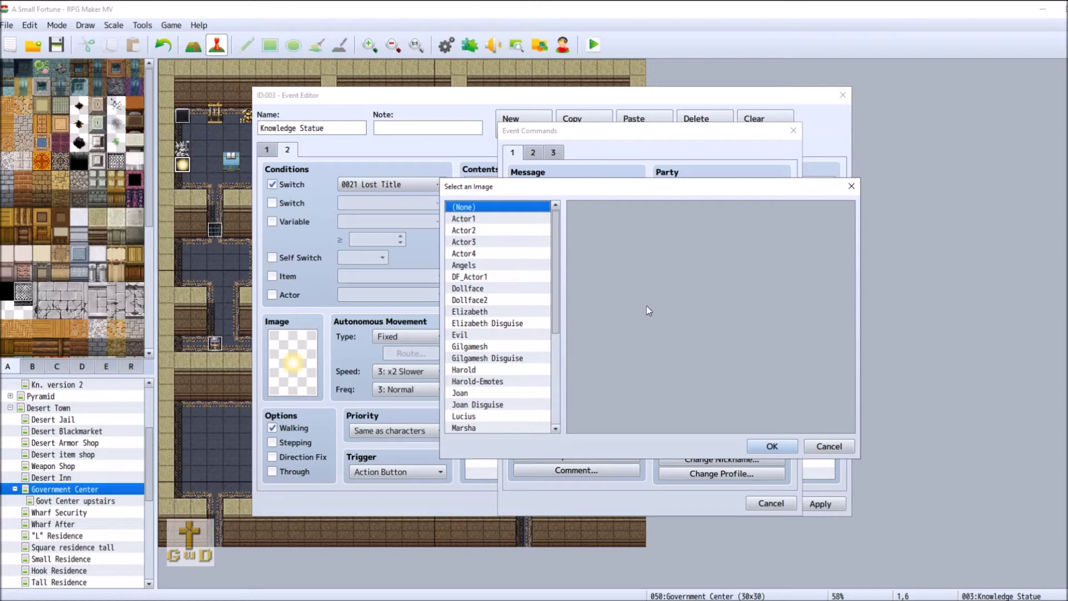
{"action": "left_click", "coordinate": [487, 323]}
{"action": "left_click", "coordinate": [651, 283]}
{"action": "left_click", "coordinate": [772, 446]}
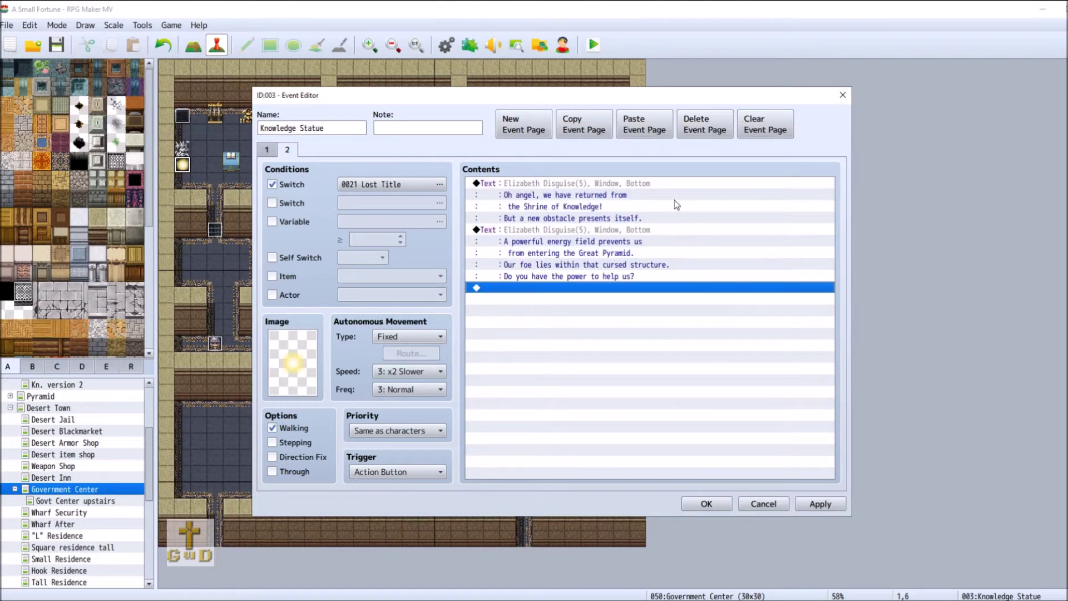
{"action": "left_click", "coordinate": [663, 184]}
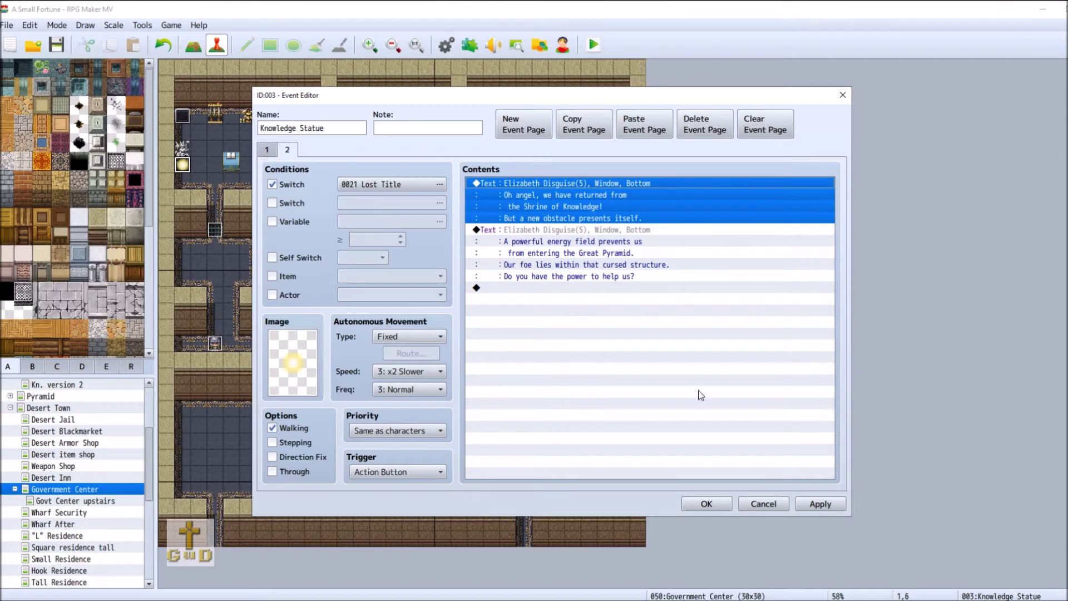
{"action": "left_click", "coordinate": [827, 507]}
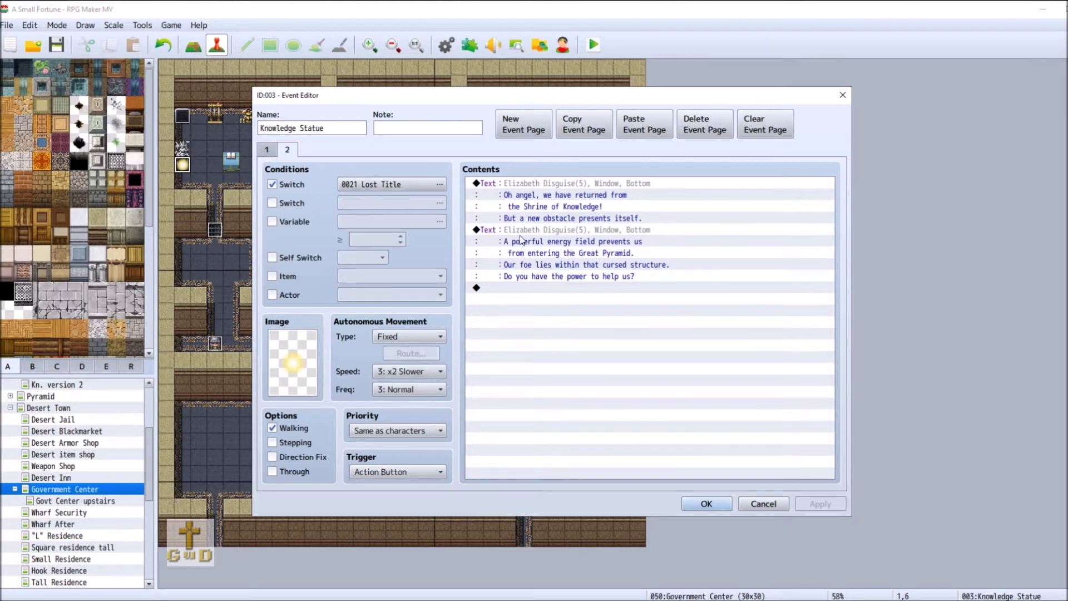
{"action": "double_click", "coordinate": [557, 289]}
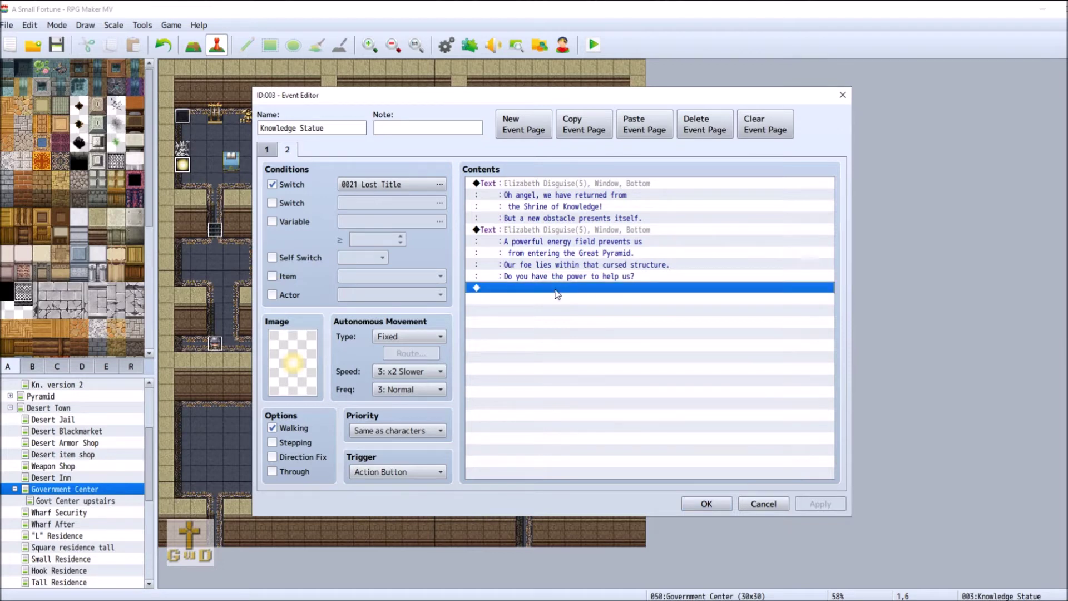
{"action": "left_click", "coordinate": [603, 192]}
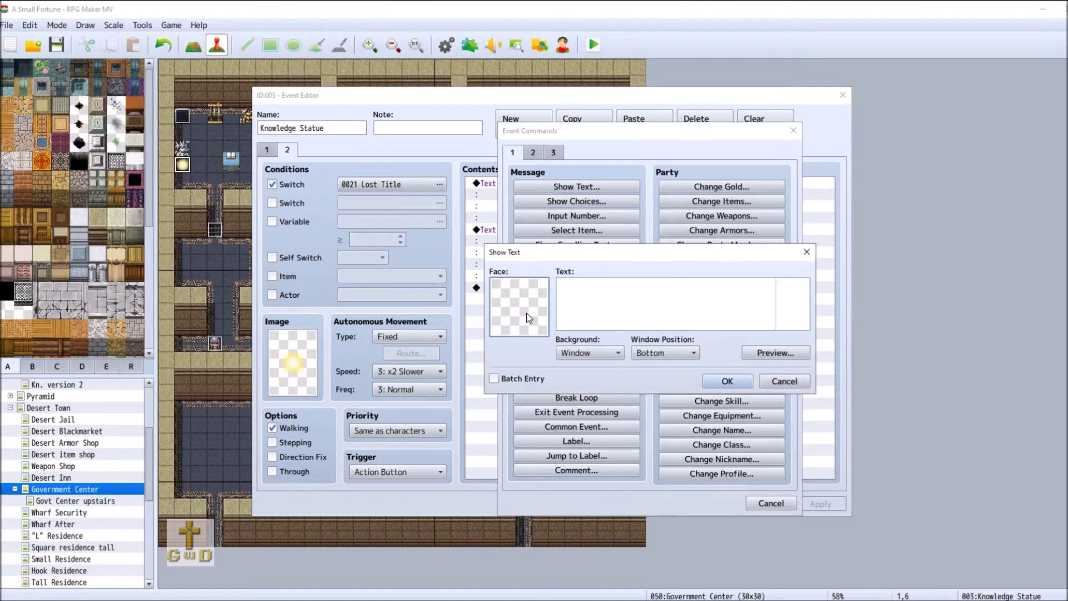
{"action": "double_click", "coordinate": [520, 306]}
{"action": "left_click", "coordinate": [490, 243]}
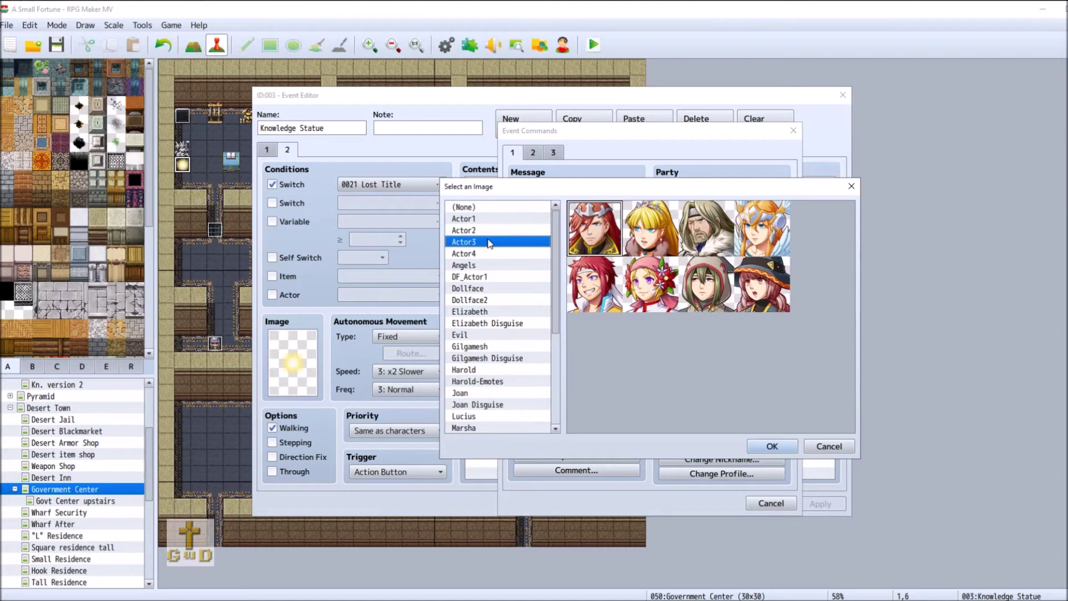
{"action": "left_click", "coordinate": [489, 265]}
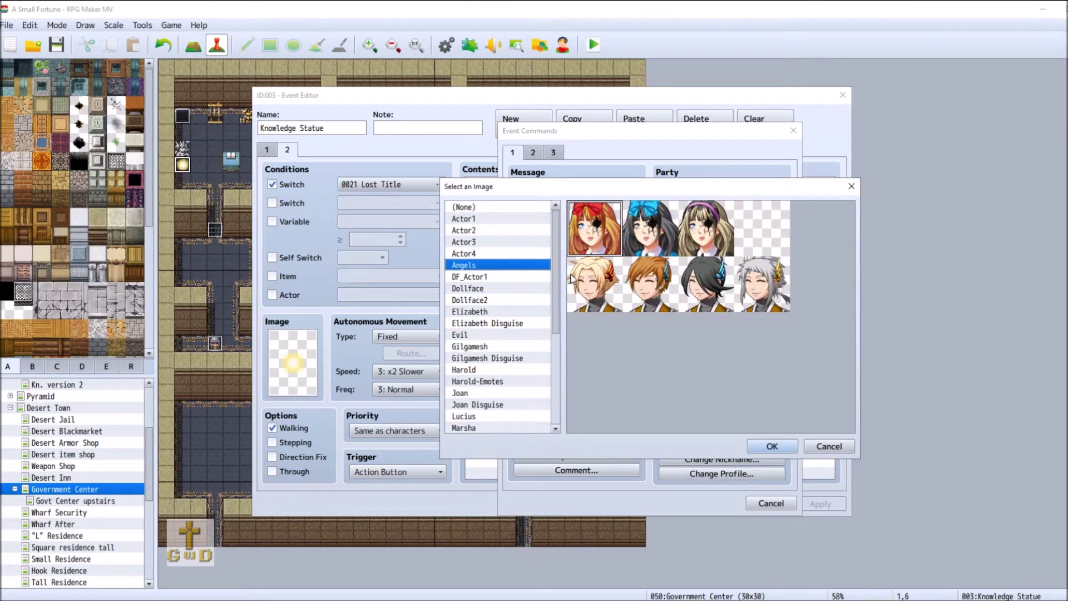
{"action": "double_click", "coordinate": [725, 287]}
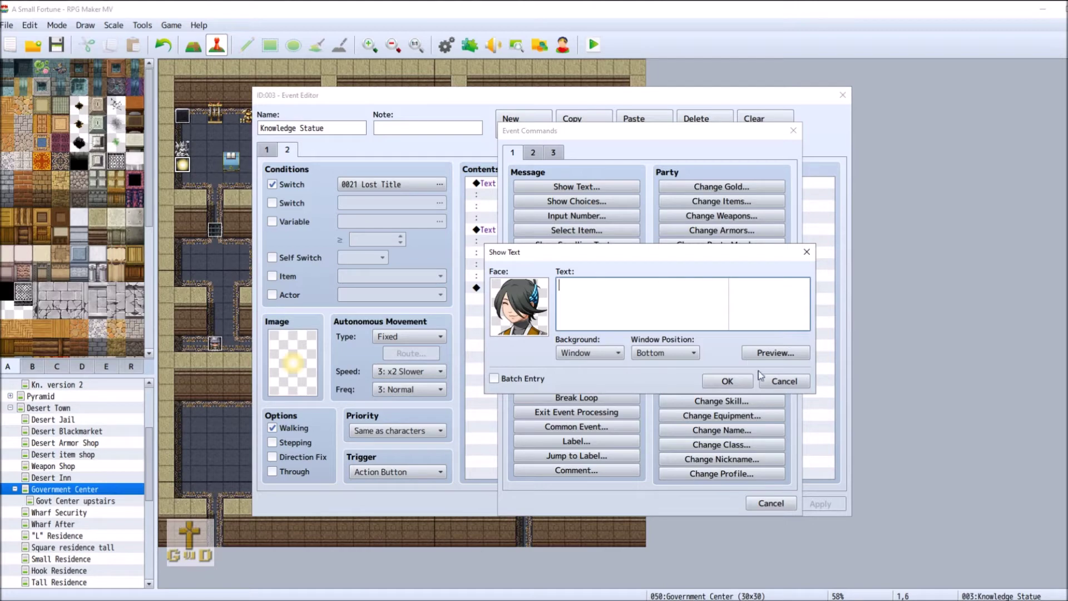
{"action": "left_click", "coordinate": [799, 381]}
{"action": "left_click", "coordinate": [766, 501]}
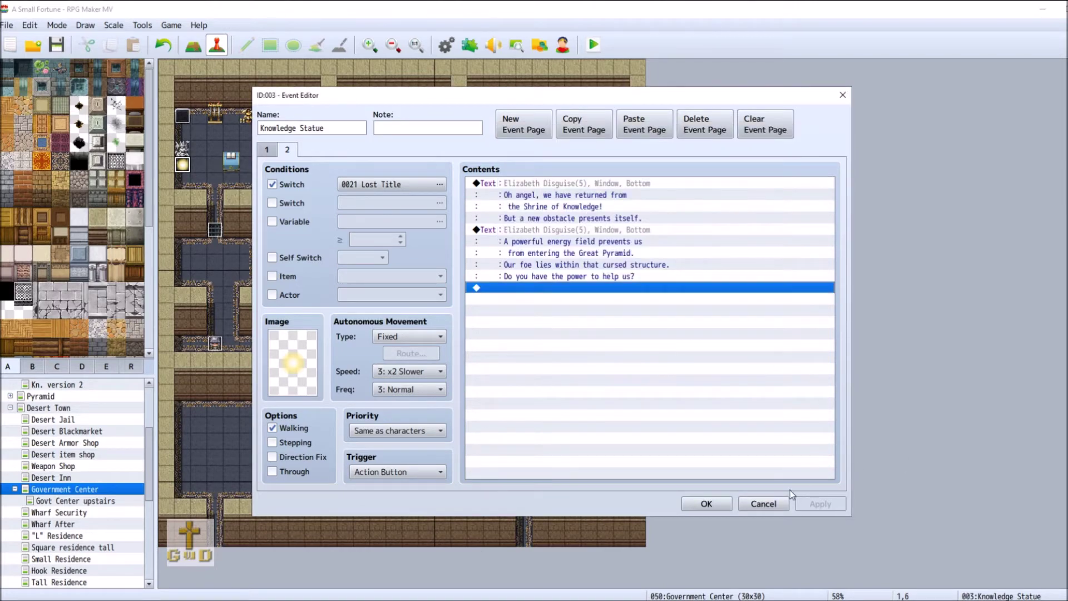
Close the Knowledge Statue event and examine World Map 1 from the desert region up to the green northwestern lands.
{"action": "left_click", "coordinate": [721, 502]}
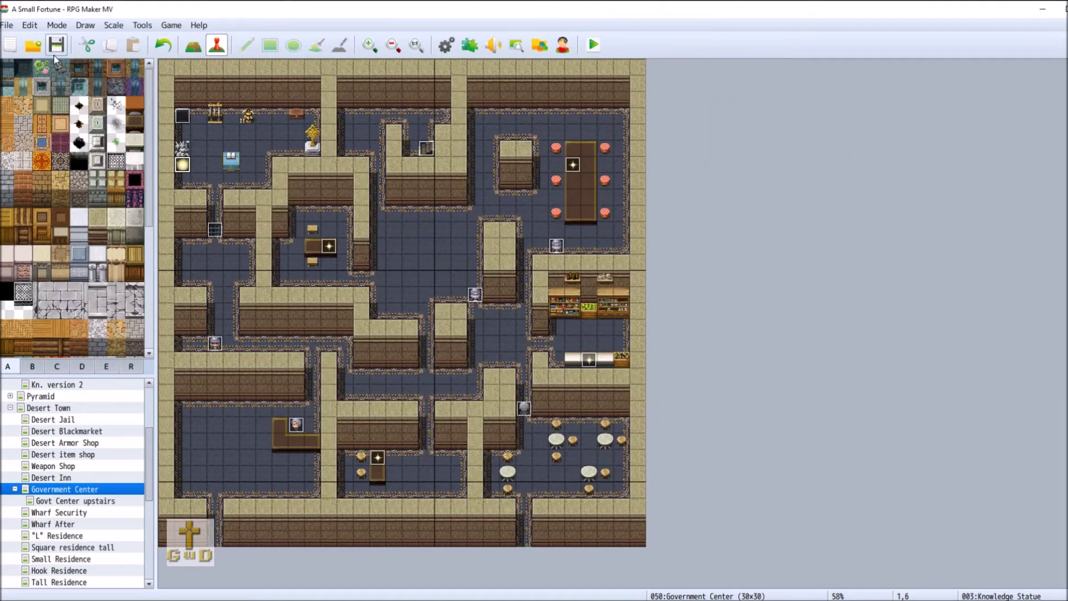
{"action": "scroll", "coordinate": [74, 461], "scroll_direction": "up", "scroll_amount": 3}
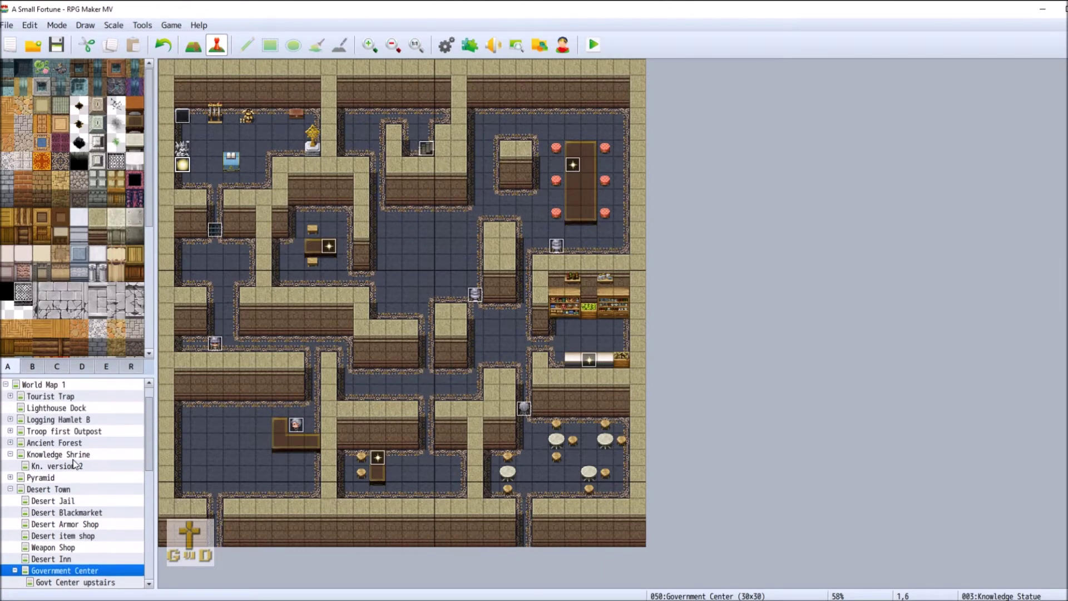
{"action": "left_click", "coordinate": [66, 409]}
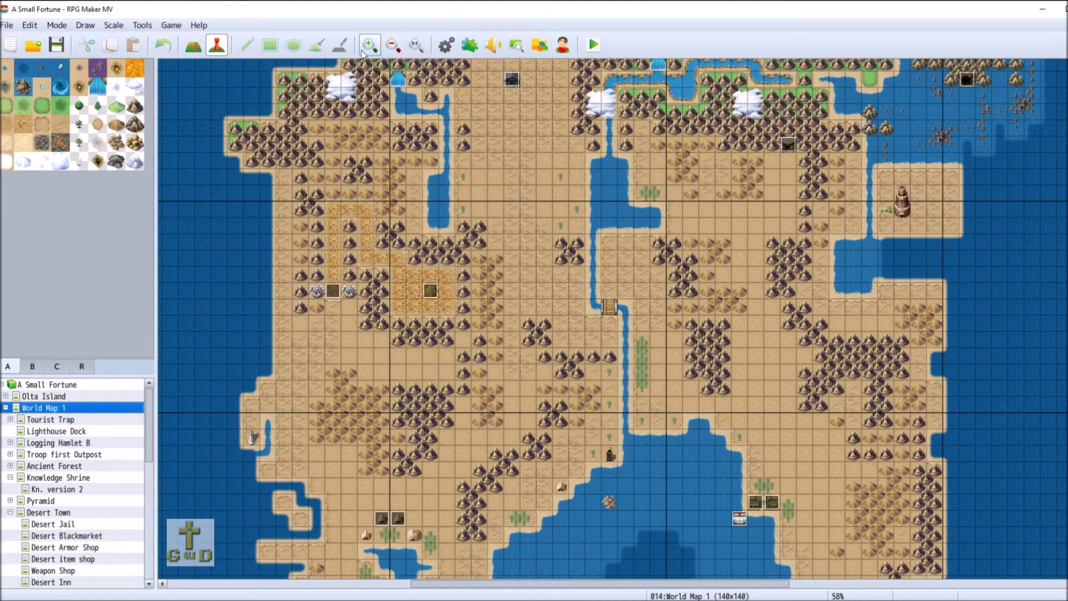
{"action": "left_click", "coordinate": [392, 47]}
{"action": "left_click", "coordinate": [393, 47]}
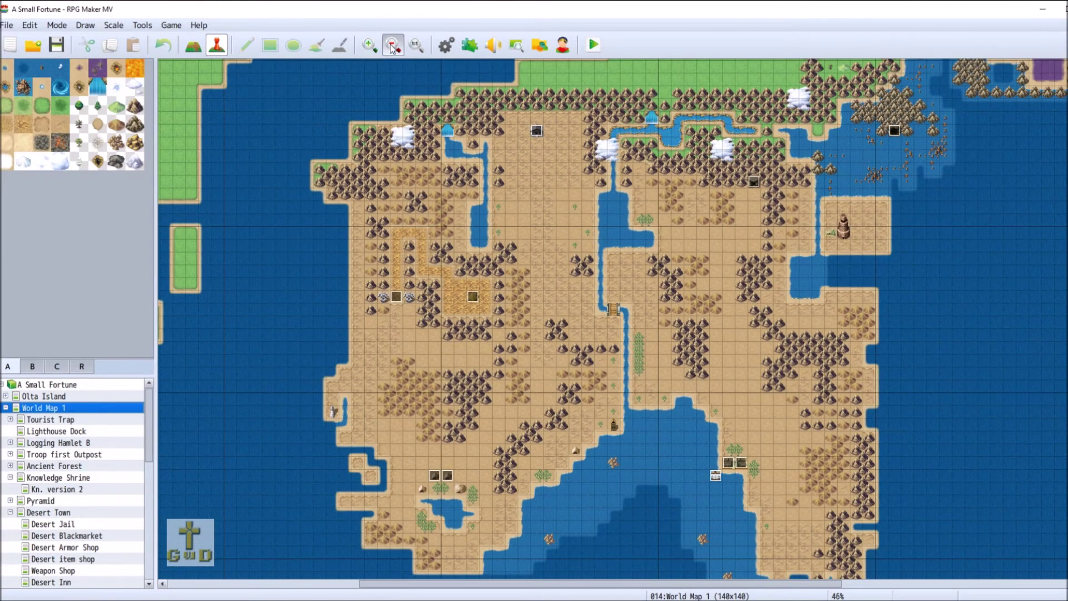
{"action": "left_click", "coordinate": [392, 46]}
{"action": "left_click", "coordinate": [392, 46]}
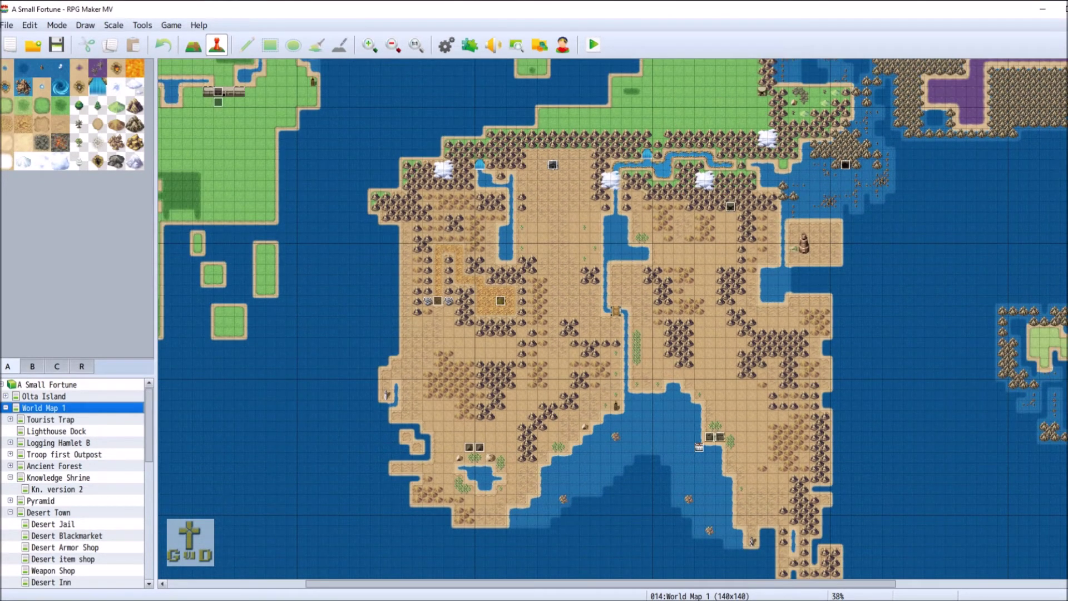
{"action": "scroll", "coordinate": [384, 289], "scroll_direction": "up", "scroll_amount": 10}
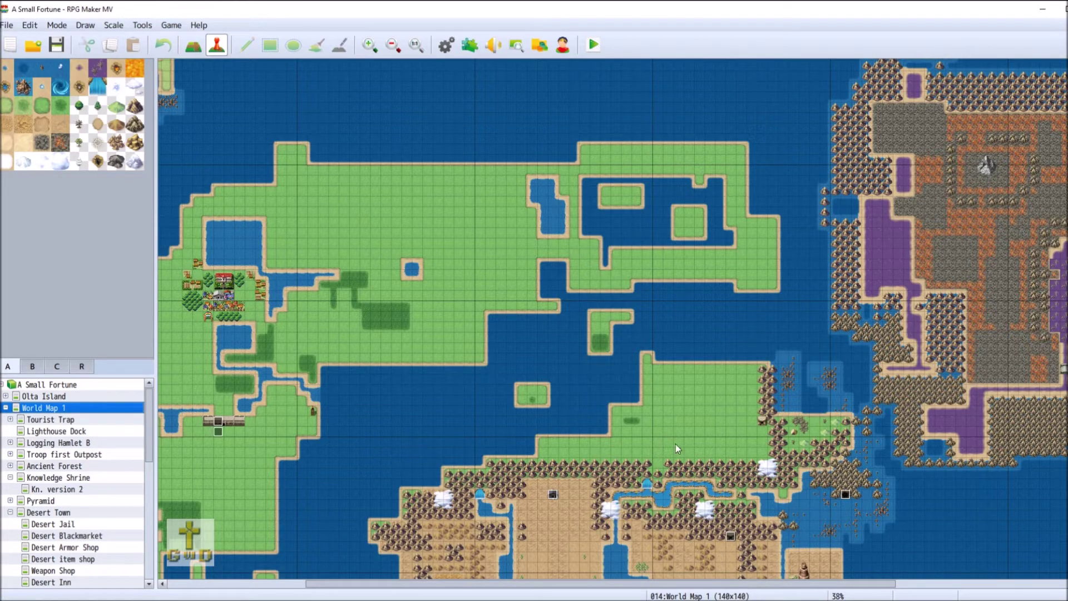
{"action": "left_click_drag", "start_coordinate": [791, 584], "coordinate": [649, 585]}
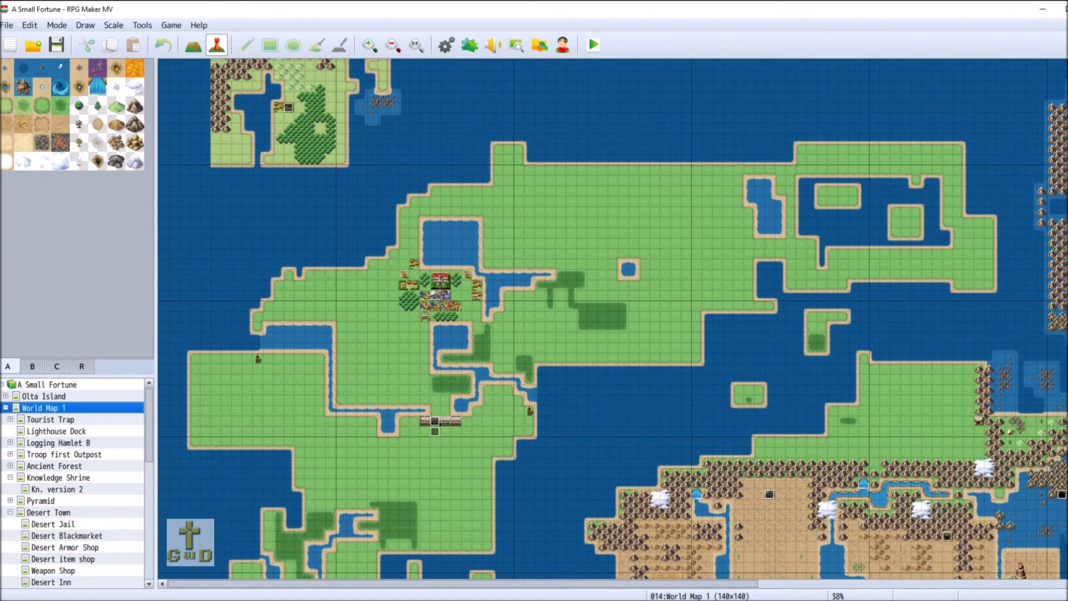
{"action": "scroll", "coordinate": [612, 317], "scroll_direction": "up", "scroll_amount": 1}
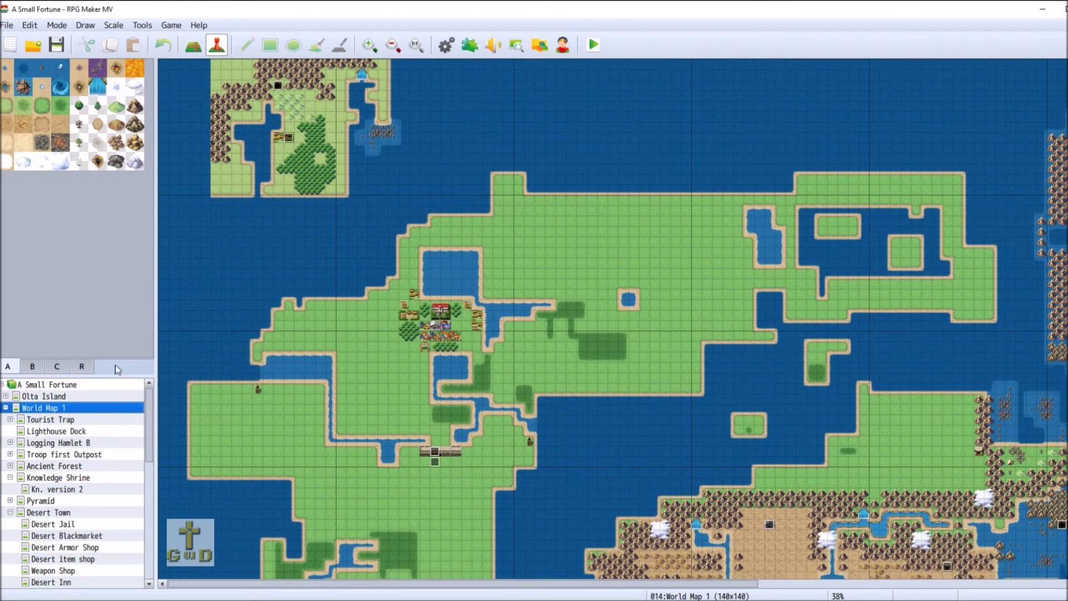
View the Olta Island map, then return to World Map 1 and examine its eastern wasteland, northern green land and desert continent.
{"action": "left_click", "coordinate": [110, 399]}
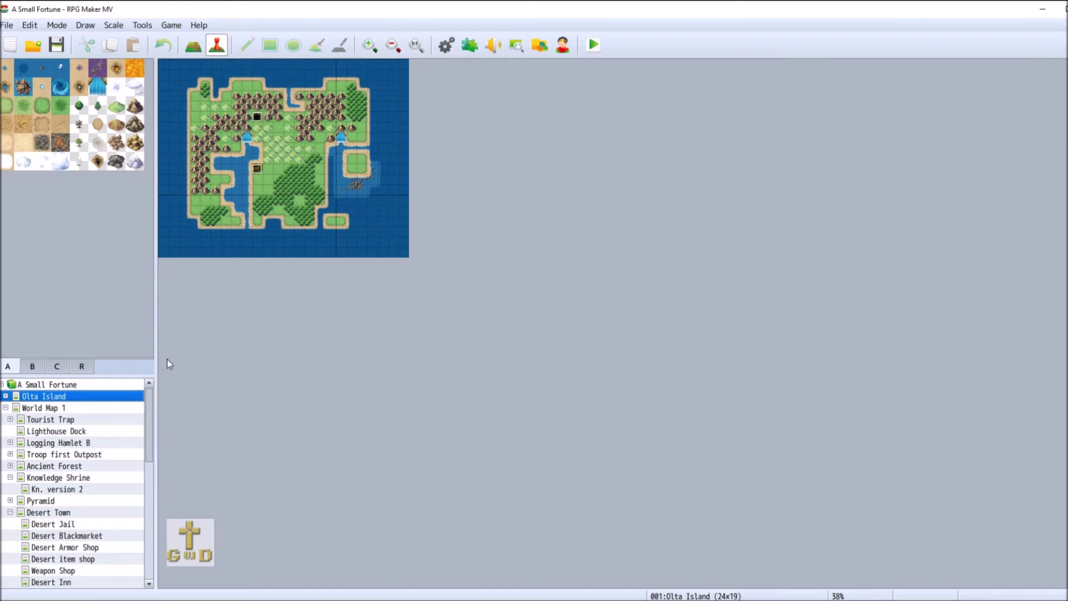
{"action": "left_click", "coordinate": [88, 408]}
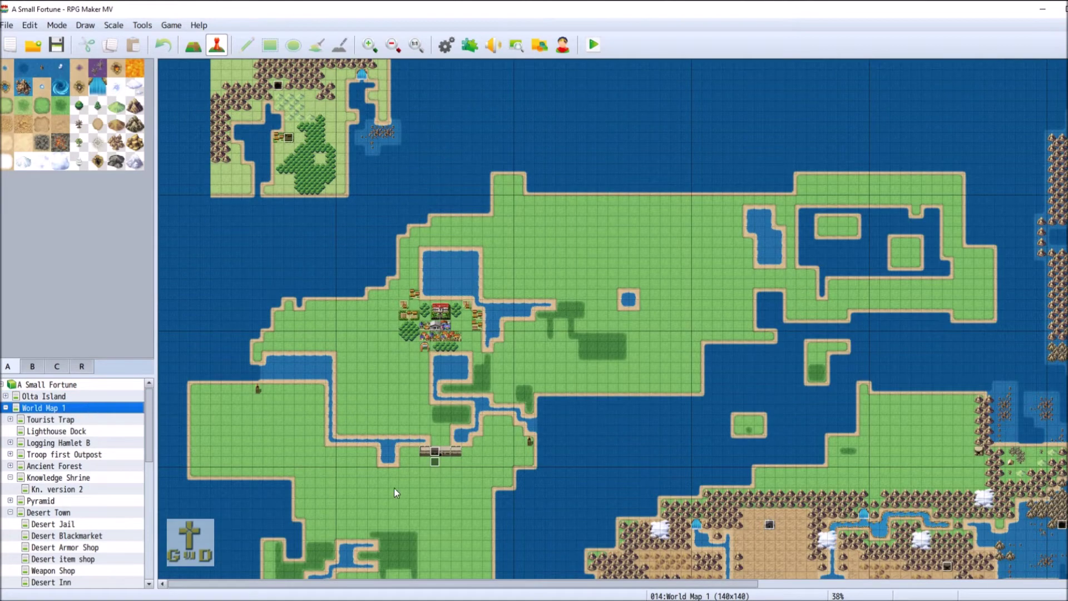
{"action": "left_click_drag", "start_coordinate": [503, 584], "coordinate": [785, 593]}
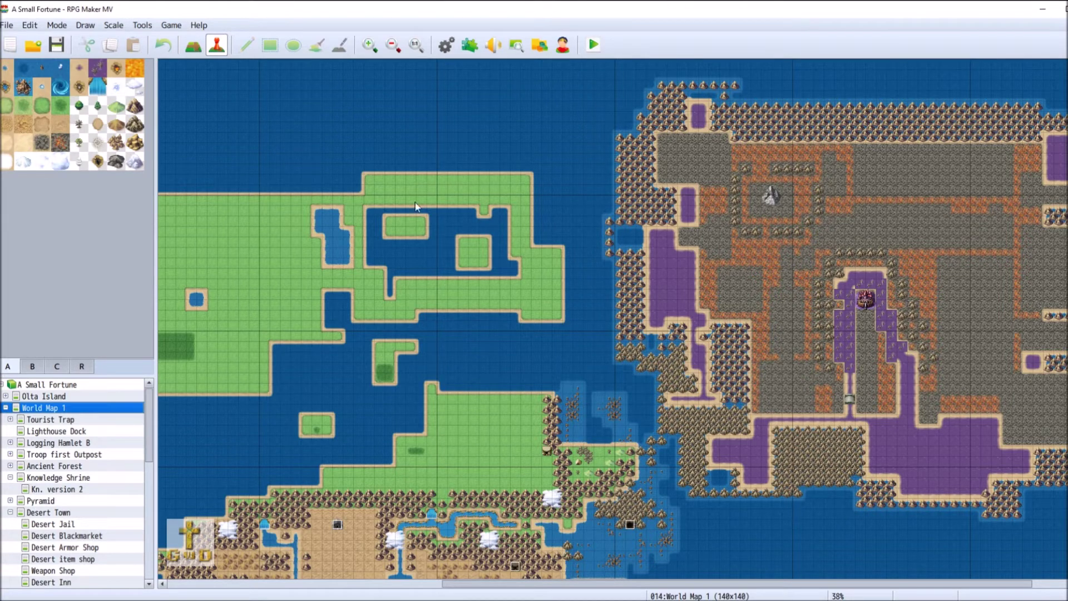
{"action": "left_click_drag", "start_coordinate": [612, 583], "coordinate": [503, 583]}
{"action": "scroll", "coordinate": [837, 414], "scroll_direction": "down", "scroll_amount": 5}
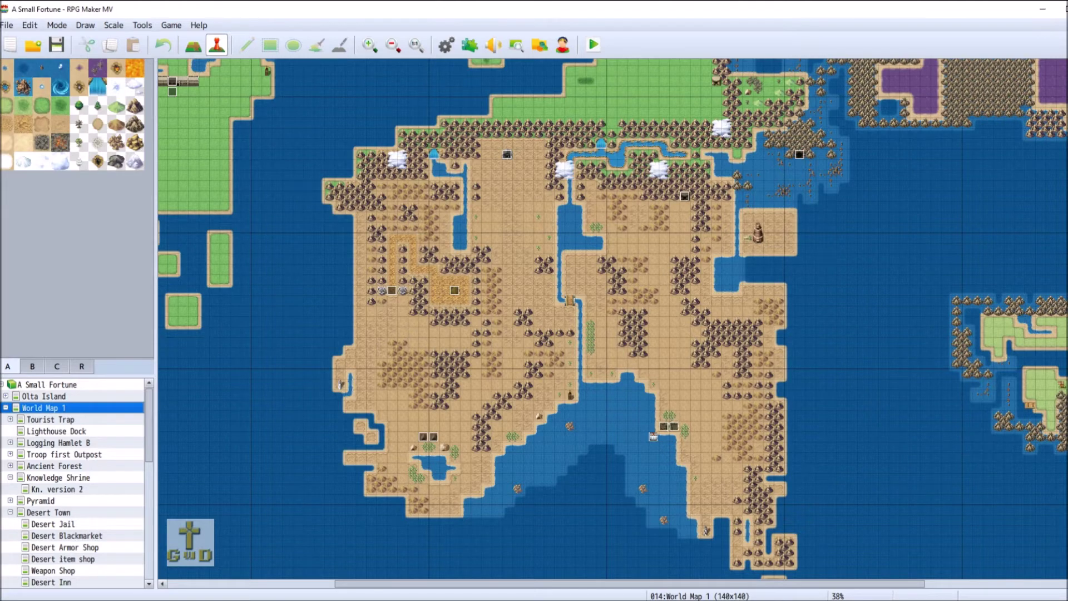
{"action": "scroll", "coordinate": [867, 143], "scroll_direction": "up", "scroll_amount": 3}
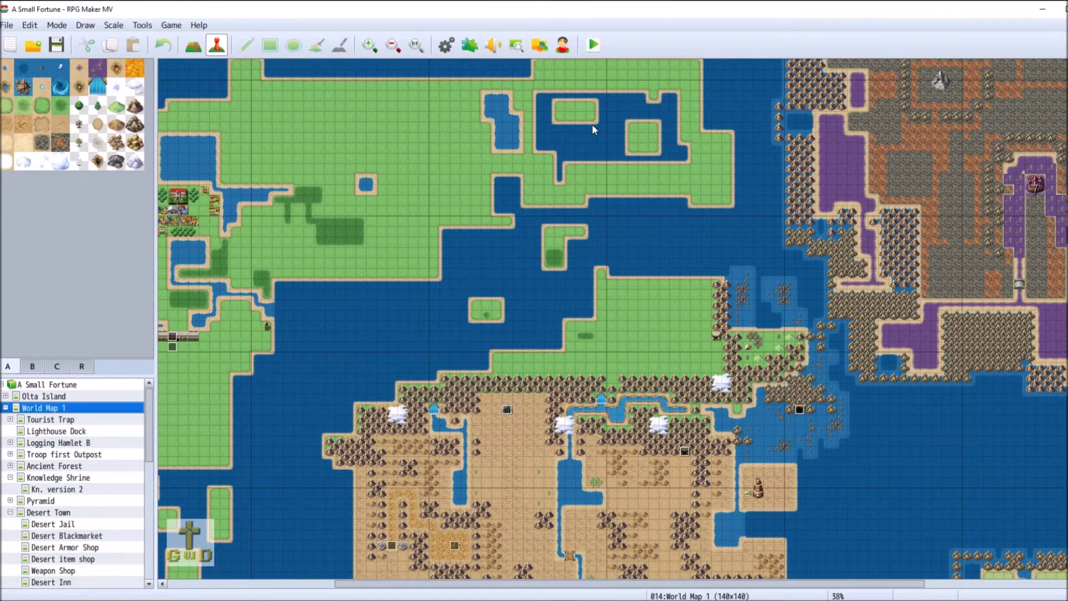
{"action": "scroll", "coordinate": [612, 319], "scroll_direction": "up", "scroll_amount": 3}
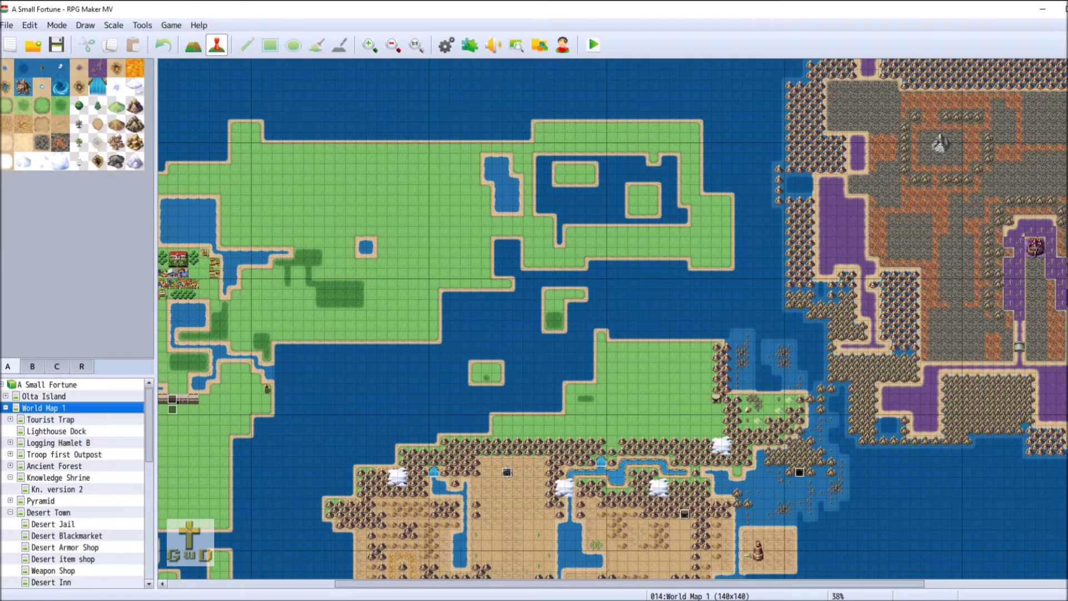
{"action": "scroll", "coordinate": [613, 319], "scroll_direction": "down", "scroll_amount": 6}
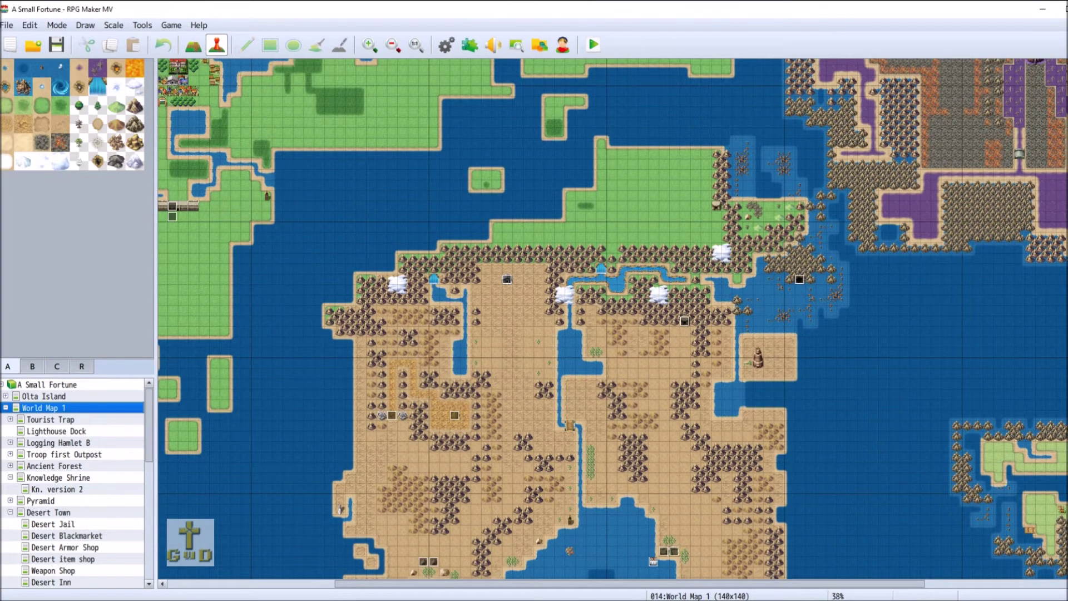
{"action": "scroll", "coordinate": [474, 449], "scroll_direction": "down", "scroll_amount": 3}
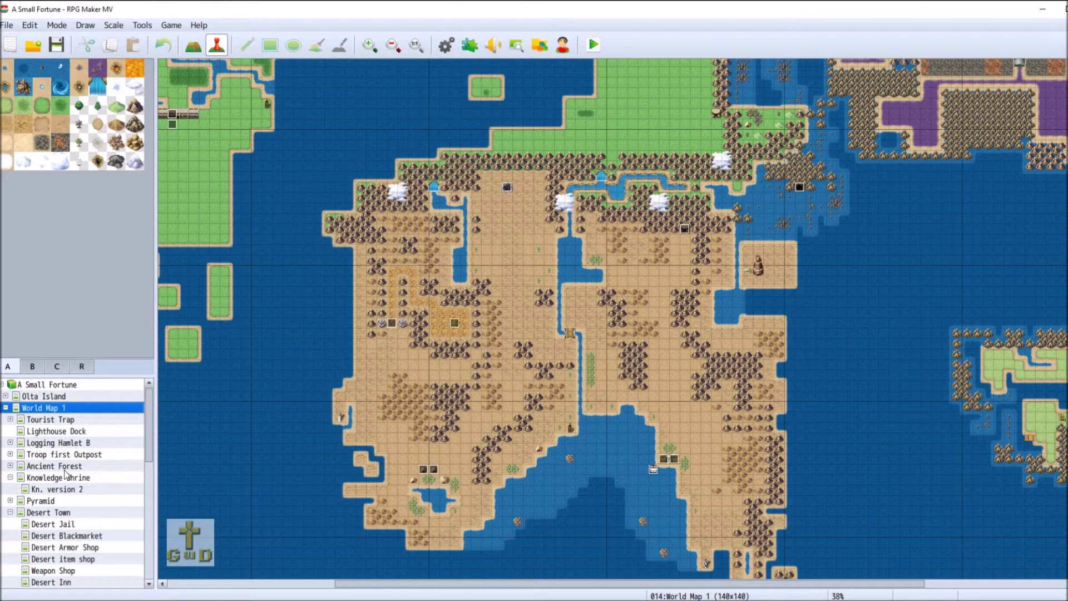
Reopen the Knowledge Statue event on the Government Center map and show its page 2.
{"action": "left_click_drag", "start_coordinate": [147, 456], "coordinate": [147, 497]}
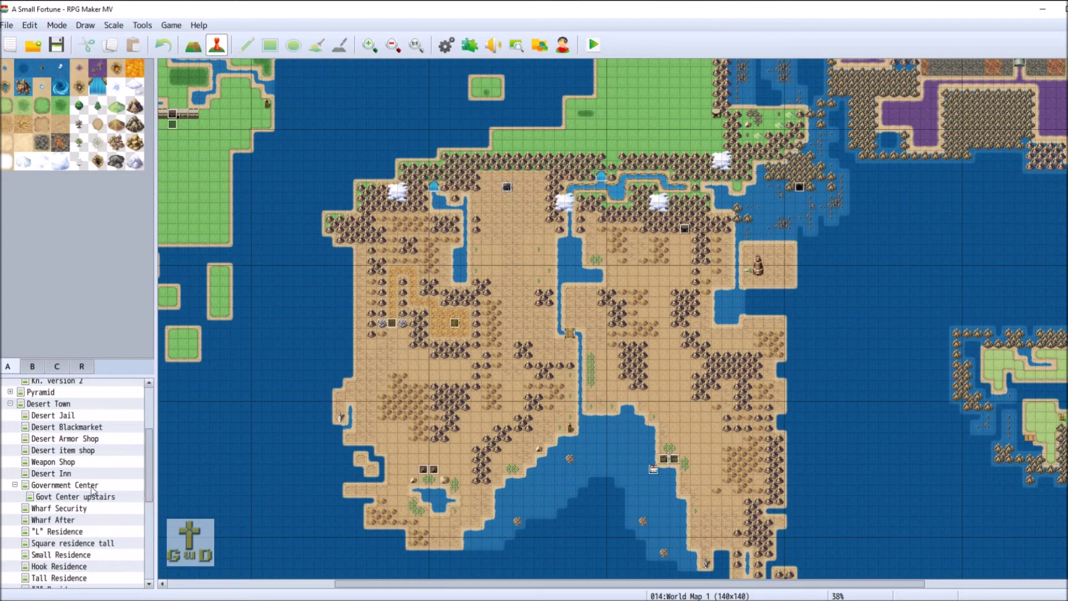
{"action": "left_click", "coordinate": [97, 486]}
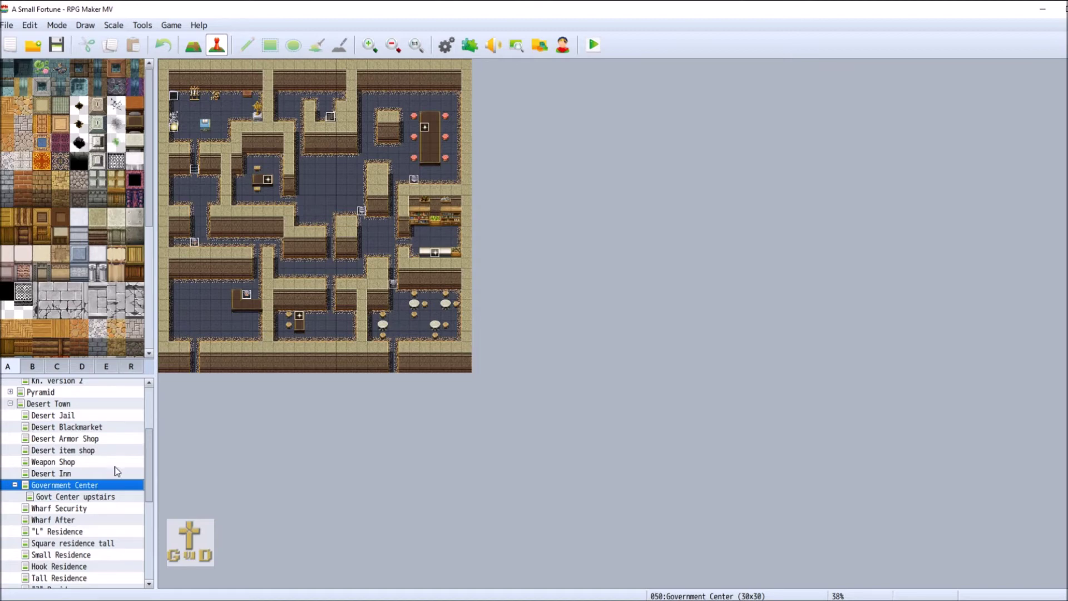
{"action": "left_click", "coordinate": [174, 127]}
{"action": "right_click", "coordinate": [175, 127]}
{"action": "left_click", "coordinate": [187, 135]}
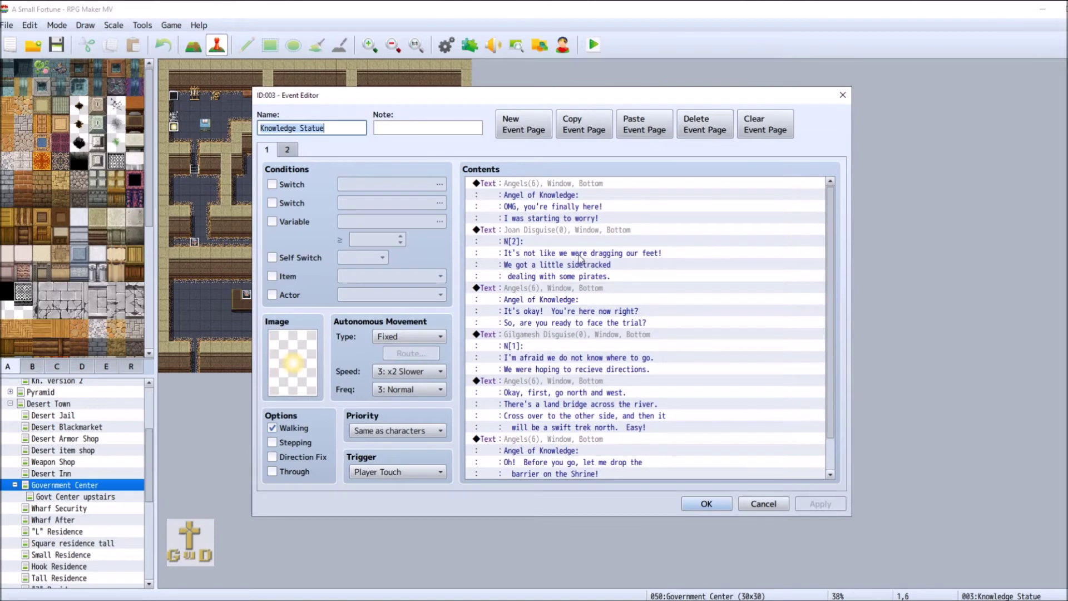
{"action": "left_click", "coordinate": [287, 152]}
Add a dark-haired Angels face message starting "Well then, you're in luck!" about friendly Orcs to the Southwest whom the baddies reached first.
{"action": "double_click", "coordinate": [529, 288]}
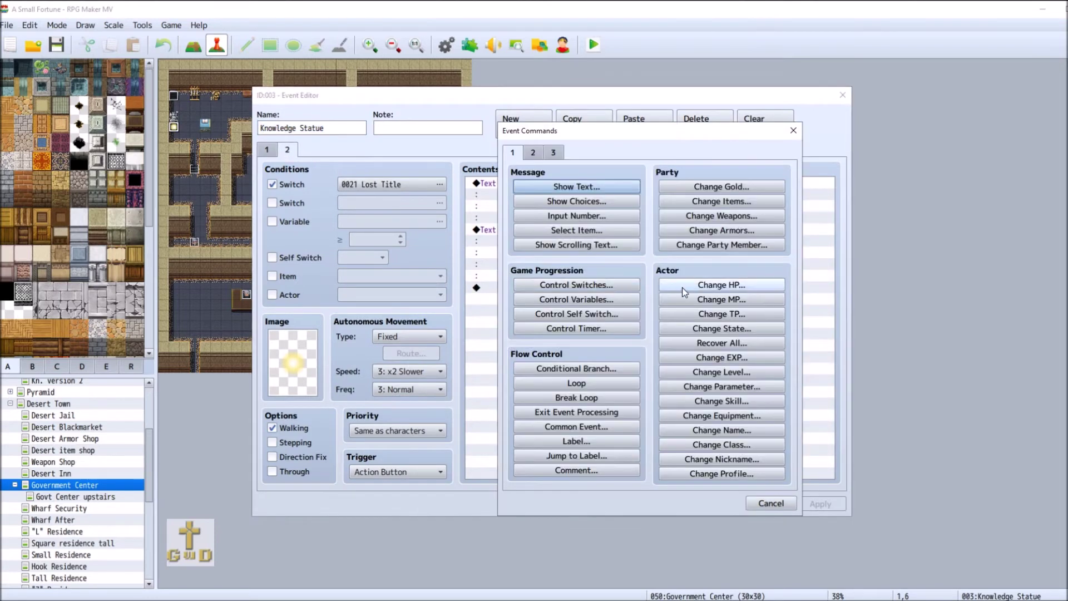
{"action": "left_click", "coordinate": [578, 186]}
{"action": "double_click", "coordinate": [542, 288]}
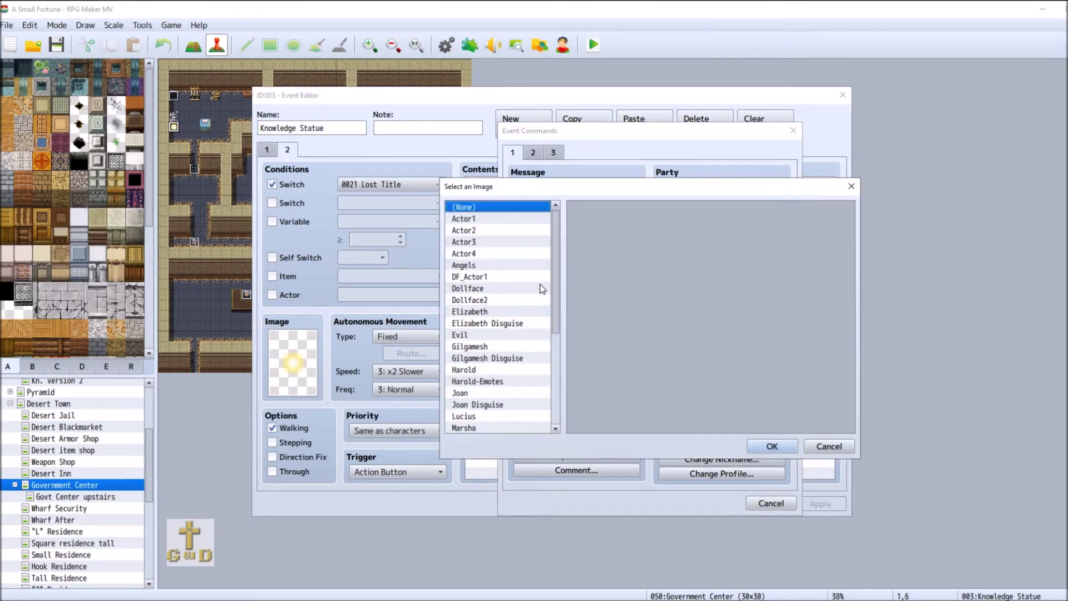
{"action": "left_click", "coordinate": [522, 256]}
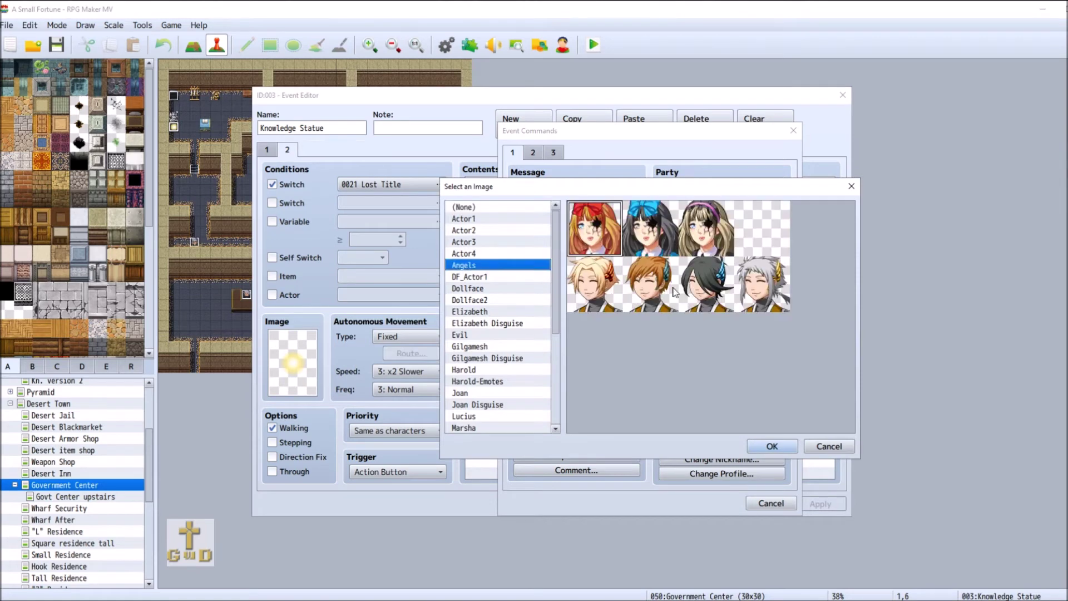
{"action": "double_click", "coordinate": [675, 292]}
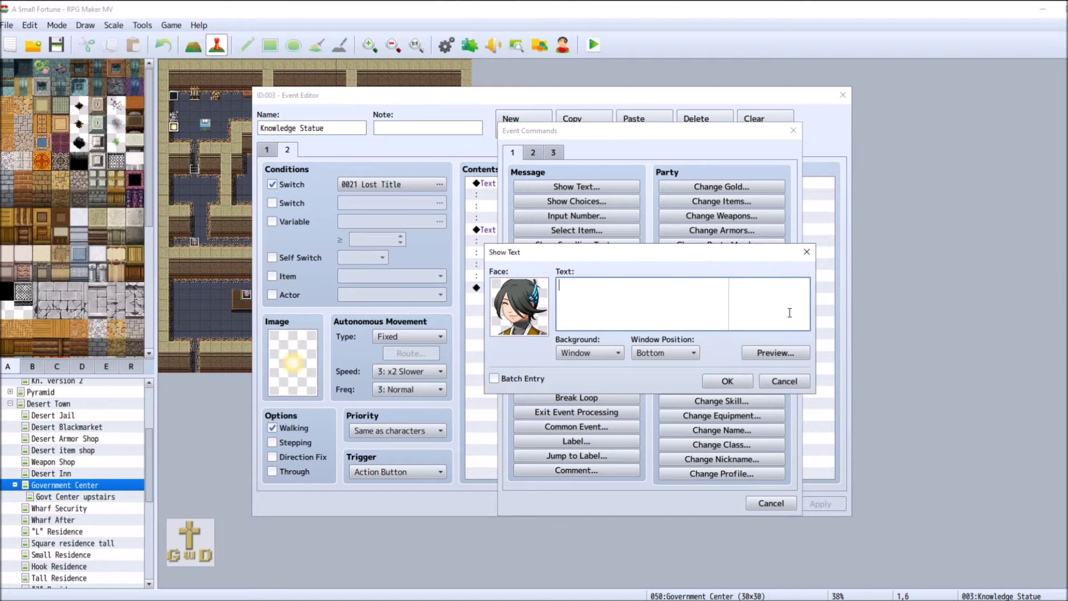
{"action": "left_click", "coordinate": [753, 352]}
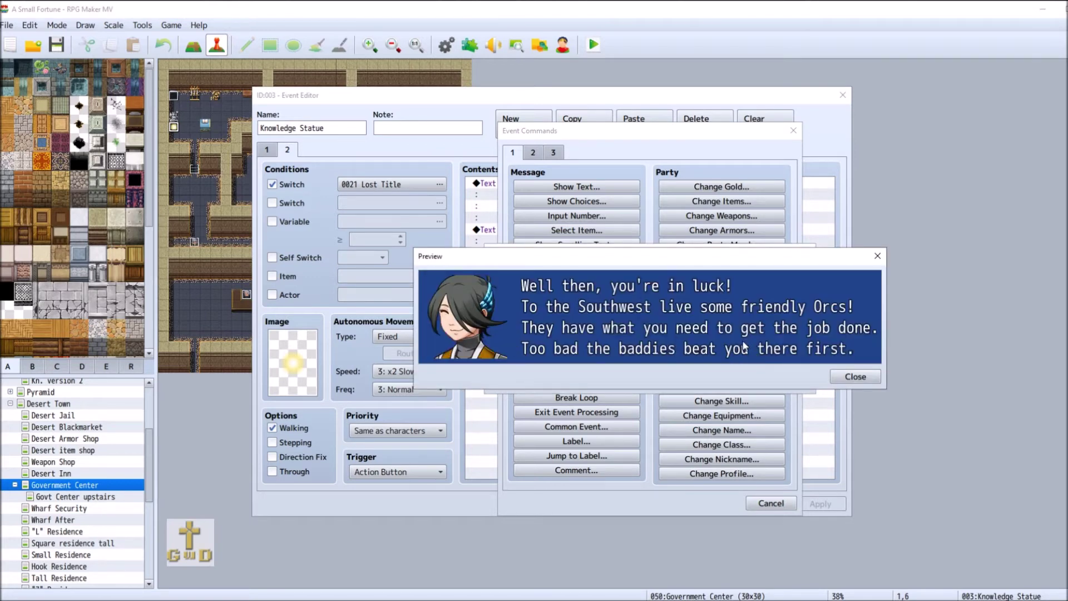
{"action": "left_click", "coordinate": [864, 376]}
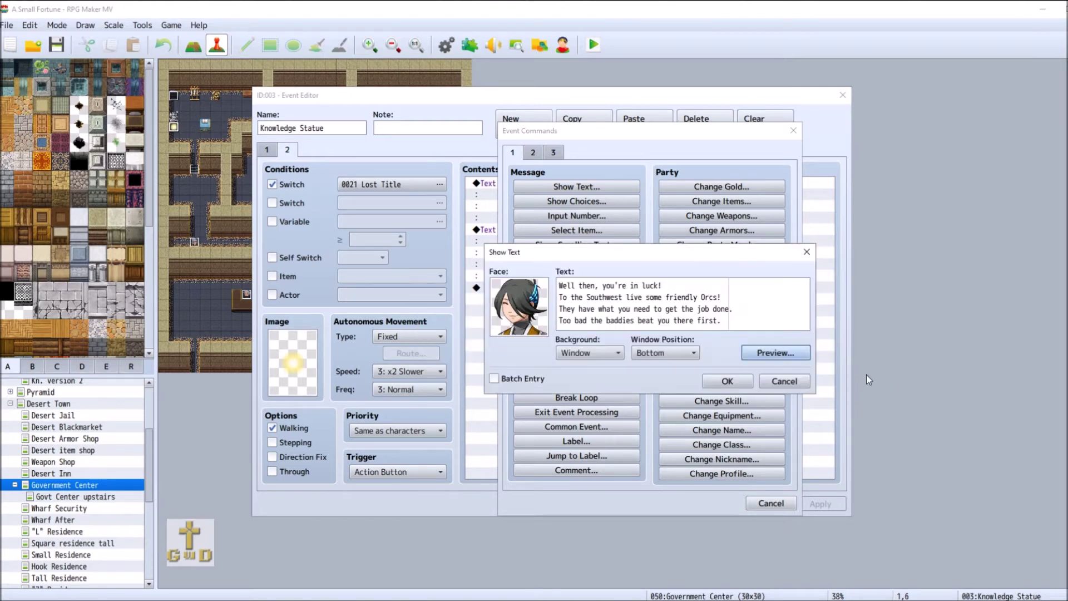
{"action": "left_click", "coordinate": [727, 380]}
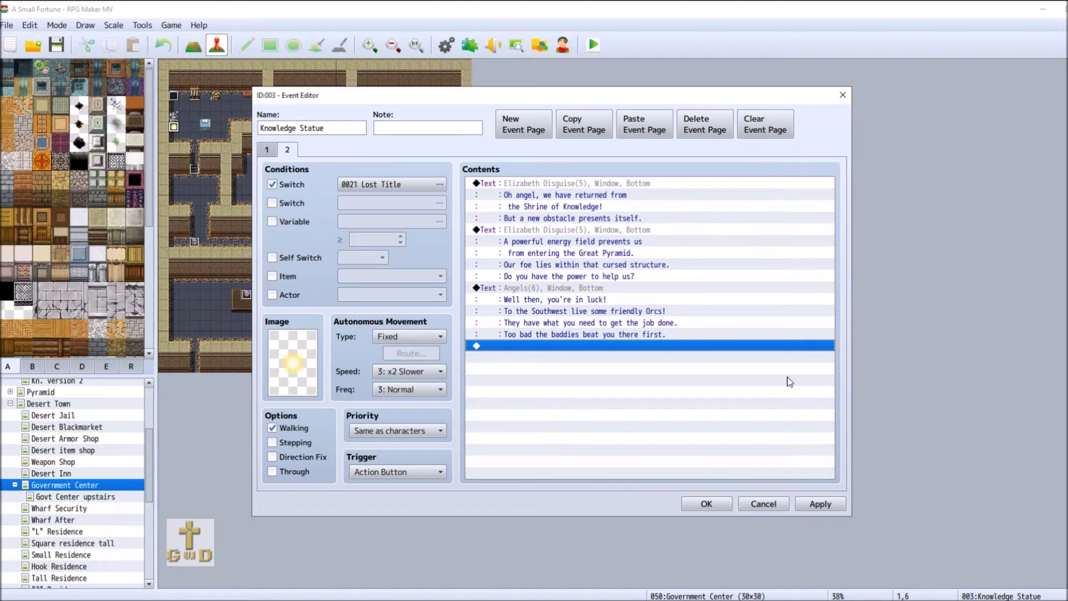
Add a Joan Disguise message below the angel's reply: "What!?" and "Friendly Orcs? Now I've heard everything.".
{"action": "double_click", "coordinate": [532, 343]}
{"action": "left_click", "coordinate": [611, 189]}
{"action": "double_click", "coordinate": [497, 328]}
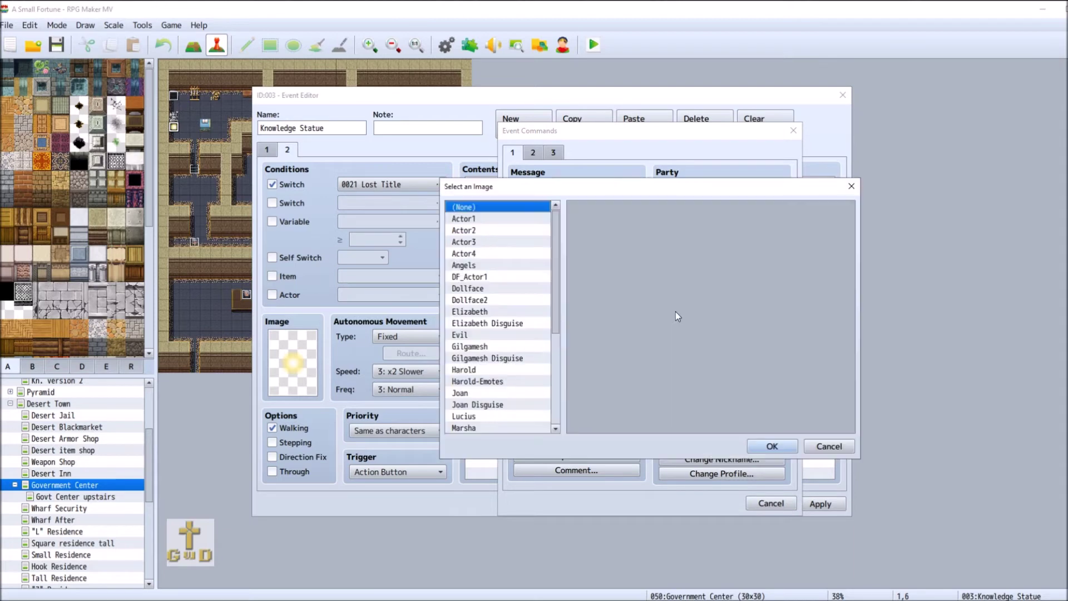
{"action": "mouse_move", "coordinate": [558, 295]}
{"action": "left_mouse_down"}
{"action": "mouse_move", "coordinate": [566, 372]}
{"action": "mouse_move", "coordinate": [565, 297]}
{"action": "left_mouse_up"}
{"action": "scroll", "coordinate": [534, 334], "scroll_direction": "down", "scroll_amount": 1}
{"action": "left_click", "coordinate": [503, 364]}
{"action": "double_click", "coordinate": [592, 225]}
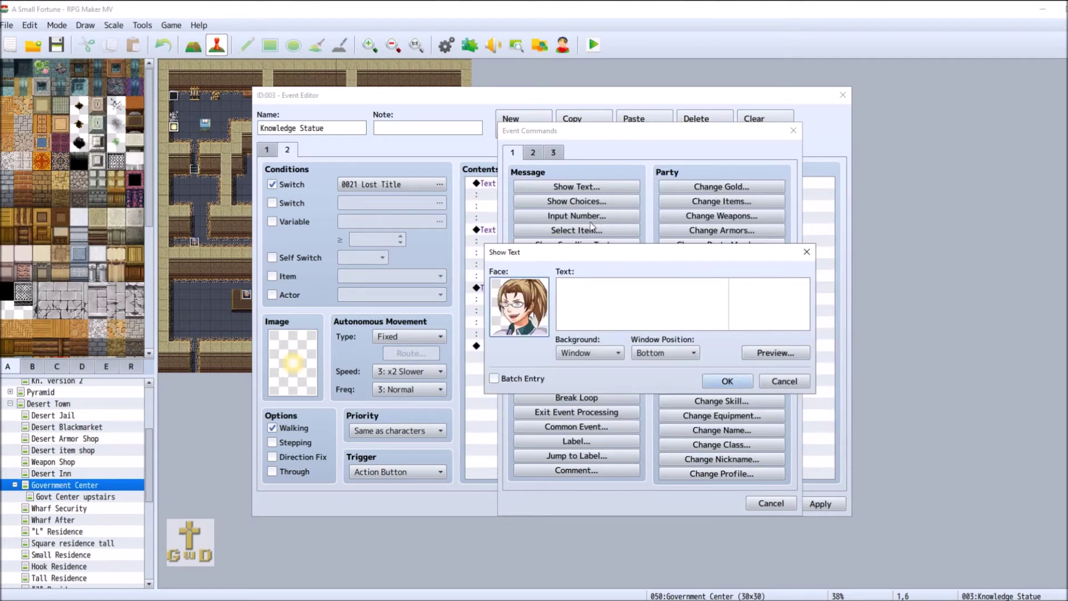
{"action": "type", "text": "What!? Friendly Orcs?  Now I've heard everything."}
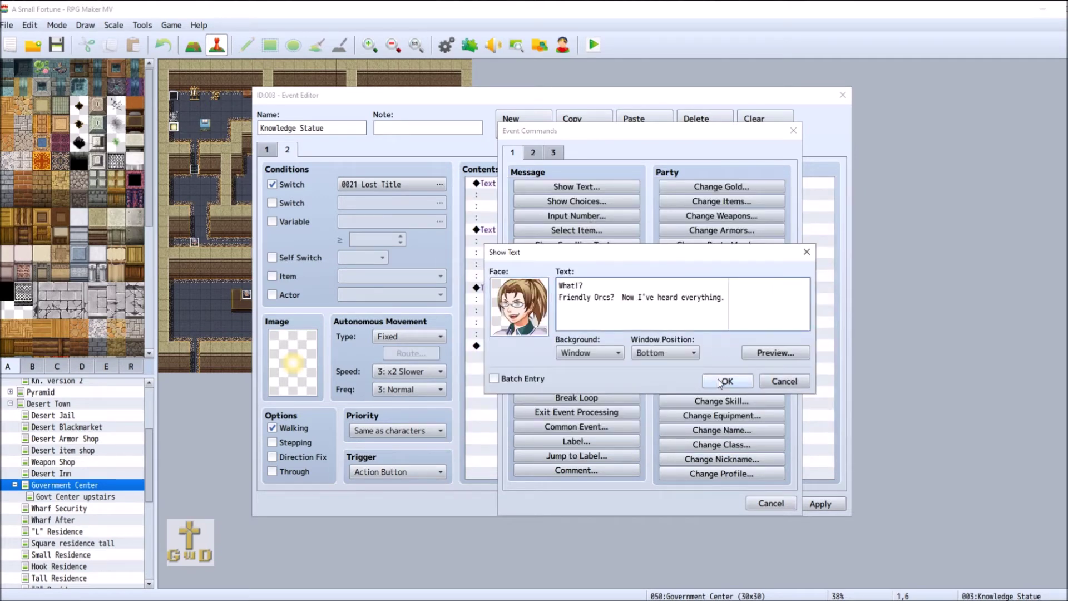
{"action": "left_click", "coordinate": [721, 381]}
Add a Solomon disguise message at the end of the dialogue: "What is the thing they have?" and "Can you describe it better for us?".
{"action": "left_click", "coordinate": [523, 381]}
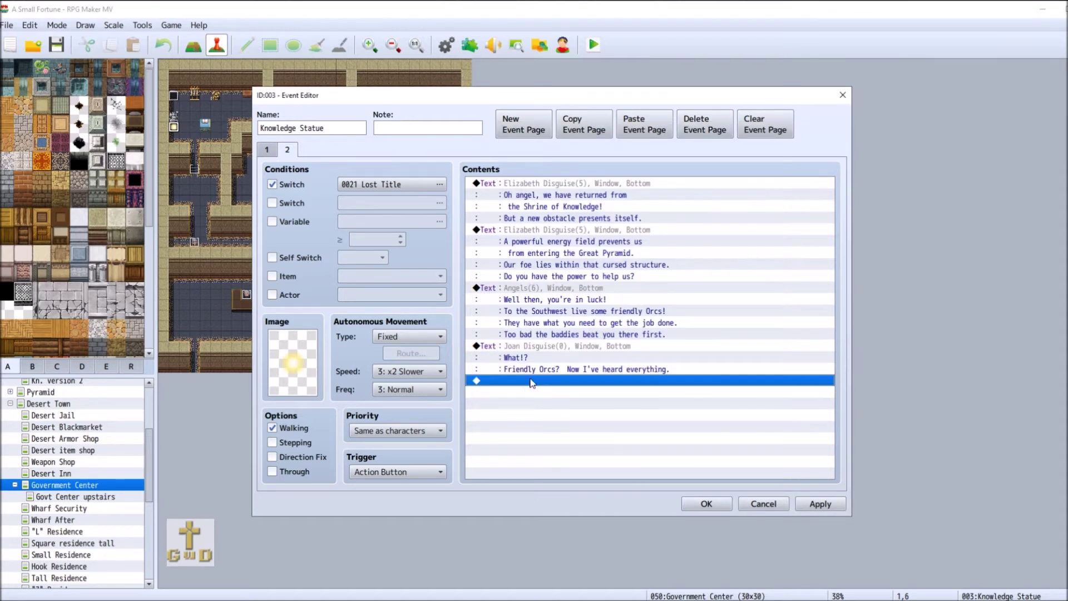
{"action": "double_click", "coordinate": [531, 382]}
{"action": "left_click", "coordinate": [594, 184]}
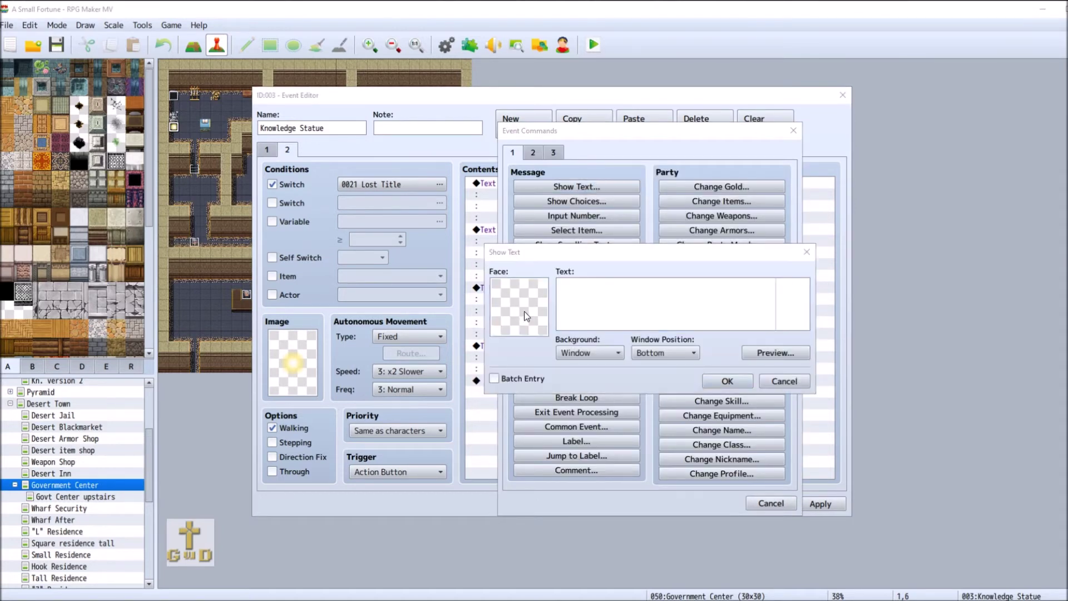
{"action": "double_click", "coordinate": [524, 311]}
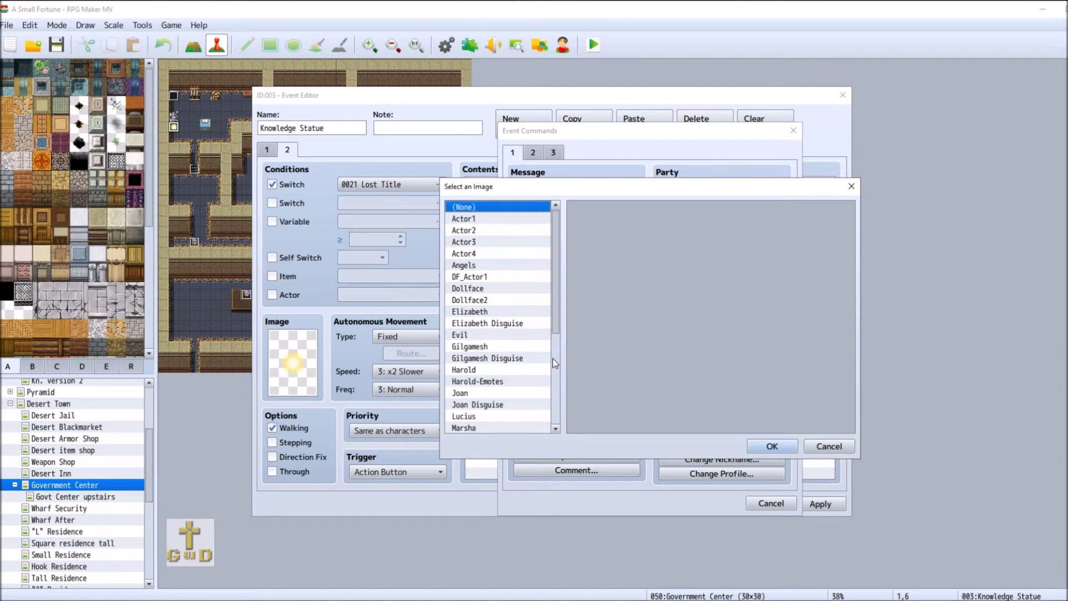
{"action": "scroll", "coordinate": [553, 367], "scroll_direction": "down", "scroll_amount": 5}
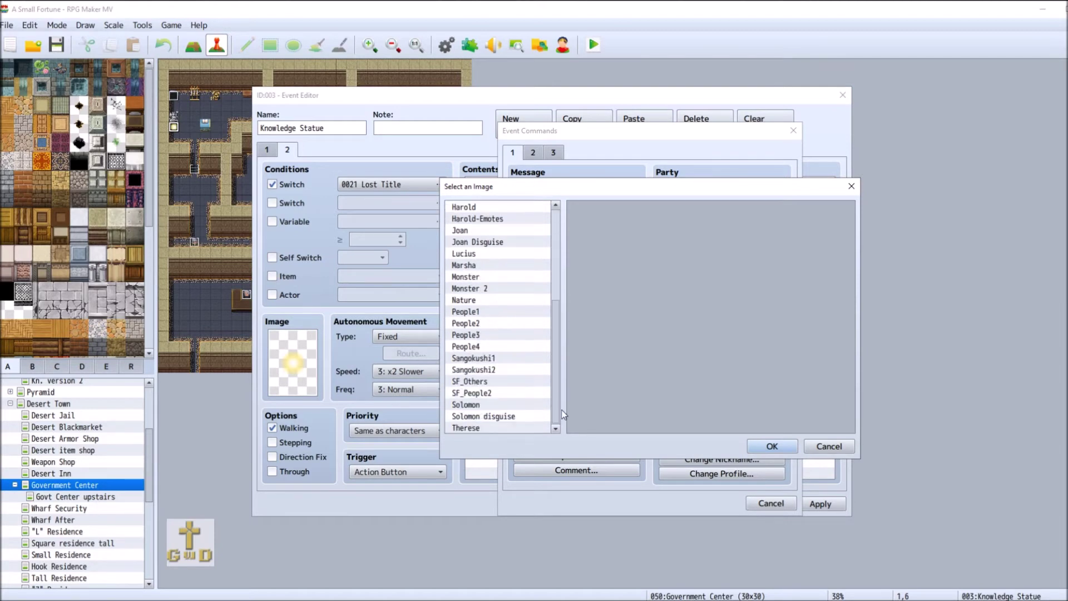
{"action": "left_click", "coordinate": [508, 416]}
{"action": "double_click", "coordinate": [665, 306]}
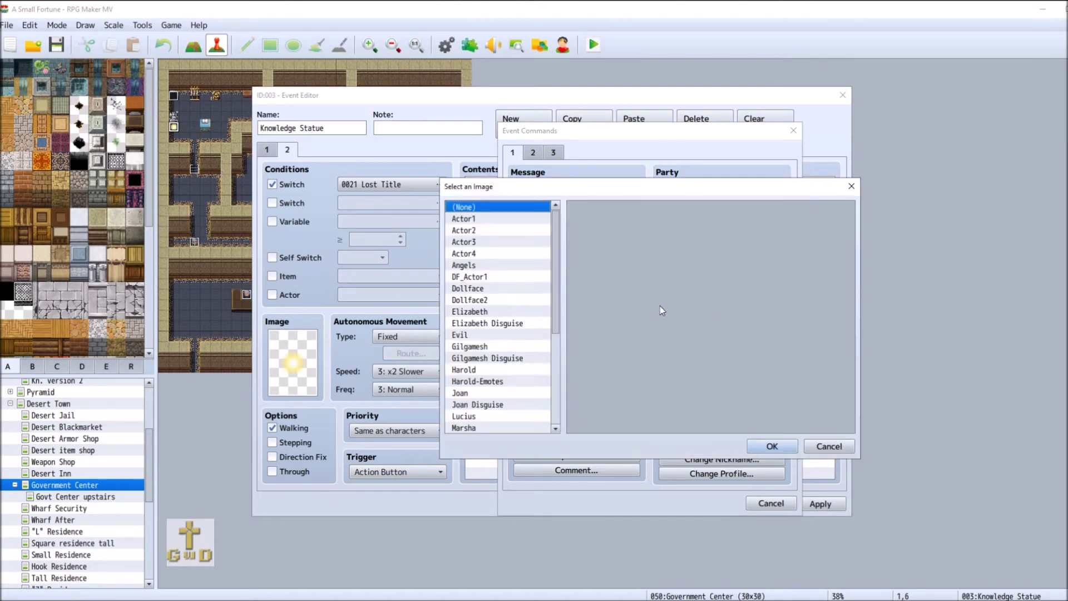
Start a Gilgamesh Disguise message before Solomon's line with "Hardly the point my love." and preview it.
{"action": "left_click", "coordinate": [501, 357]}
{"action": "double_click", "coordinate": [533, 357]}
{"action": "left_click", "coordinate": [628, 316]}
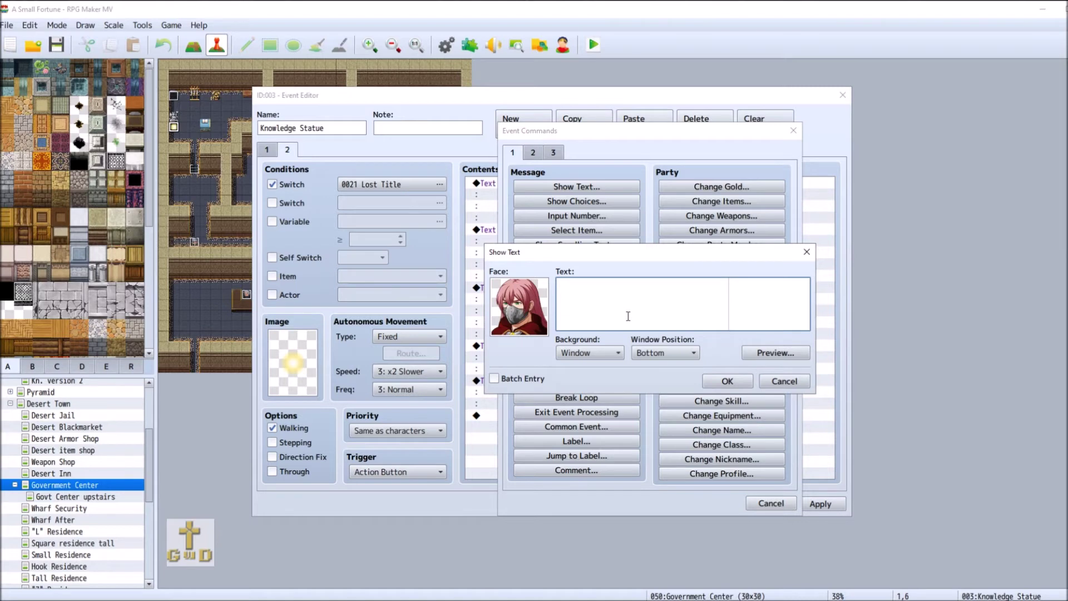
{"action": "type", "text": "Hardly the point my love."}
{"action": "left_click", "coordinate": [778, 353]}
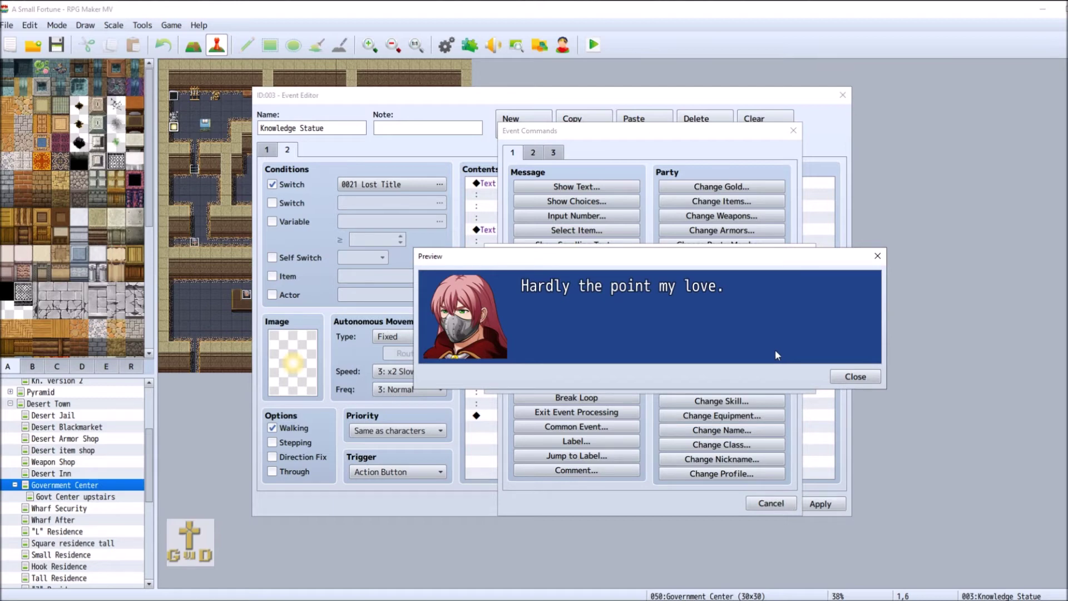
{"action": "left_click", "coordinate": [863, 375]}
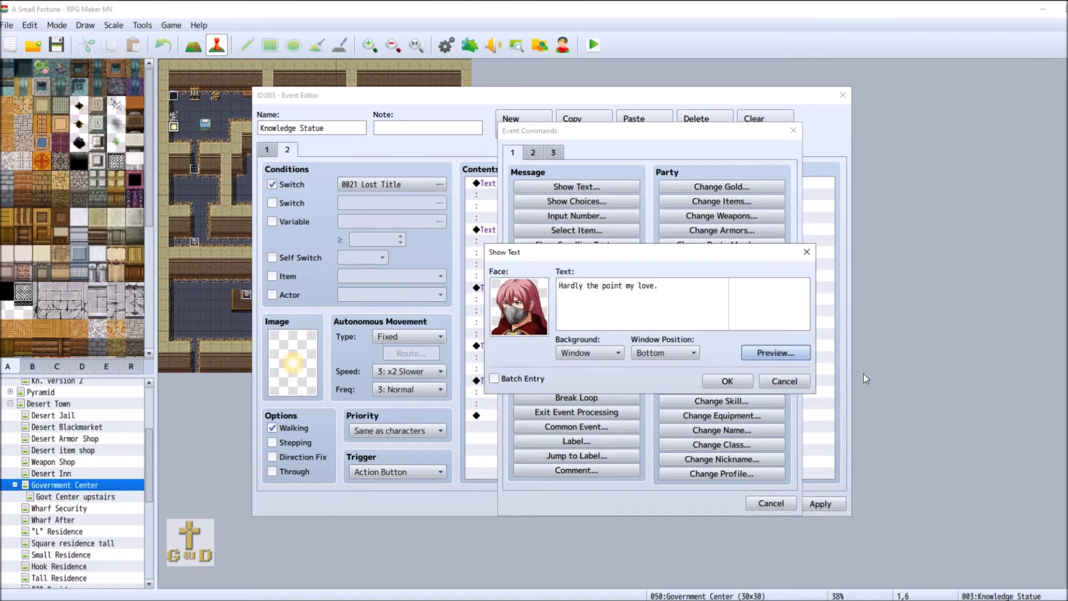
Complete Gilgamesh's message with "Our enemies possess something we need in order to continue the mission. Are they aware of its importance to us?".
{"action": "left_click", "coordinate": [693, 284]}
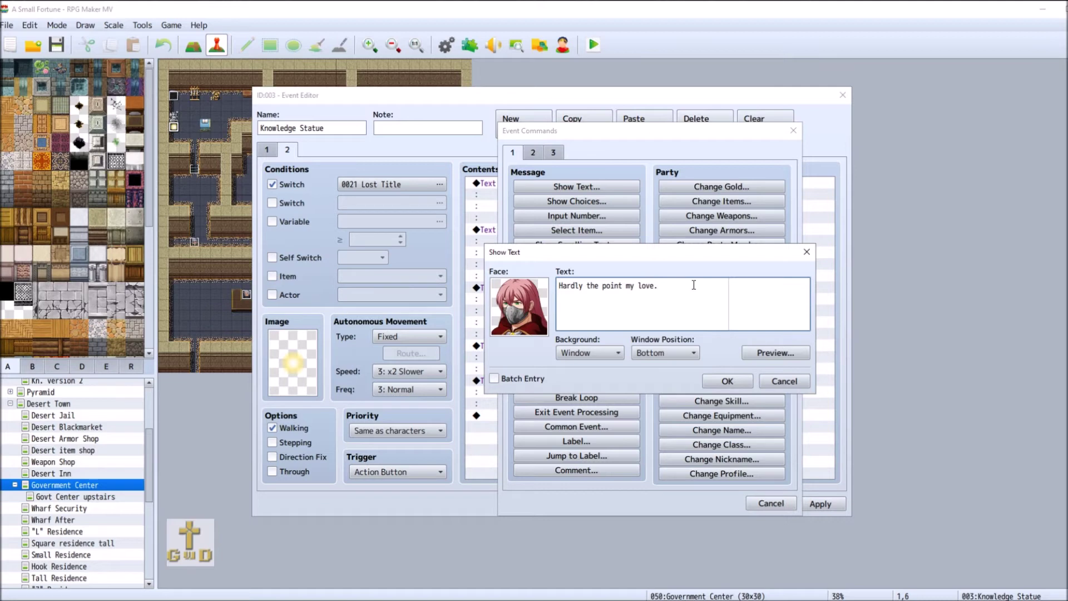
{"action": "key", "text": "Return"}
{"action": "type", "text": "Our enemies possess something we need"}
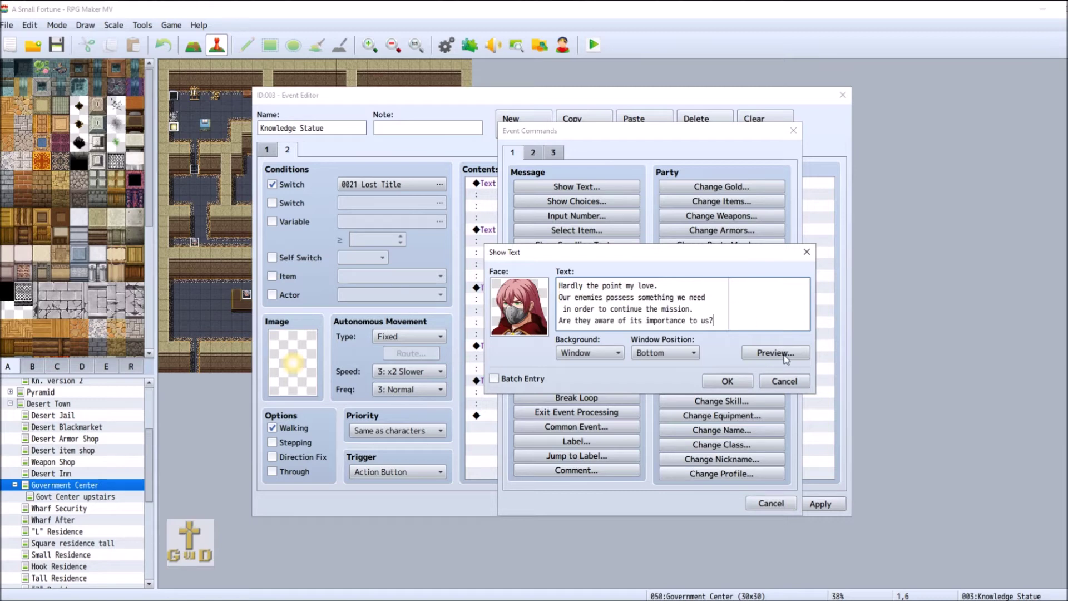
{"action": "left_click", "coordinate": [775, 353]}
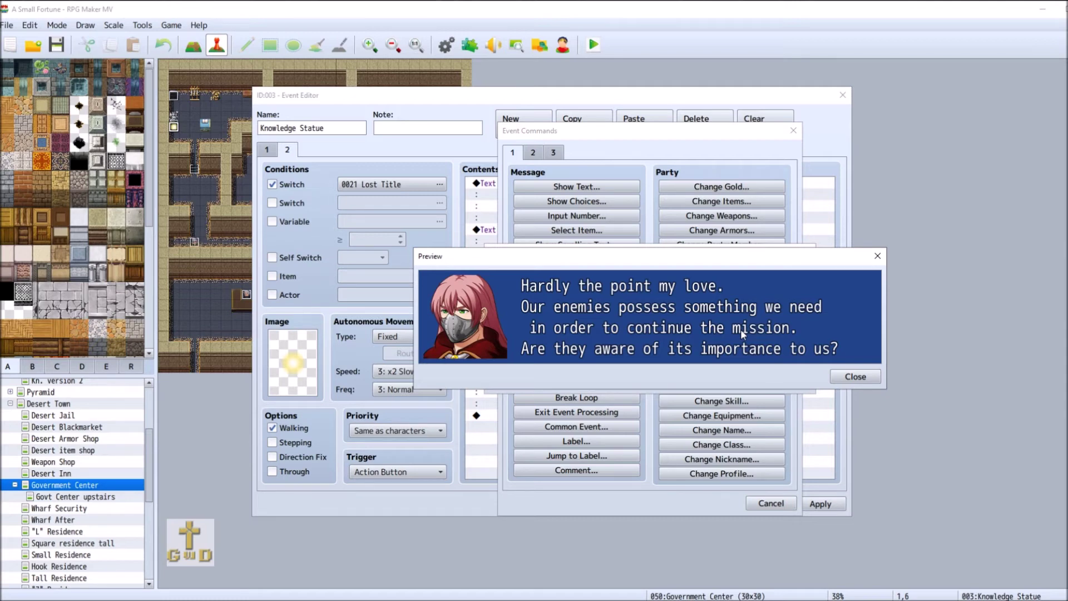
{"action": "left_click", "coordinate": [876, 374]}
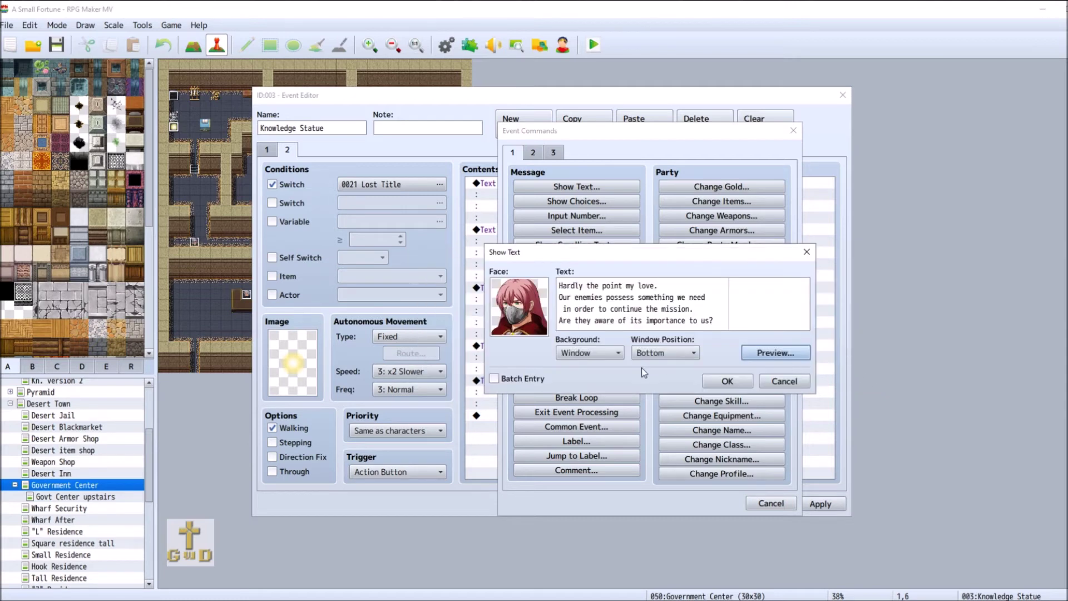
{"action": "left_click", "coordinate": [727, 381]}
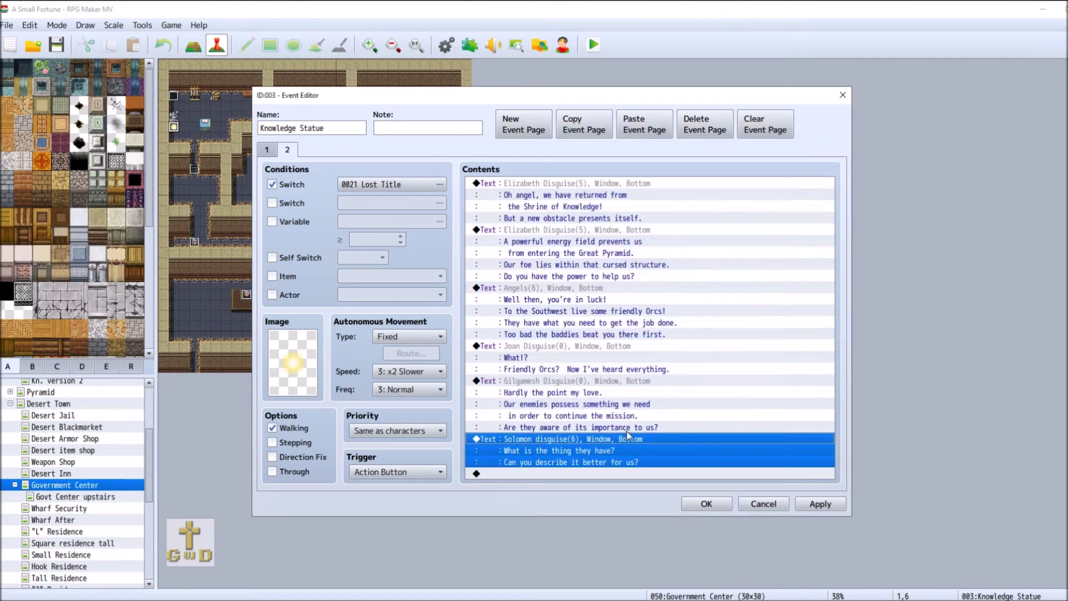
Edit the Solomon disguise message and insert "Indeed. Also..." as its first line.
{"action": "key", "text": "Insert"}
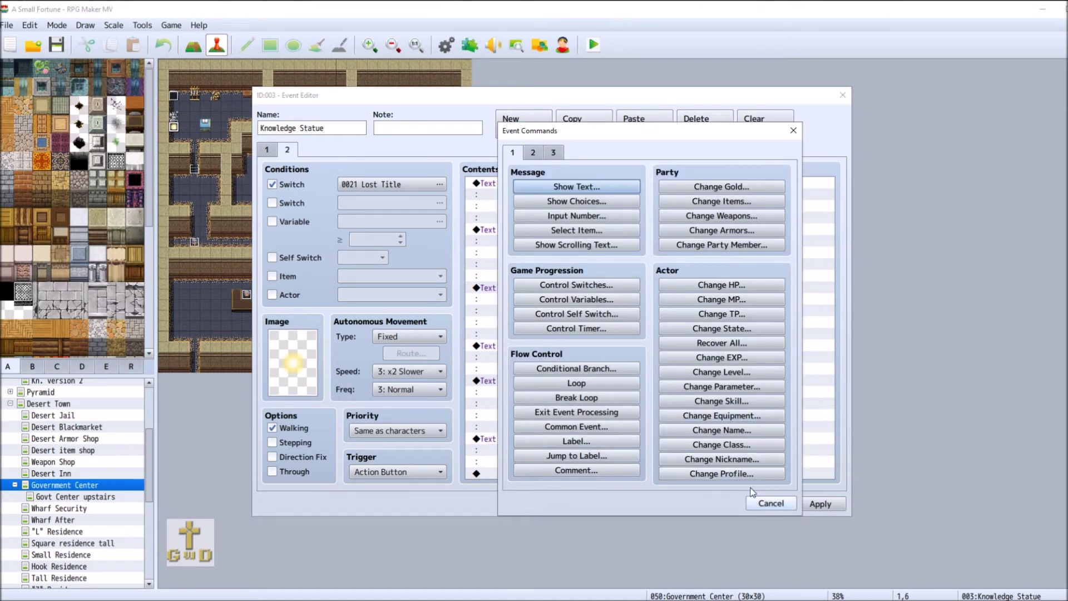
{"action": "left_click", "coordinate": [769, 503]}
{"action": "right_click", "coordinate": [634, 439]}
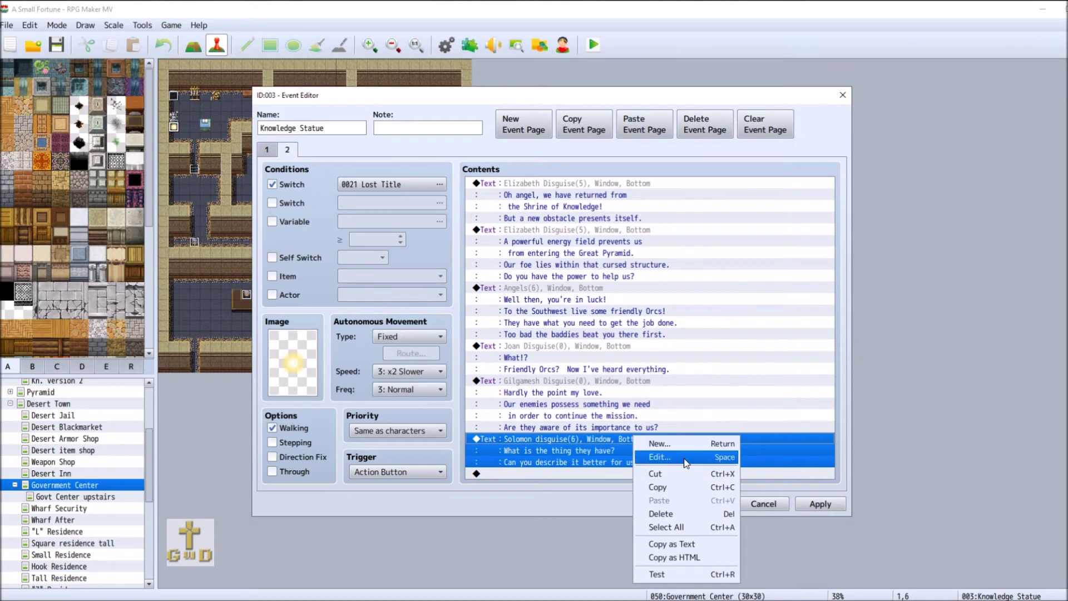
{"action": "left_click", "coordinate": [651, 456]}
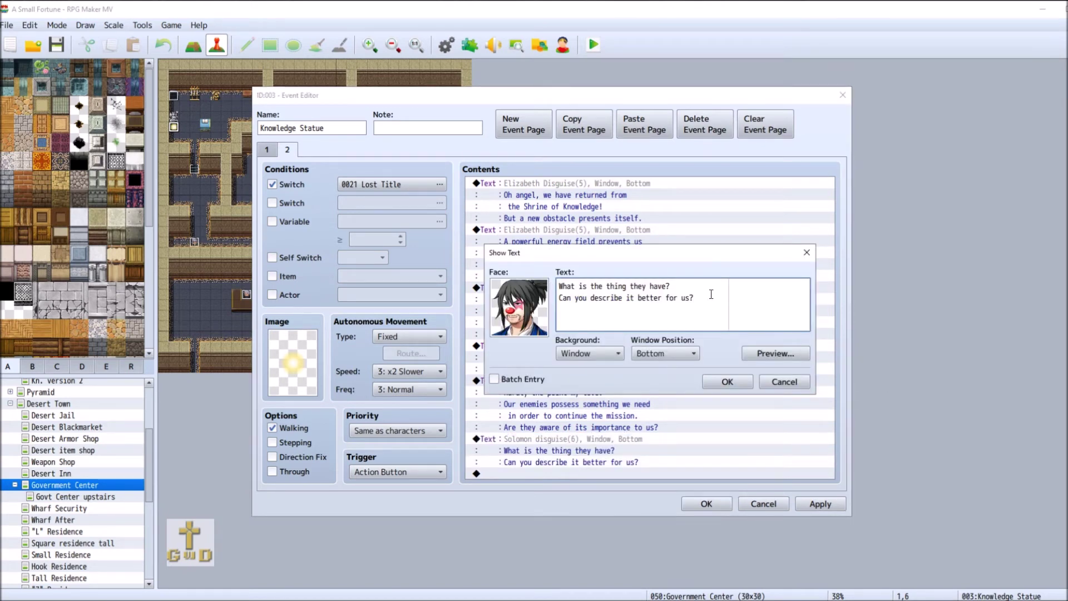
{"action": "key", "text": "Return"}
{"action": "key", "text": "Up"}
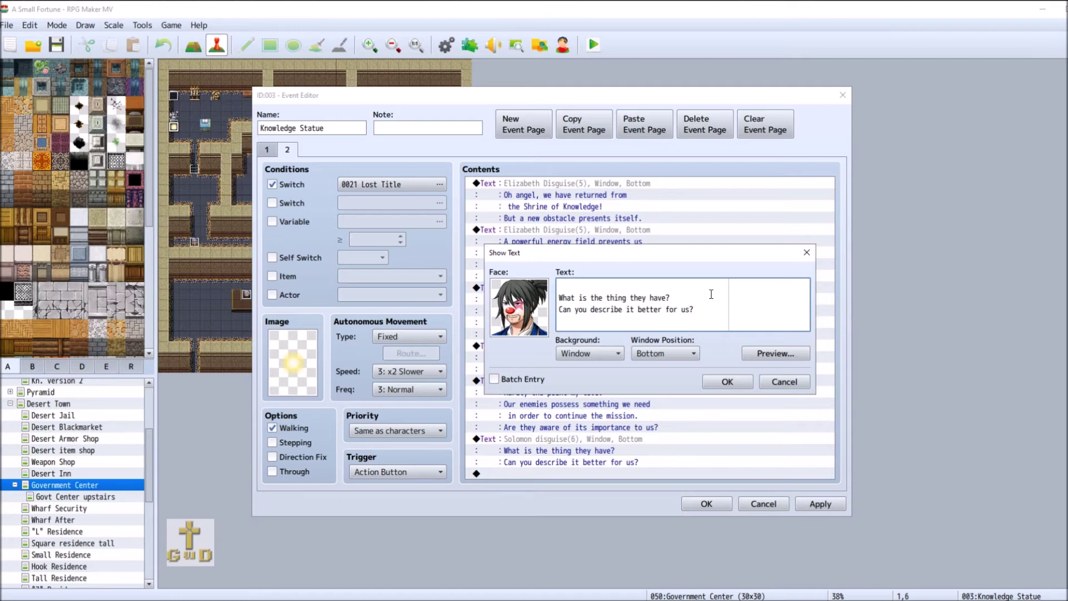
{"action": "type", "text": "Indeed"}
{"action": "type", "text": ".  Also..."}
Reword the second line of Solomon's message to "What is this thing they have that we need?".
{"action": "left_click", "coordinate": [603, 298]}
{"action": "key", "text": "BackSpace"}
{"action": "type", "text": "is"}
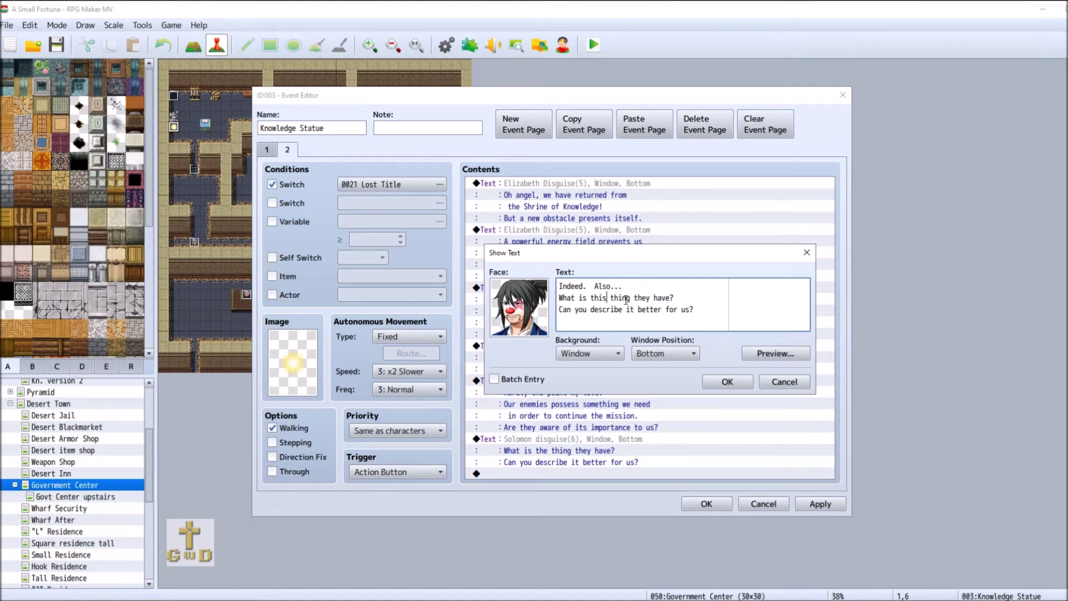
{"action": "left_click", "coordinate": [672, 297]}
{"action": "type", "text": "that we need"}
Reword Solomon's last line to "Can you describe it more detail please?" and save and close the Knowledge Statue event.
{"action": "left_click_drag", "start_coordinate": [639, 310], "coordinate": [663, 310]}
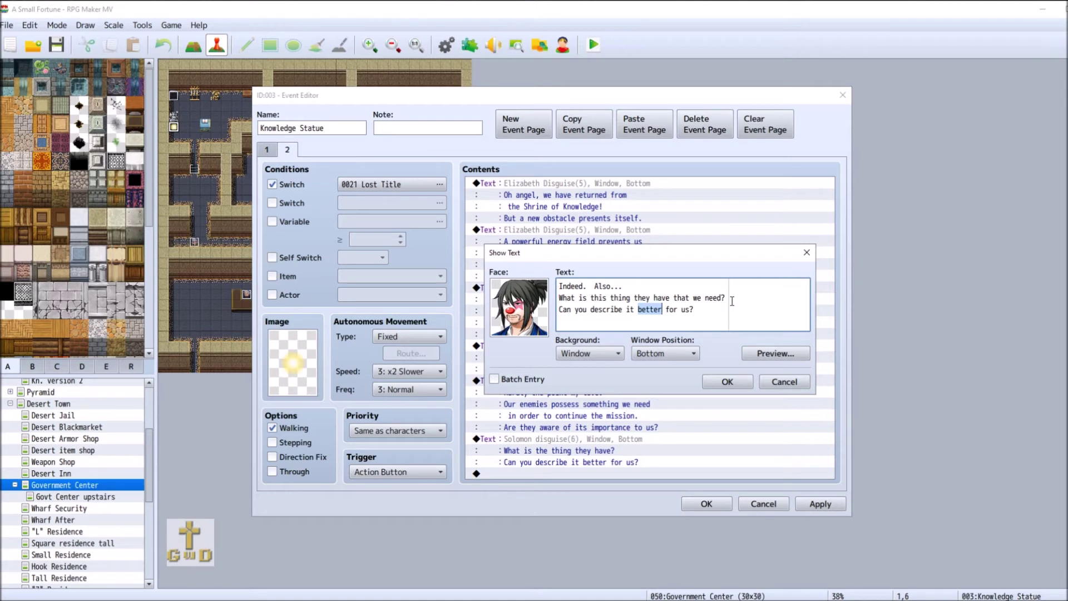
{"action": "type", "text": "more detail"}
{"action": "left_click_drag", "start_coordinate": [685, 310], "coordinate": [711, 311]}
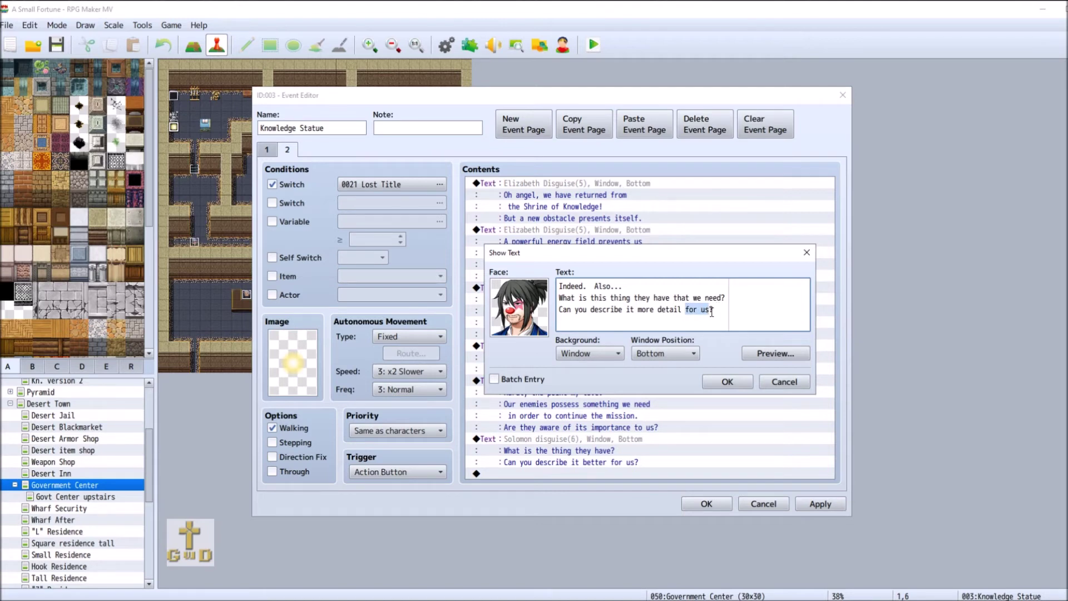
{"action": "type", "text": "please"}
{"action": "left_click", "coordinate": [724, 381]}
{"action": "left_click", "coordinate": [827, 502]}
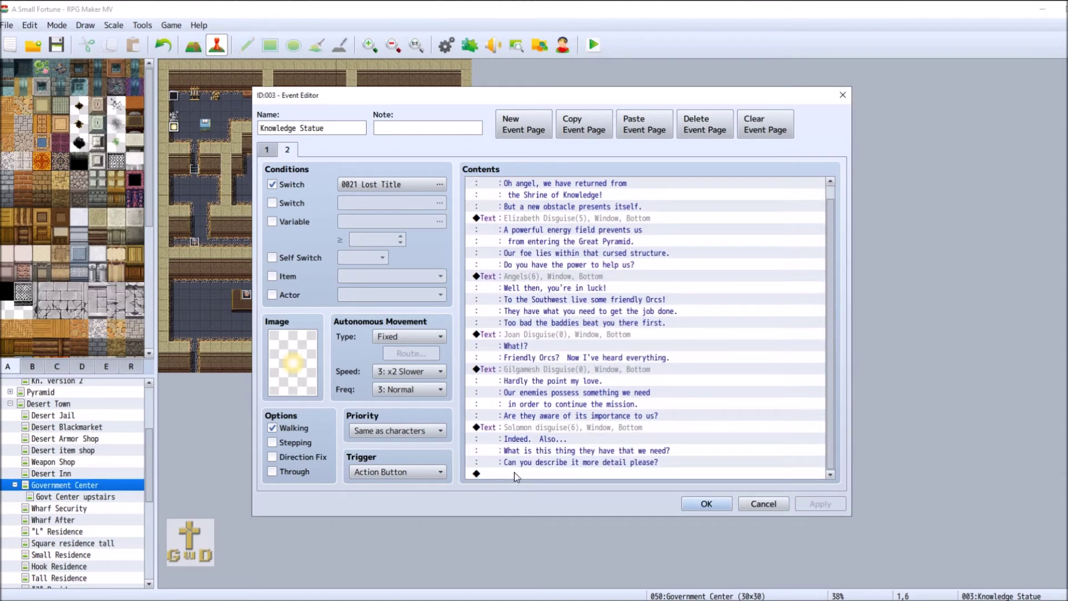
{"action": "left_click", "coordinate": [691, 504]}
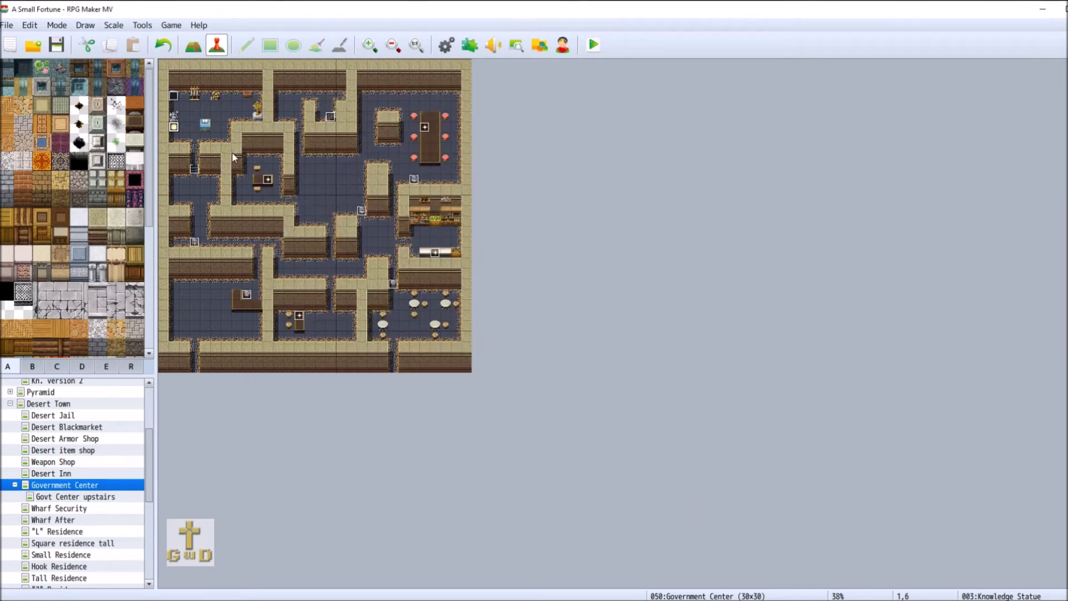
Assign the horn-shaped icon 203 to the empty item slot 0025 in the database.
{"action": "left_click", "coordinate": [446, 44]}
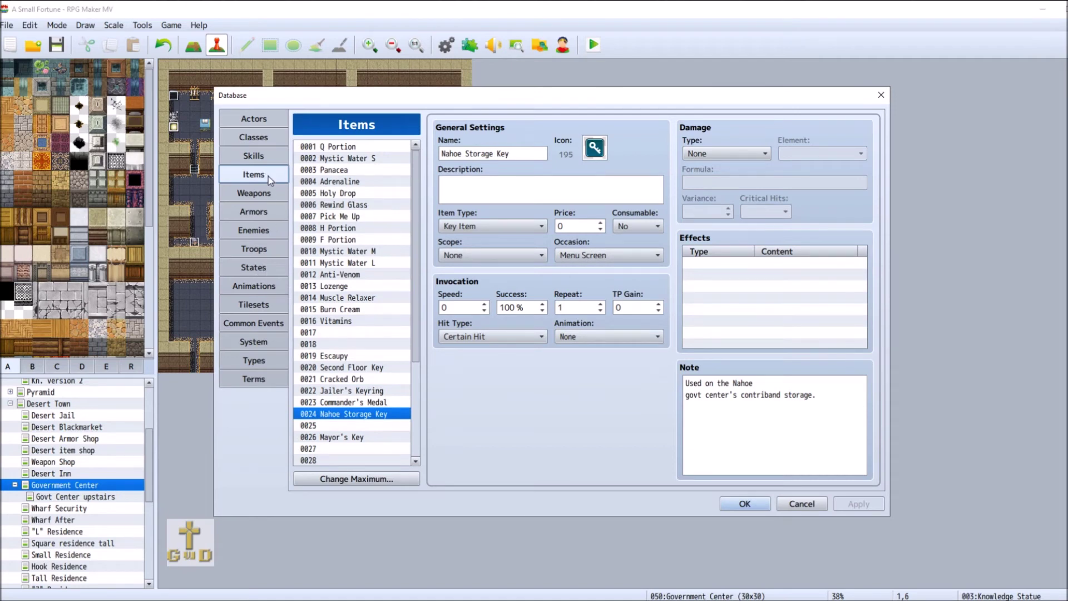
{"action": "left_click", "coordinate": [389, 423]}
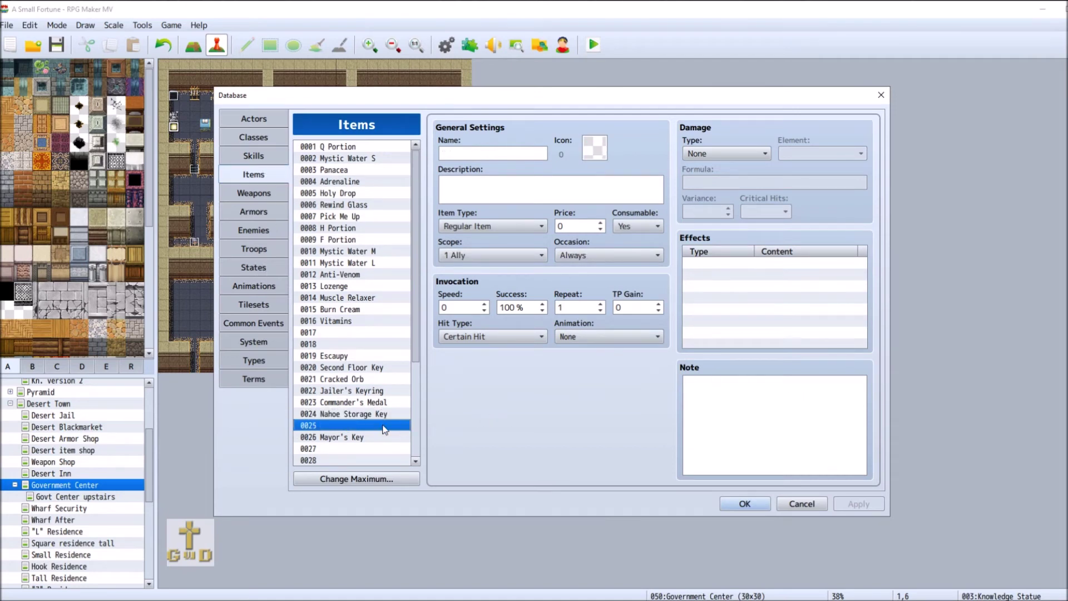
{"action": "left_click", "coordinate": [594, 148]}
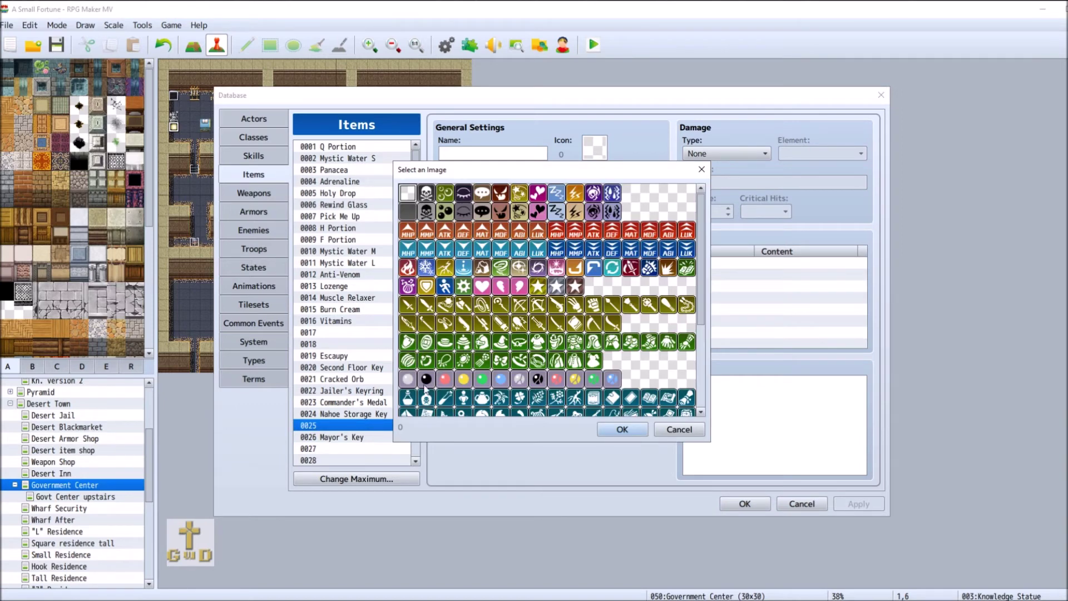
{"action": "scroll", "coordinate": [490, 381], "scroll_direction": "down", "scroll_amount": 3}
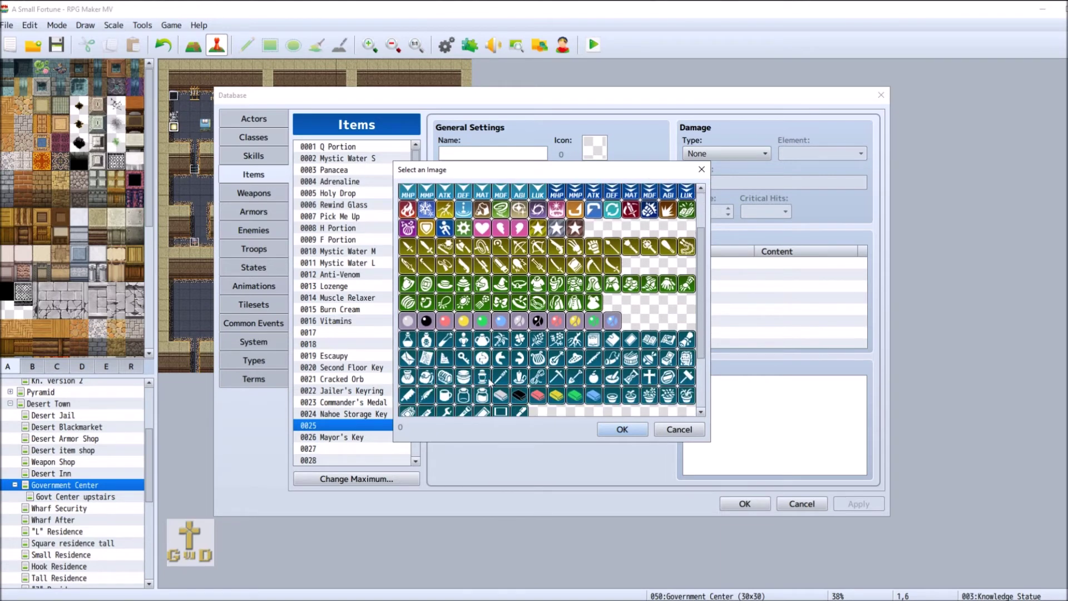
{"action": "scroll", "coordinate": [489, 381], "scroll_direction": "down", "scroll_amount": 1}
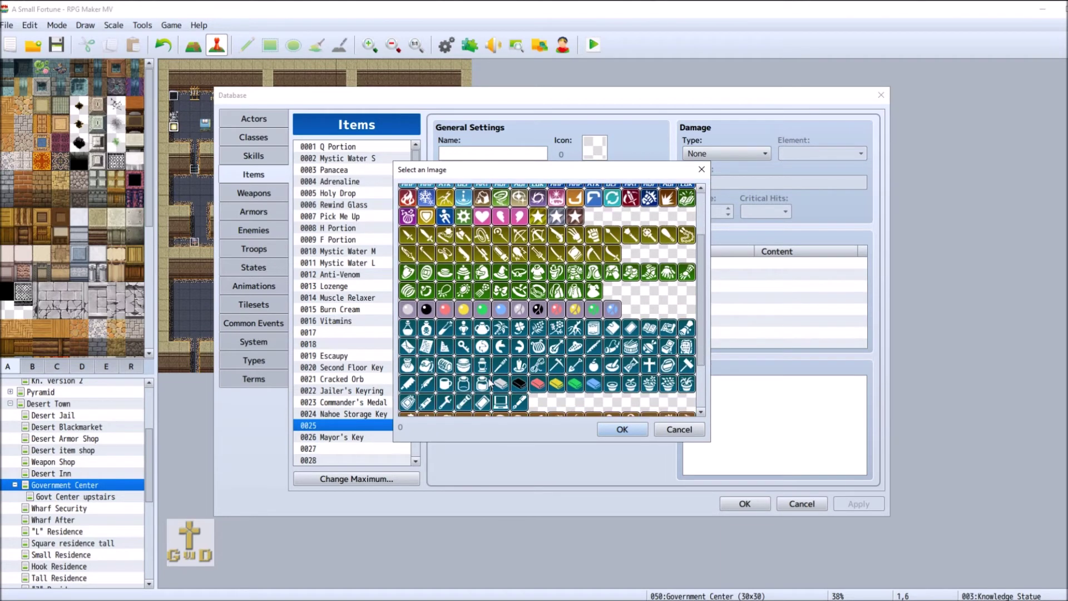
{"action": "scroll", "coordinate": [489, 382], "scroll_direction": "down", "scroll_amount": 2}
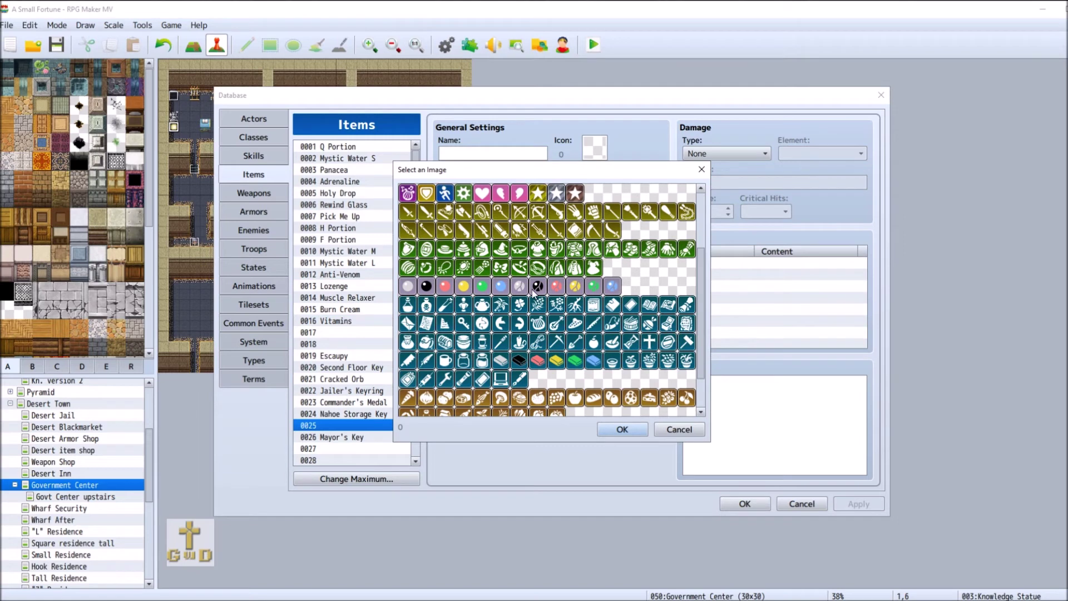
{"action": "scroll", "coordinate": [516, 393], "scroll_direction": "down", "scroll_amount": 3}
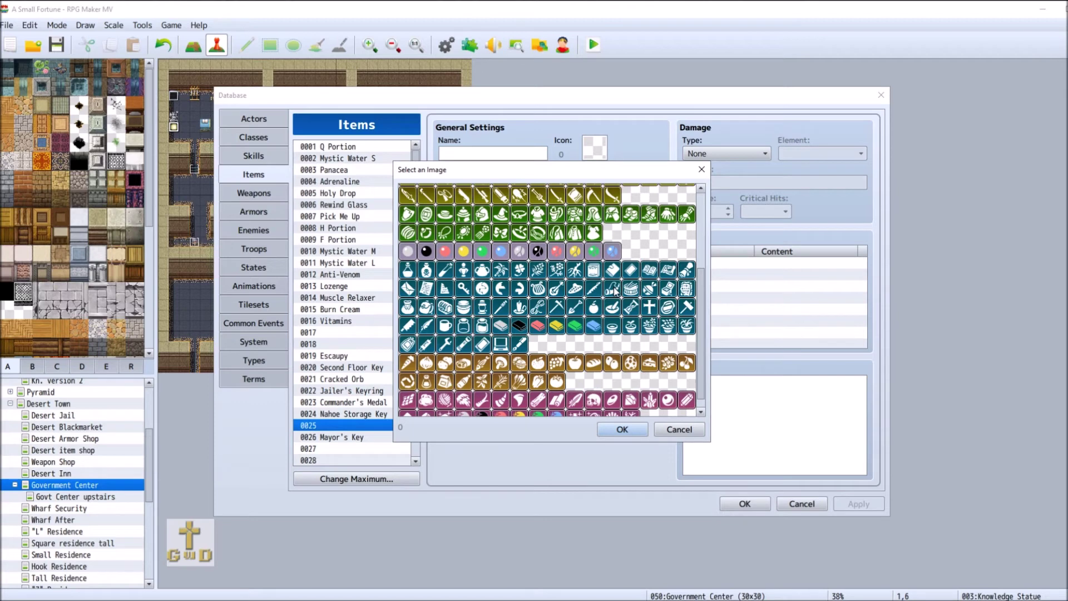
{"action": "scroll", "coordinate": [614, 291], "scroll_direction": "down", "scroll_amount": 1}
{"action": "double_click", "coordinate": [613, 277]}
Name item 0025 "Mythic Orc Horn" and save and close the database.
{"action": "left_click", "coordinate": [476, 150]}
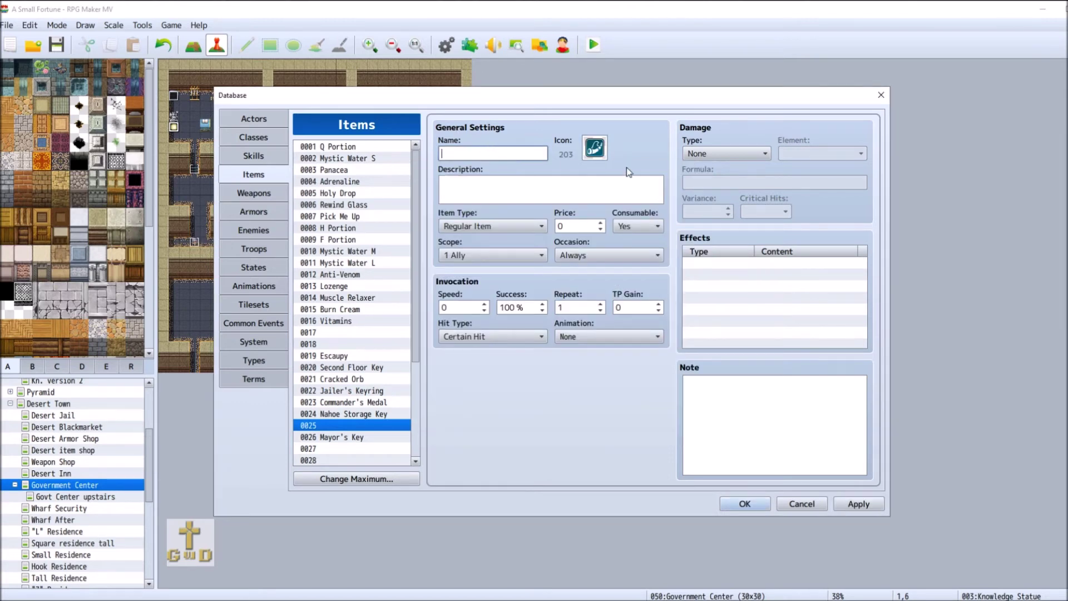
{"action": "type", "text": "0"}
{"action": "type", "text": "rc"}
{"action": "key", "text": "Home"}
{"action": "type", "text": "Mythic Orc Horn"}
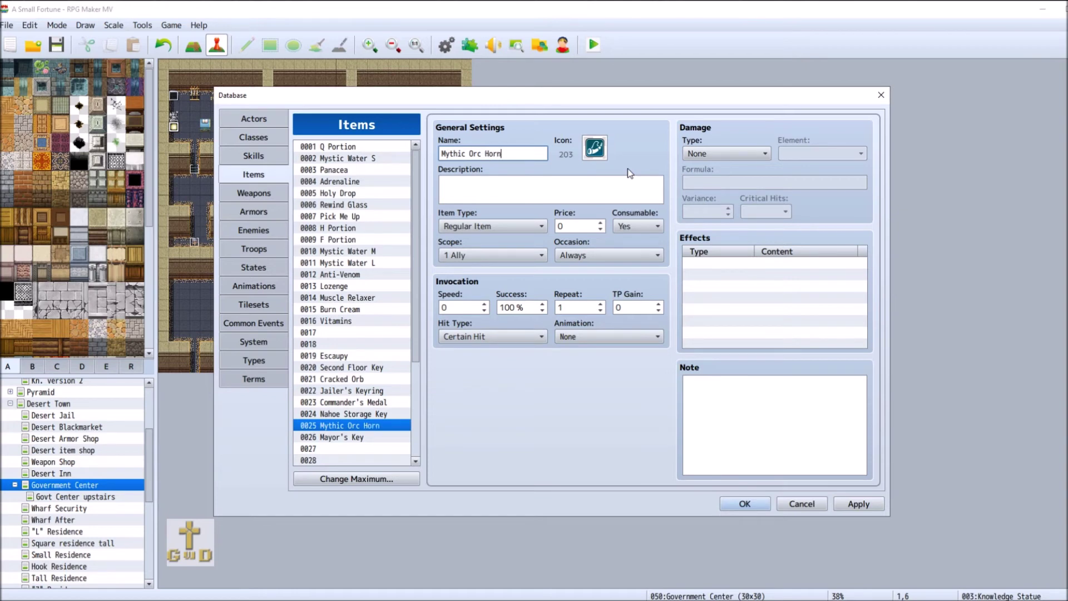
{"action": "left_click", "coordinate": [858, 503]}
{"action": "left_click", "coordinate": [750, 504]}
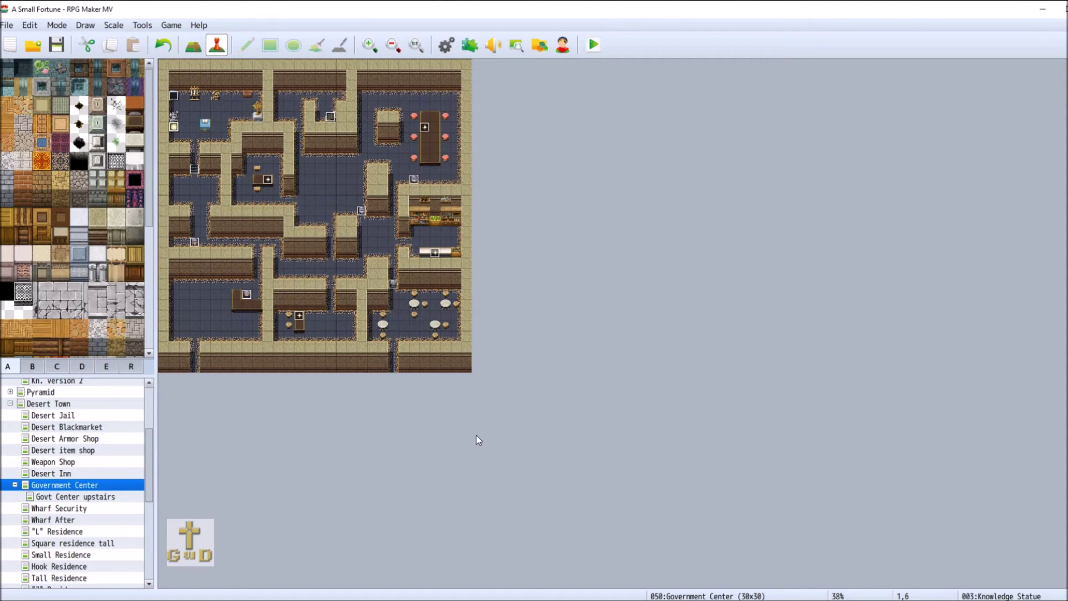
Append a Show Text command to page 2 of the Knowledge Statue event, using the dark-haired winking face from the Angels set.
{"action": "right_click", "coordinate": [175, 128]}
{"action": "left_click", "coordinate": [214, 138]}
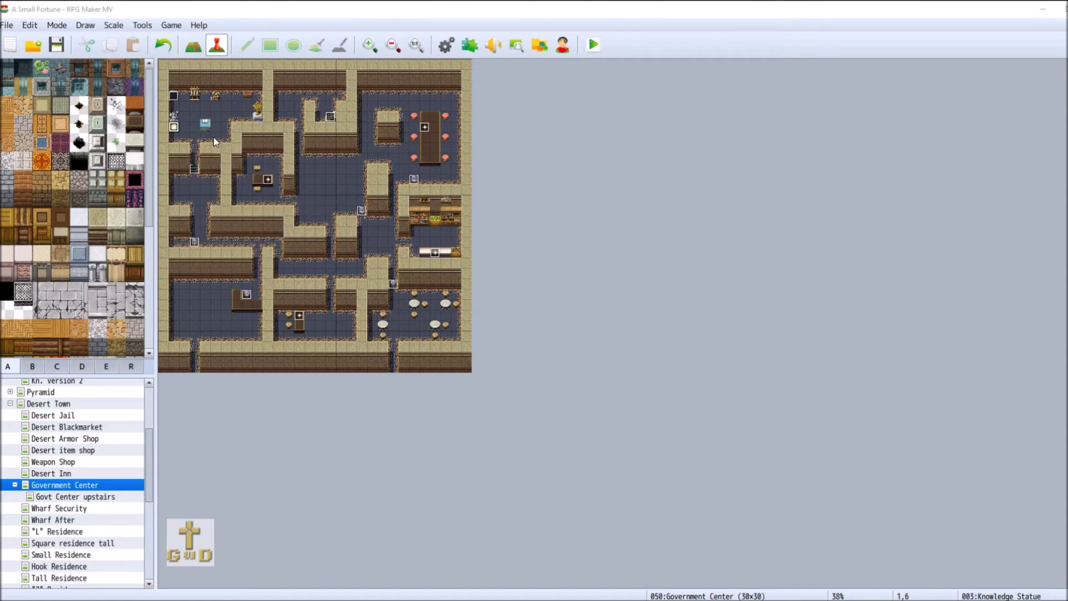
{"action": "left_click", "coordinate": [289, 149]}
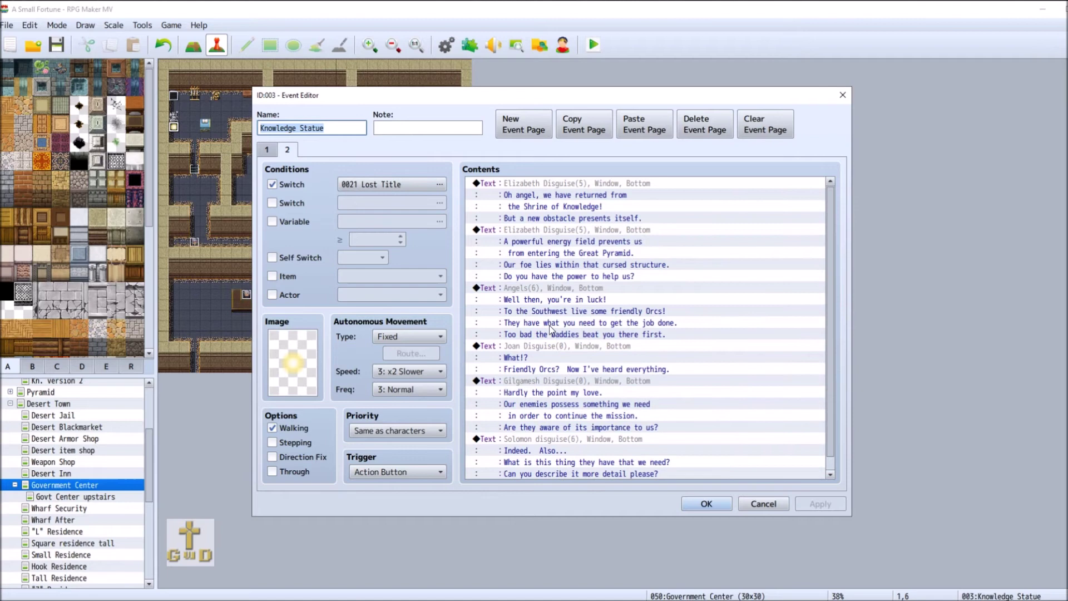
{"action": "scroll", "coordinate": [592, 413], "scroll_direction": "down", "scroll_amount": 1}
{"action": "double_click", "coordinate": [512, 474]}
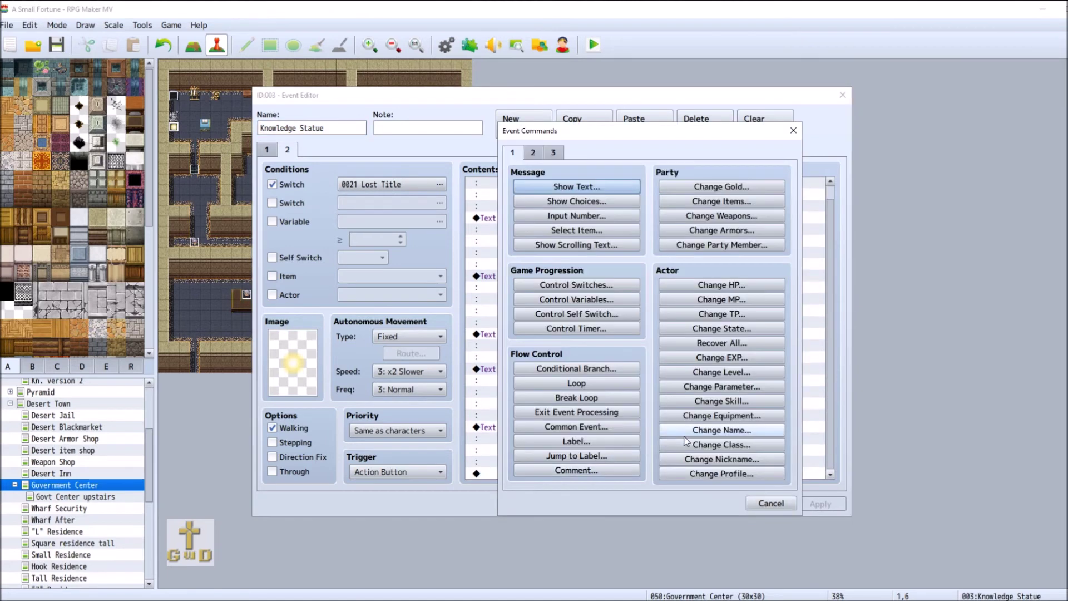
{"action": "left_click", "coordinate": [577, 187]}
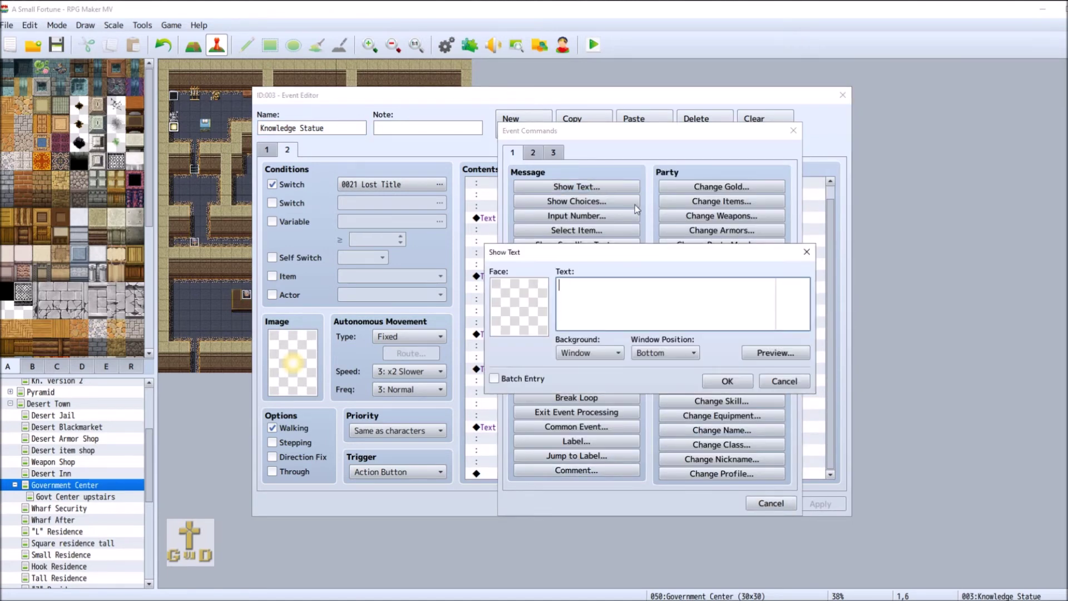
{"action": "double_click", "coordinate": [519, 312]}
{"action": "left_click", "coordinate": [501, 265]}
{"action": "double_click", "coordinate": [697, 278]}
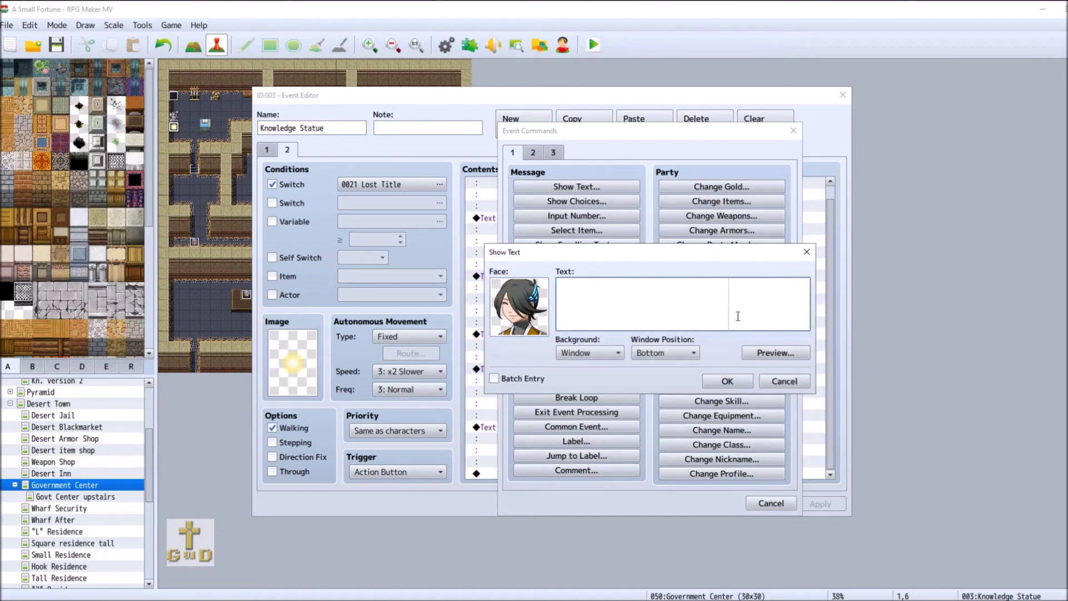
Write the angel's message as "Oh of course! How silly of me! You want their horn. Its like, super old. And therefore really powerful.".
{"action": "type", "text": "Oh of course!  How silly of me! You want their horn. Its like, super old. And therefore really powerful."}
{"action": "left_click", "coordinate": [766, 356]}
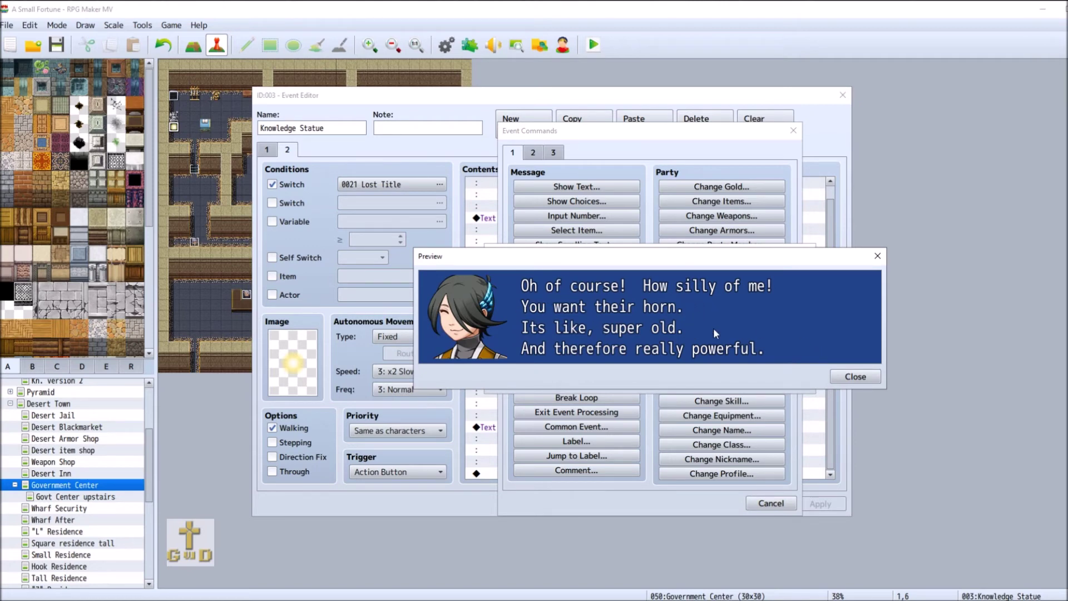
{"action": "left_click", "coordinate": [857, 377]}
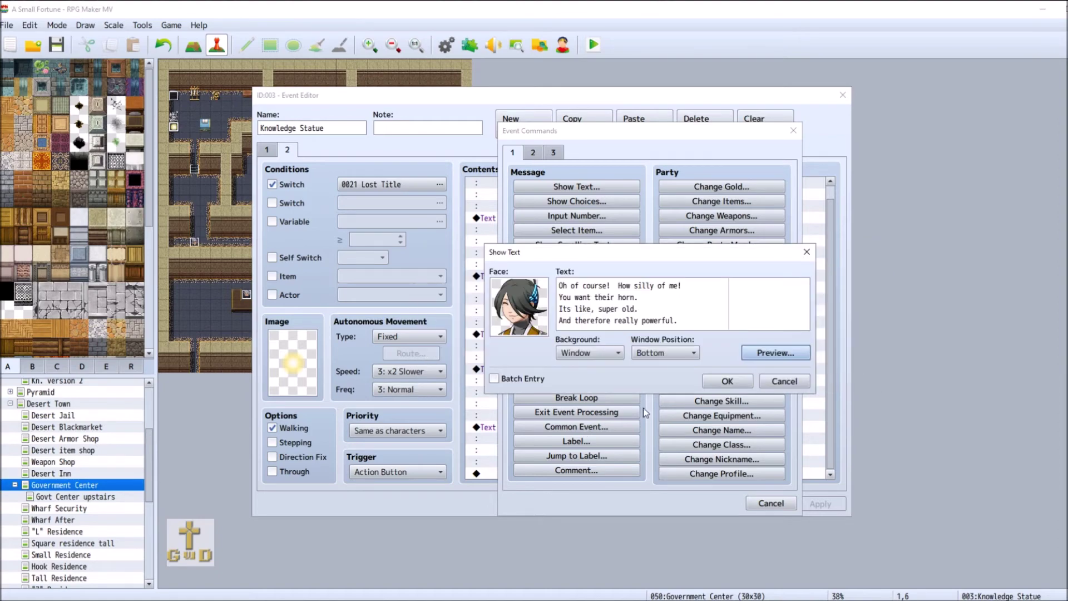
{"action": "left_click", "coordinate": [727, 381]}
{"action": "left_click", "coordinate": [820, 504]}
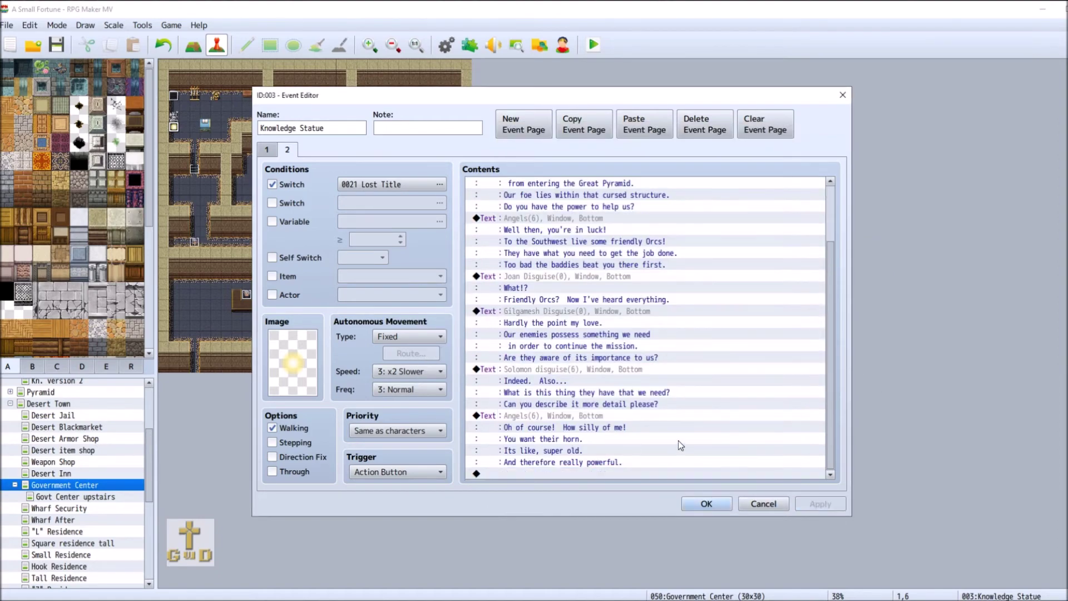
Append an Elizabeth Disguise message with the placeholder text "filler" and save and close the Knowledge Statue event.
{"action": "double_click", "coordinate": [563, 474]}
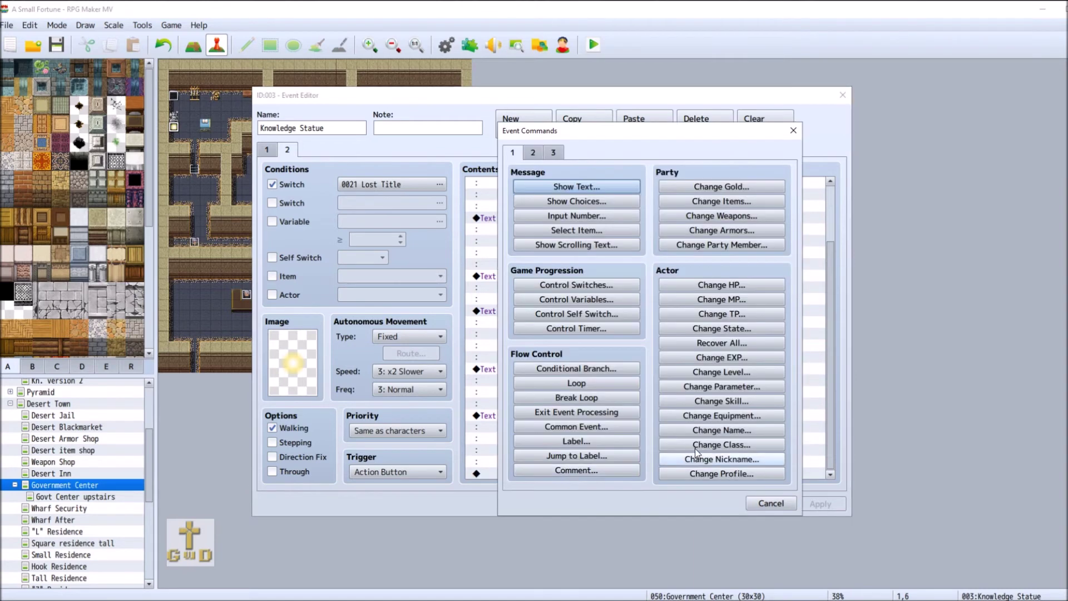
{"action": "left_click", "coordinate": [578, 187]}
{"action": "double_click", "coordinate": [515, 311]}
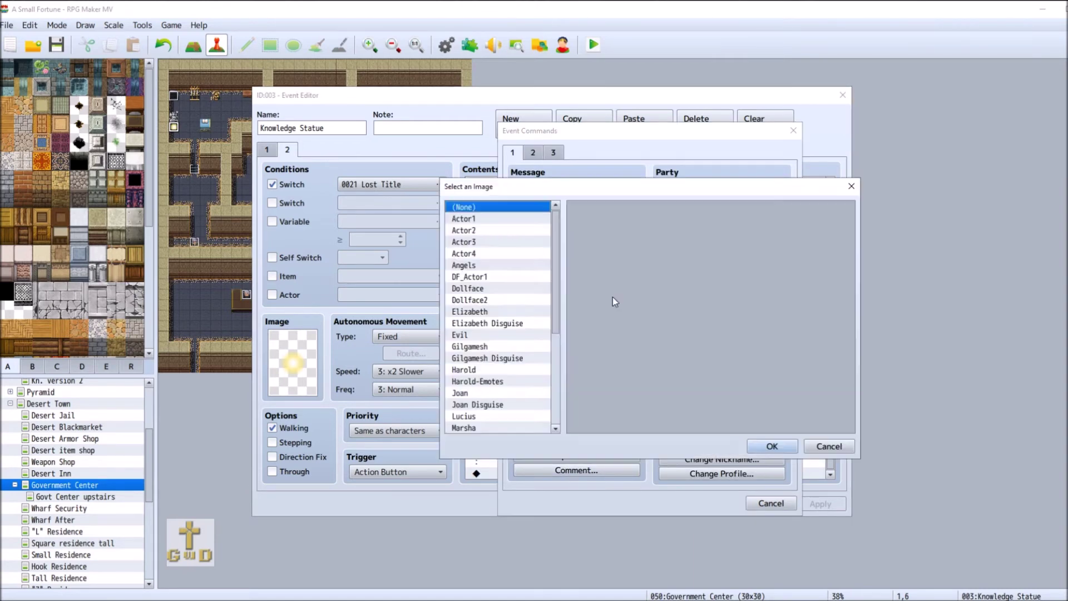
{"action": "left_click", "coordinate": [526, 325]}
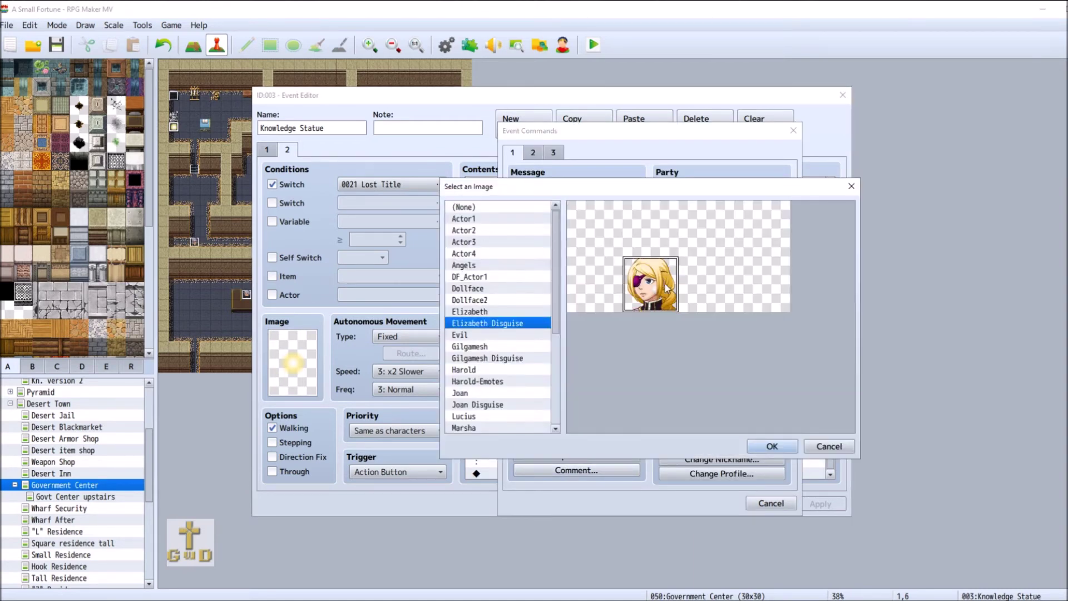
{"action": "double_click", "coordinate": [658, 289]}
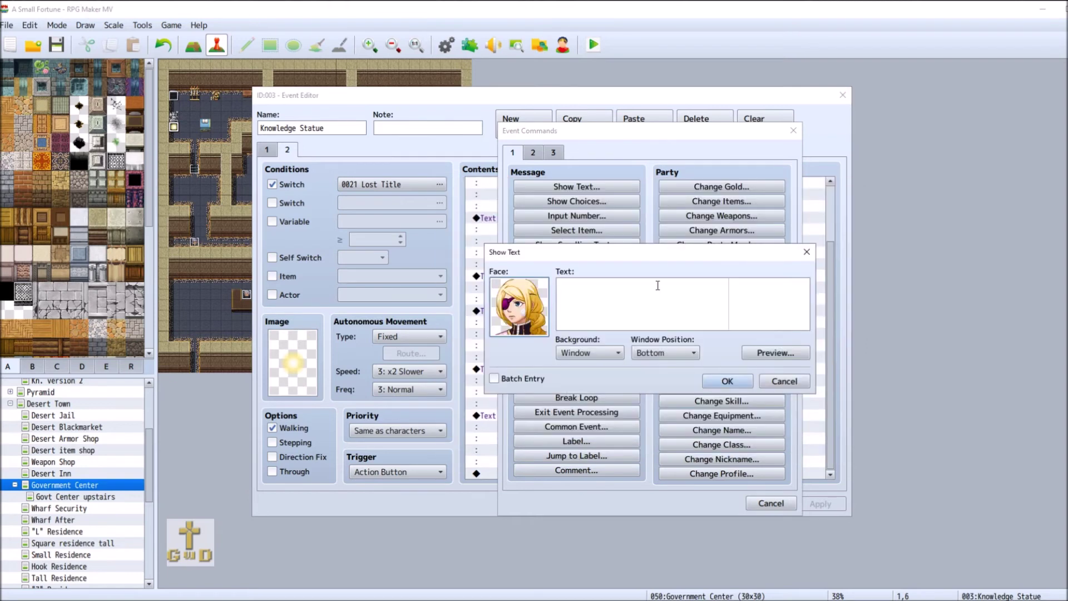
{"action": "left_click", "coordinate": [790, 325]}
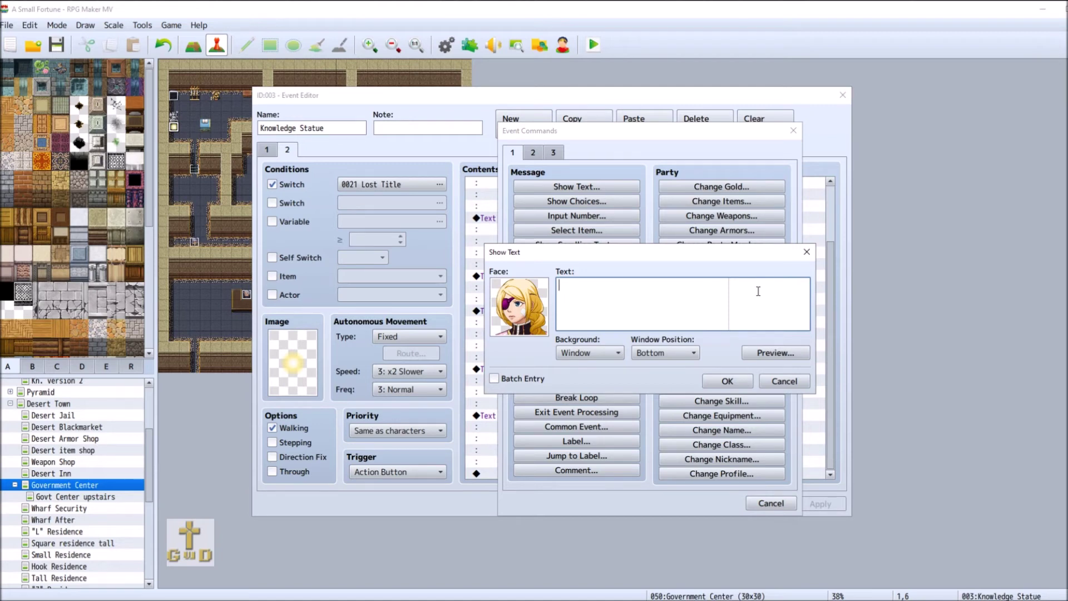
{"action": "type", "text": "filler"}
{"action": "left_click", "coordinate": [727, 381]}
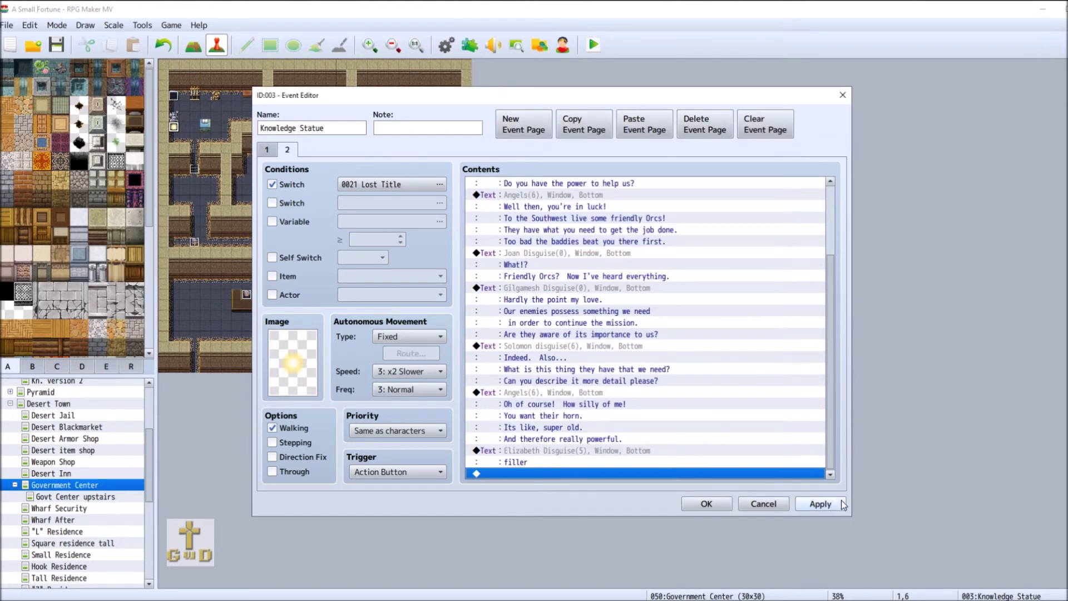
{"action": "left_click", "coordinate": [820, 503]}
{"action": "left_click", "coordinate": [686, 509]}
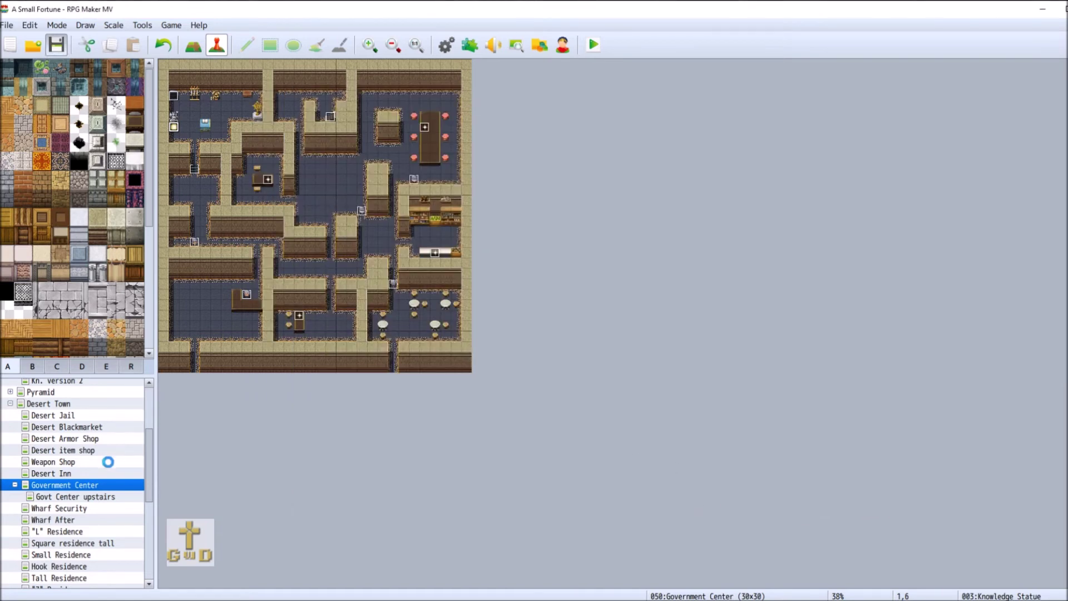
Look over the Orc camp map and the Big Tent interior, and return to the Orc camp map.
{"action": "scroll", "coordinate": [68, 495], "scroll_direction": "down", "scroll_amount": 4}
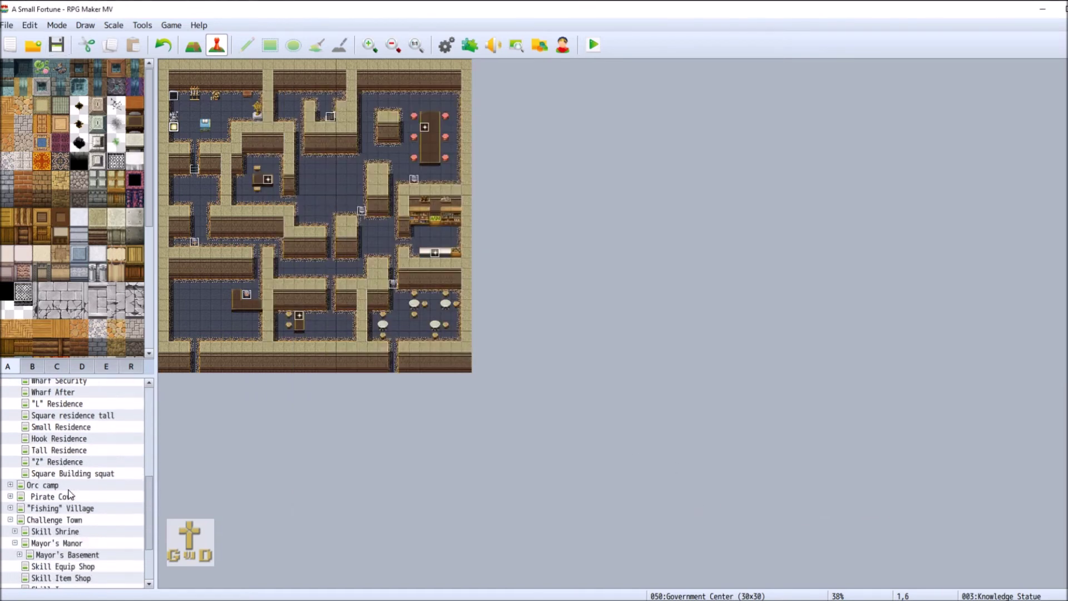
{"action": "left_click", "coordinate": [78, 473]}
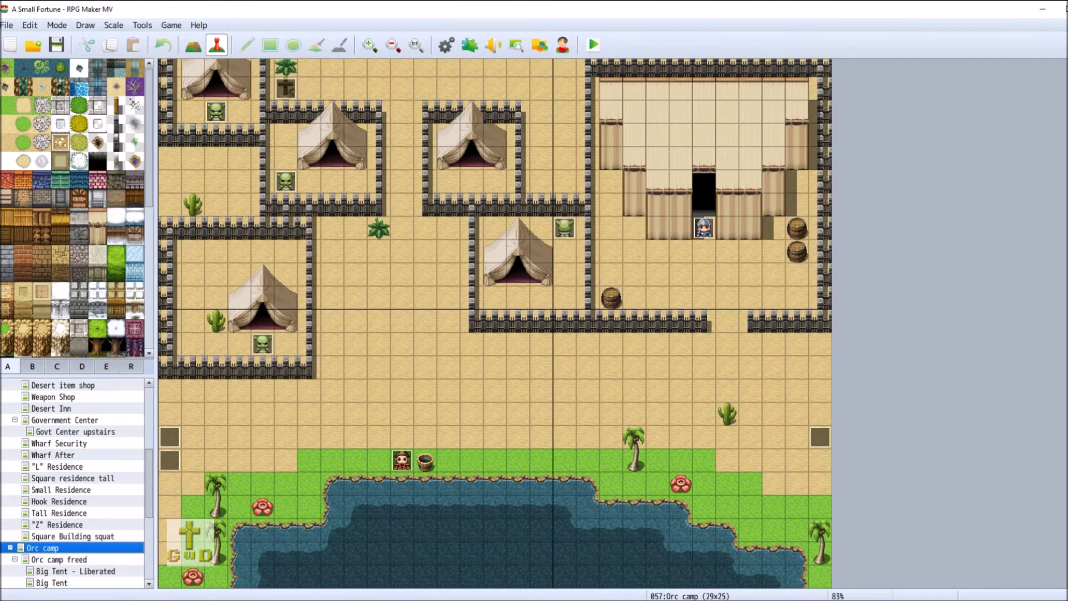
{"action": "left_click", "coordinate": [80, 584]}
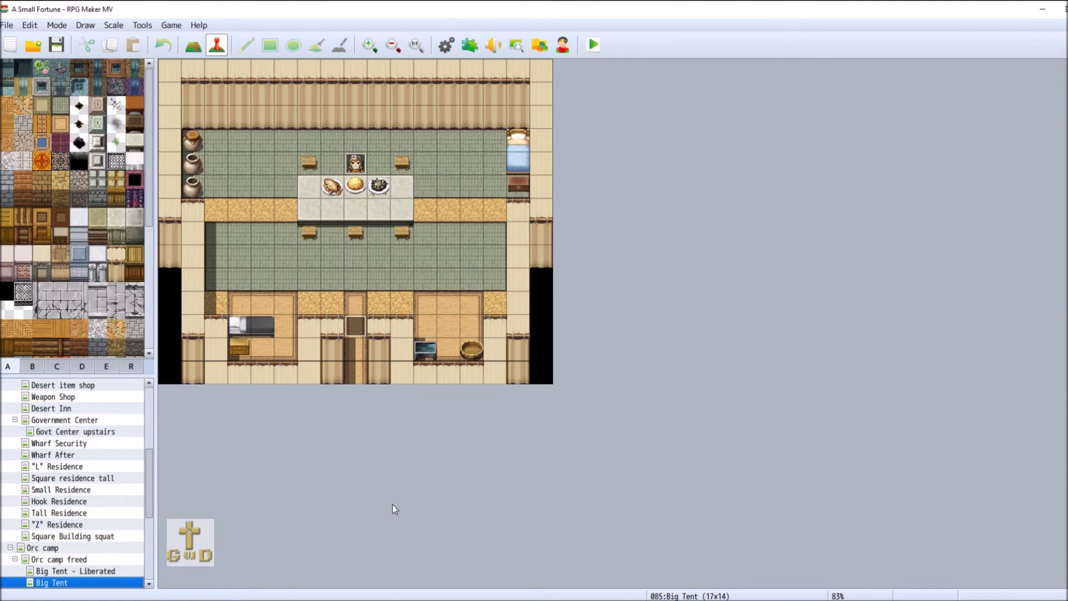
{"action": "left_click", "coordinate": [64, 547]}
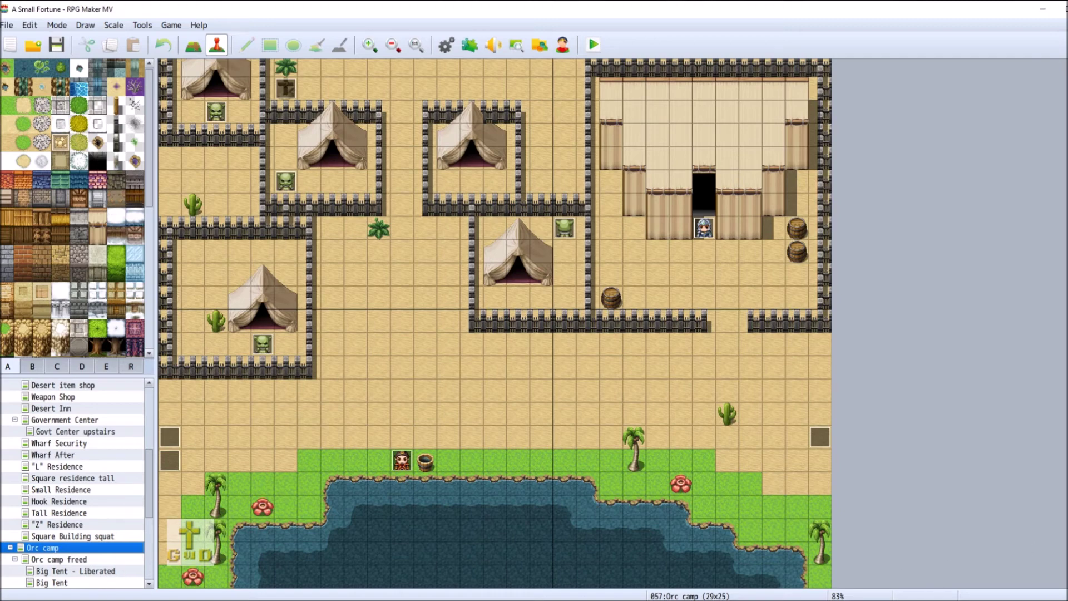
Create a new event on the Orc camp map at tile 12,7, in front of the walled upper-middle tent.
{"action": "scroll", "coordinate": [495, 323], "scroll_direction": "up", "scroll_amount": 2}
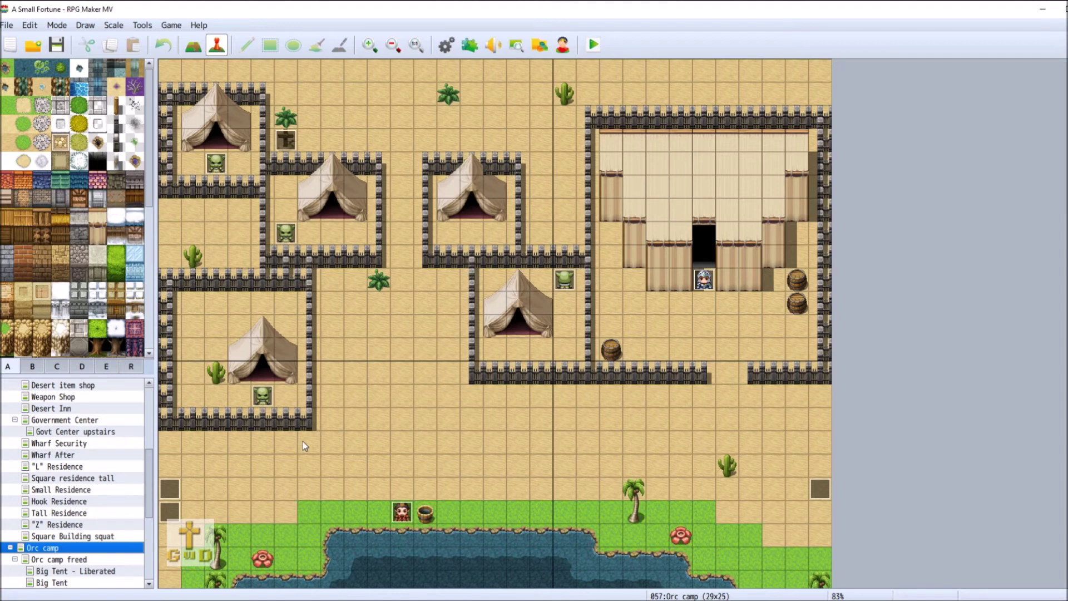
{"action": "right_click", "coordinate": [448, 231]}
{"action": "left_click", "coordinate": [472, 251]}
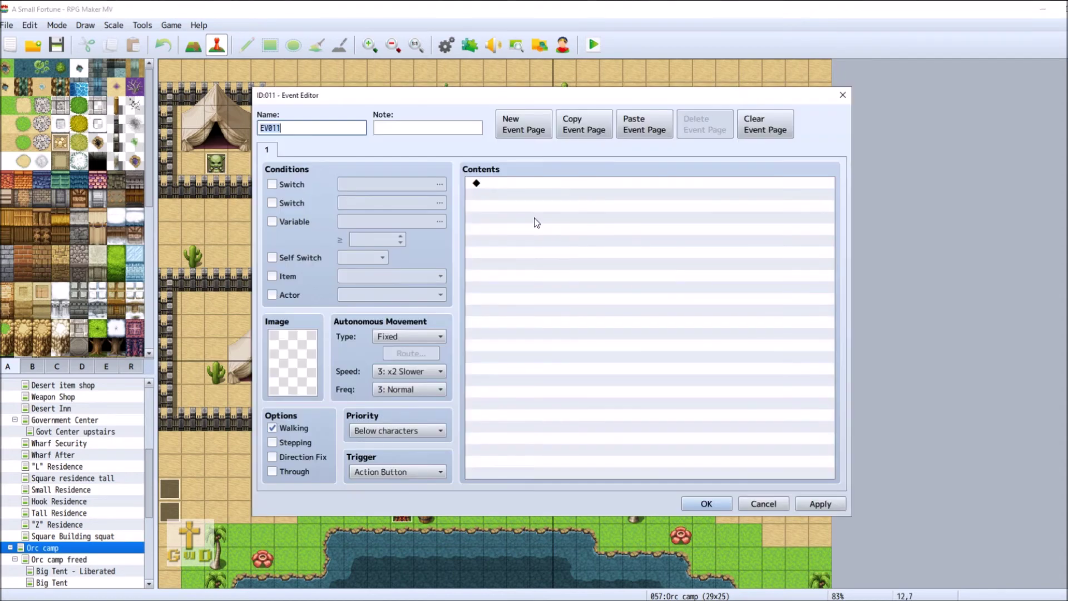
Add a Show Text message to the new Orc camp event, using the green orc face from the Monster 2 set.
{"action": "double_click", "coordinate": [518, 182]}
{"action": "left_click", "coordinate": [594, 186]}
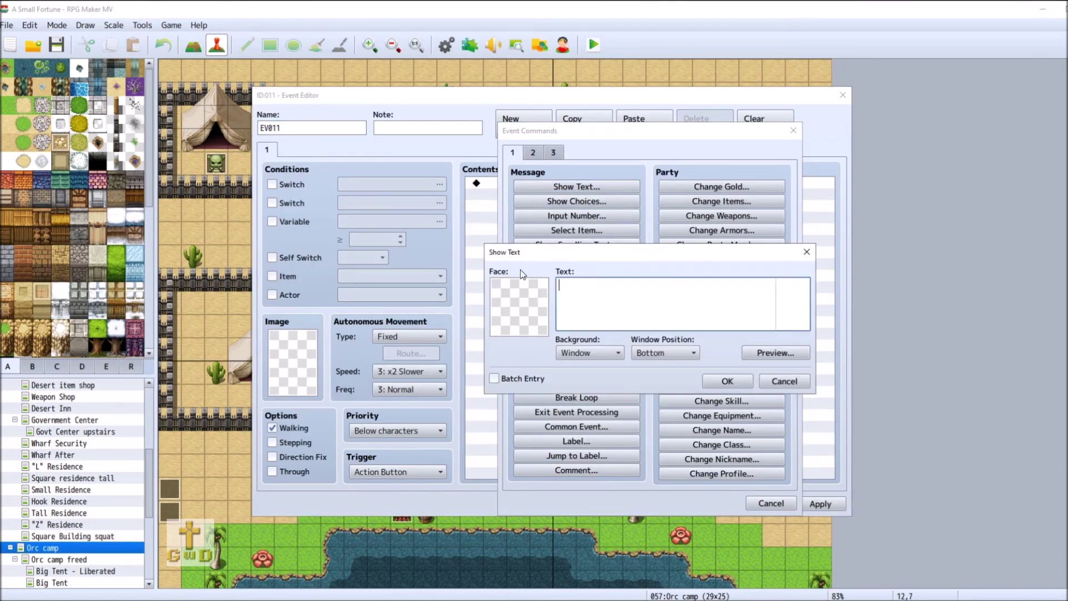
{"action": "double_click", "coordinate": [509, 287]}
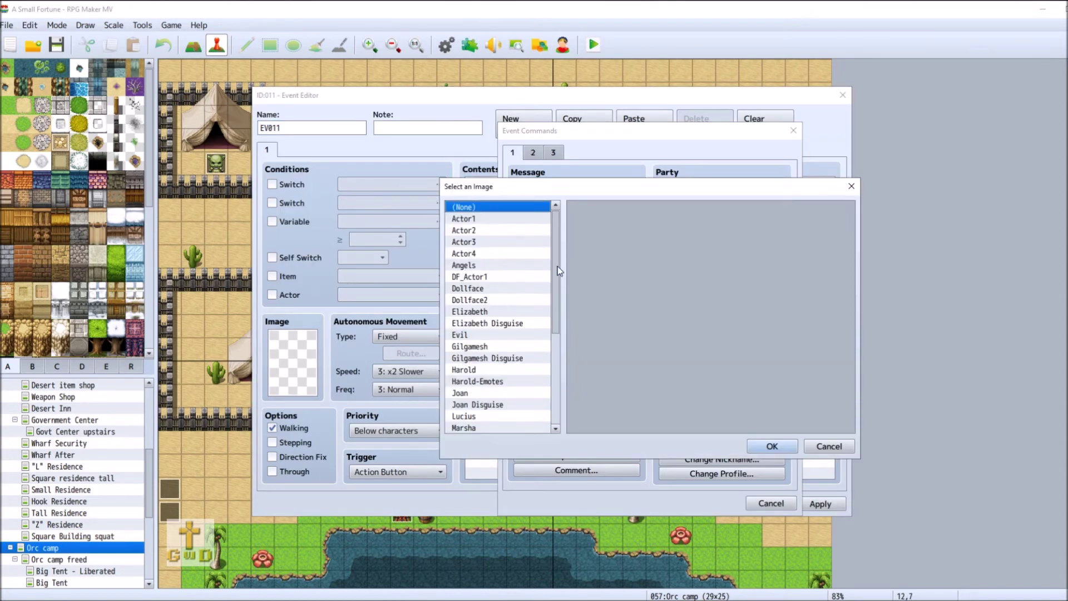
{"action": "scroll", "coordinate": [503, 286], "scroll_direction": "down", "scroll_amount": 5}
{"action": "left_click", "coordinate": [504, 289]}
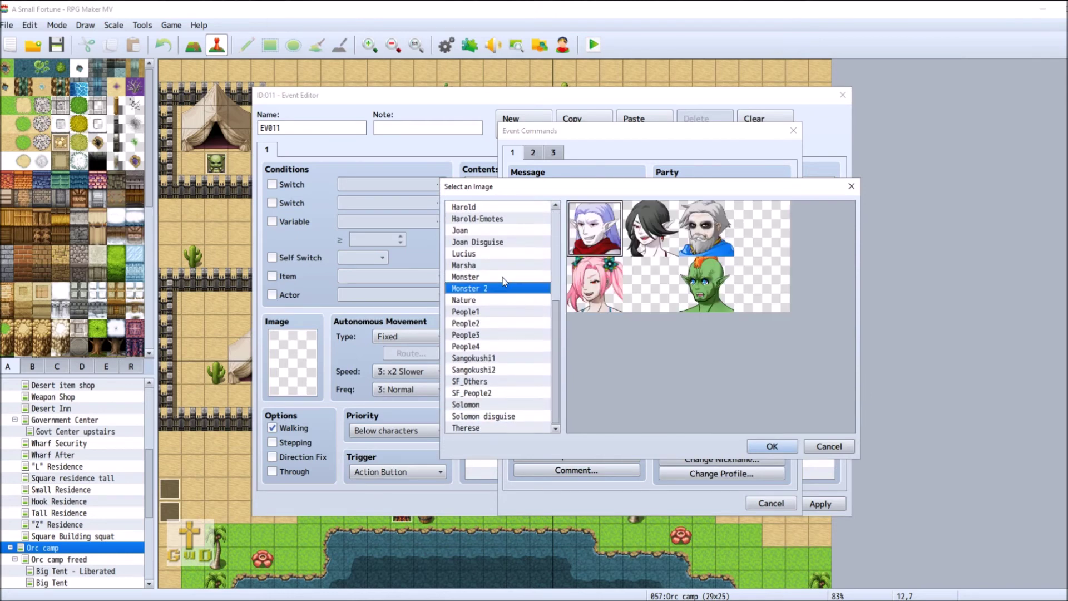
{"action": "left_click", "coordinate": [504, 278]}
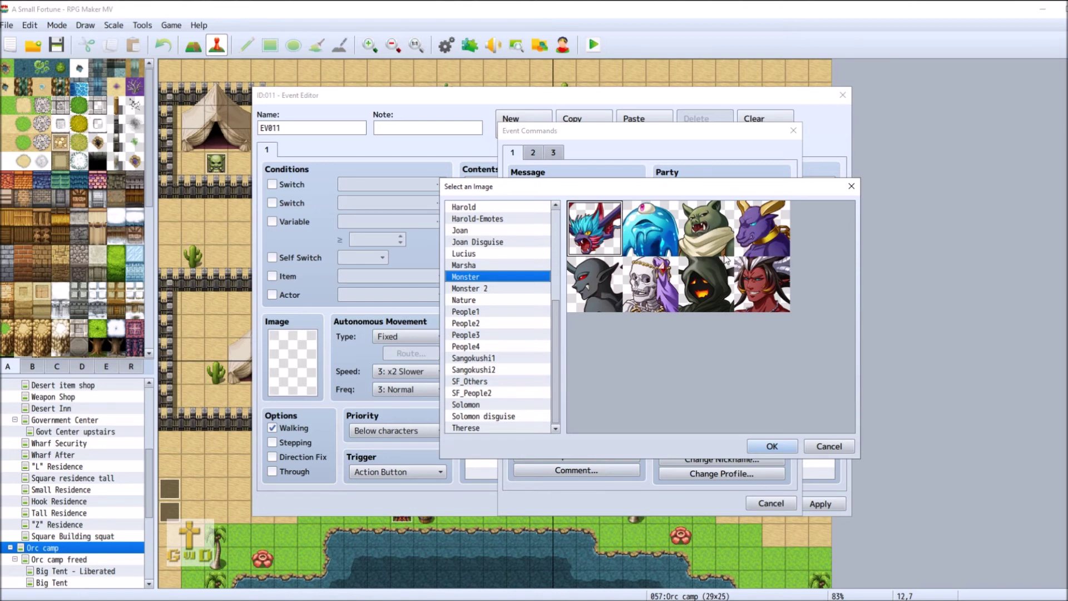
{"action": "left_click", "coordinate": [508, 287]}
{"action": "left_click", "coordinate": [700, 290]}
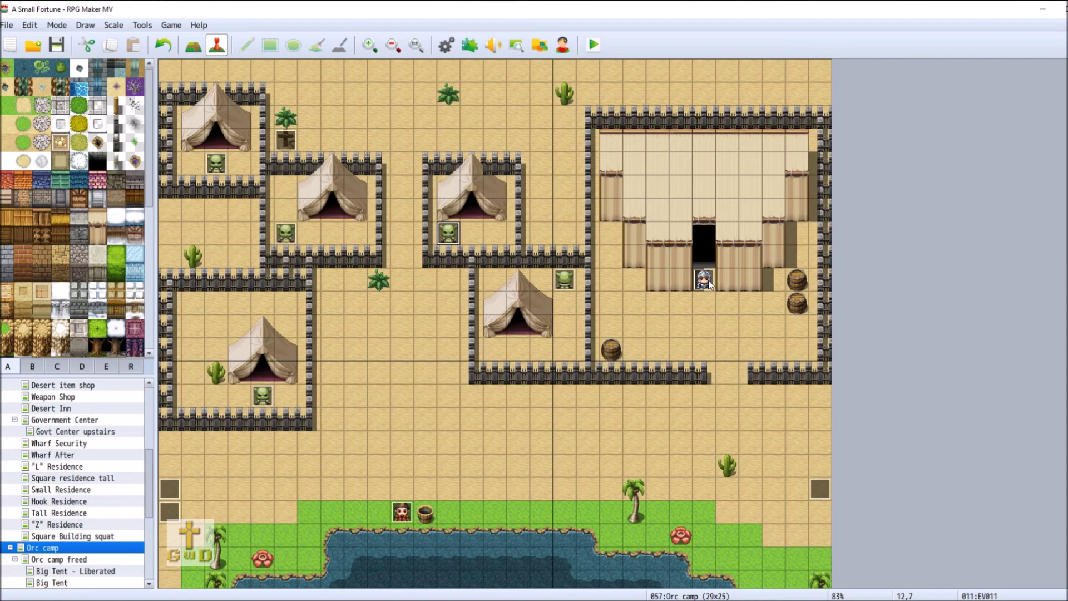
Look over the Big Tent and freed Orc camp maps and examine the Orc Chieftan event in Big Tent - Liberated.
{"action": "left_click", "coordinate": [82, 582]}
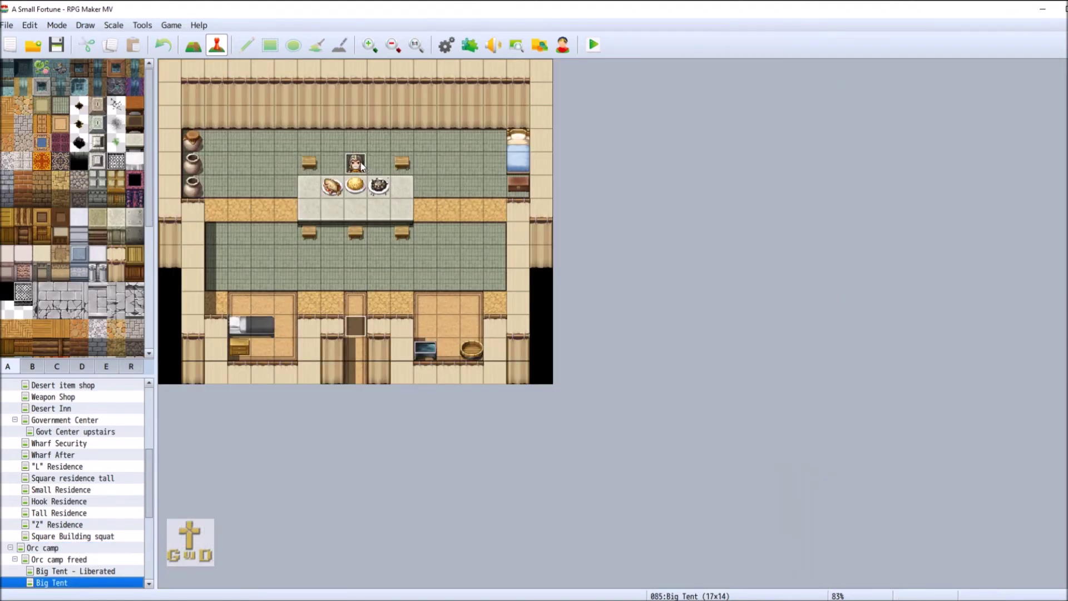
{"action": "left_click", "coordinate": [92, 572]}
{"action": "left_click", "coordinate": [67, 559]}
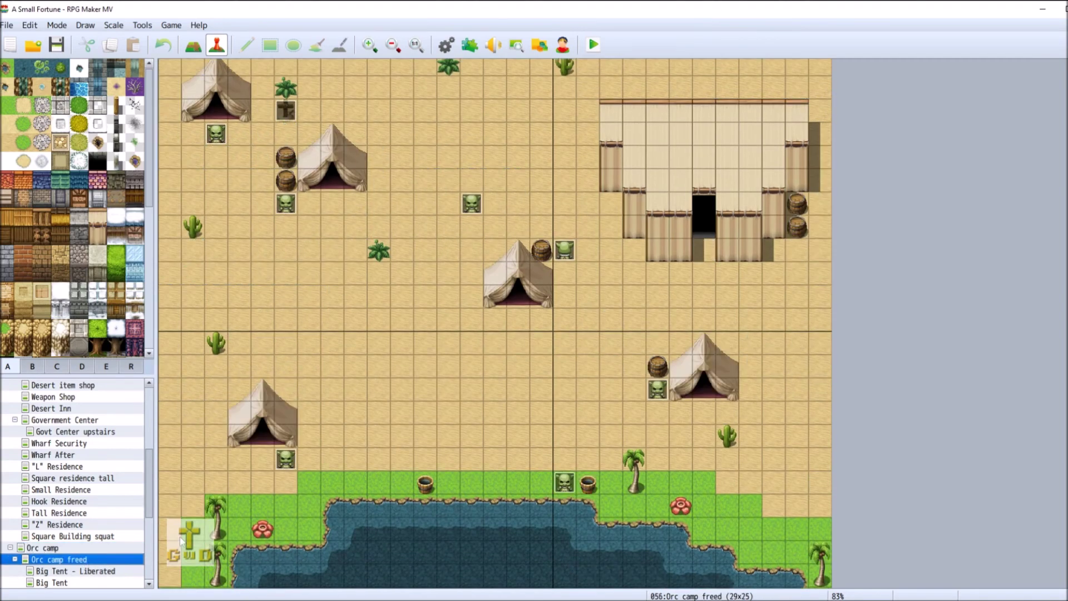
{"action": "left_click", "coordinate": [94, 573]}
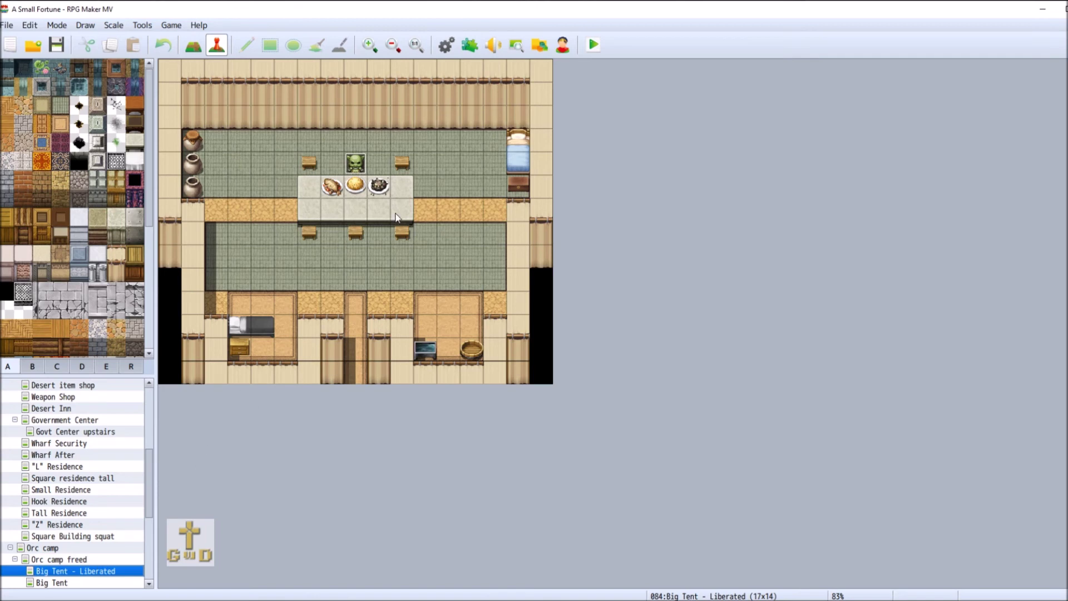
{"action": "right_click", "coordinate": [354, 169]}
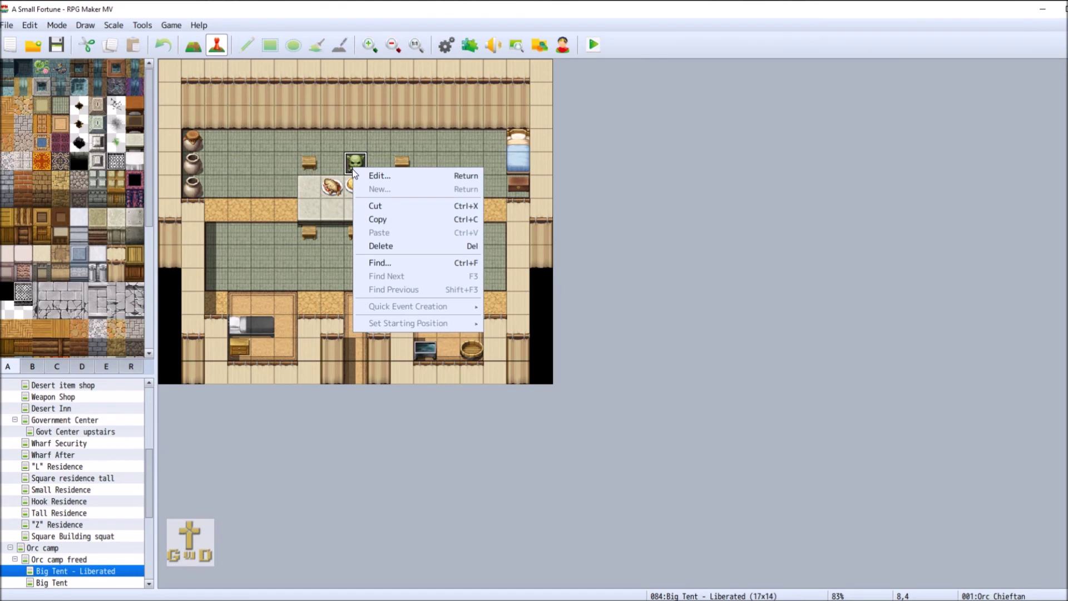
{"action": "left_click", "coordinate": [380, 175]}
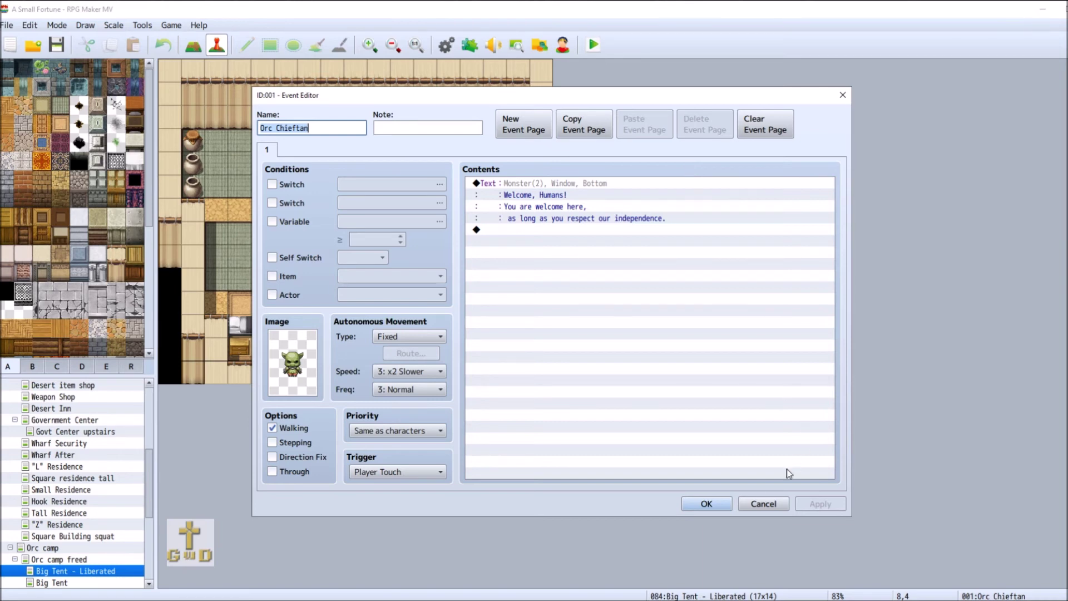
{"action": "left_click", "coordinate": [766, 502]}
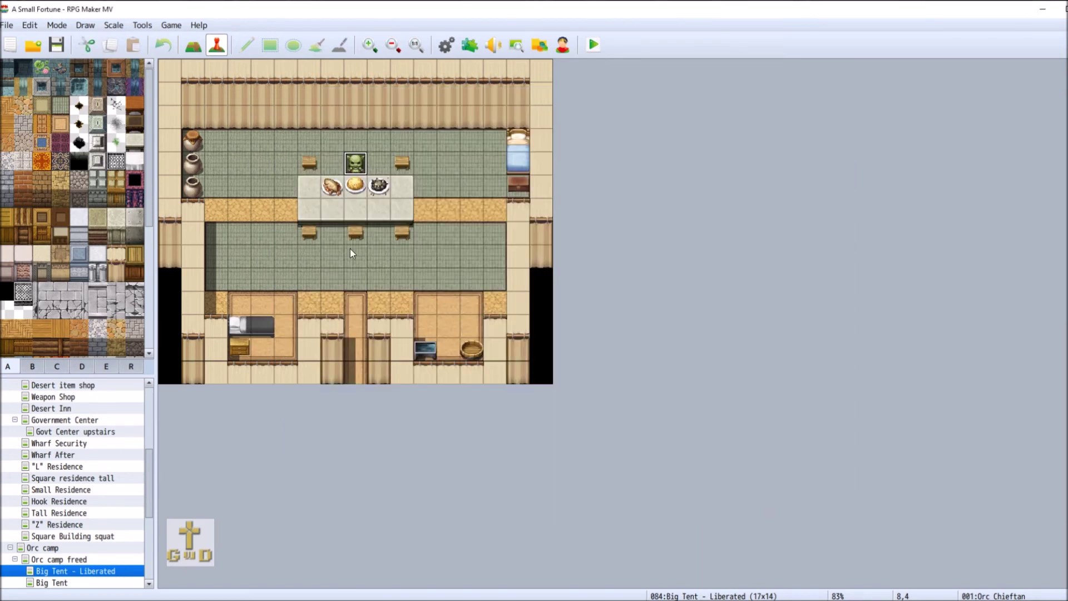
Review the Orc camp maps and examine the Orc Camp General event in the Big Tent.
{"action": "left_click", "coordinate": [91, 548]}
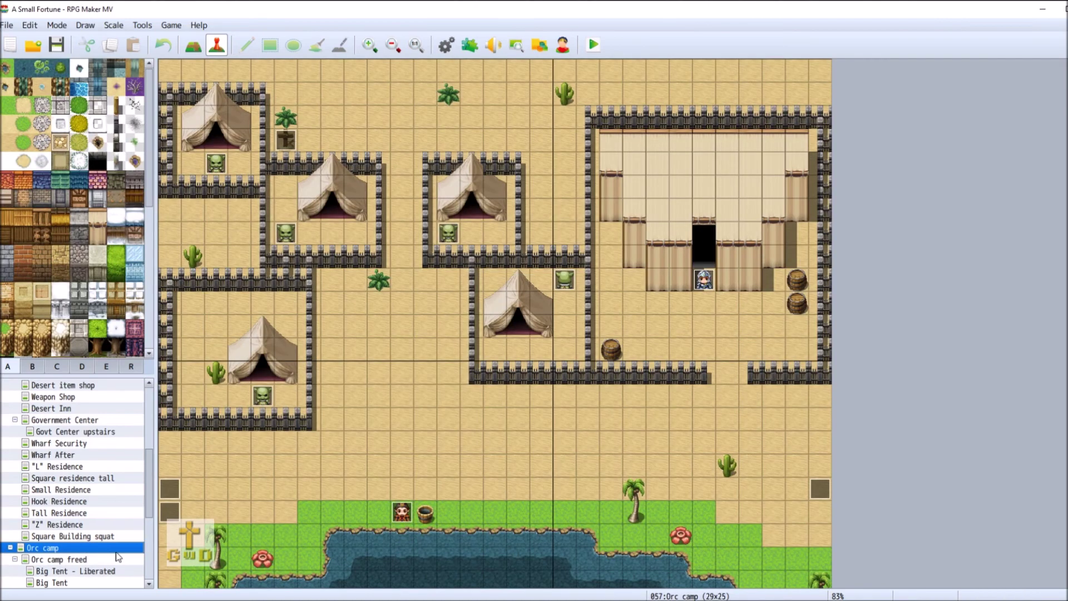
{"action": "left_click", "coordinate": [64, 582]}
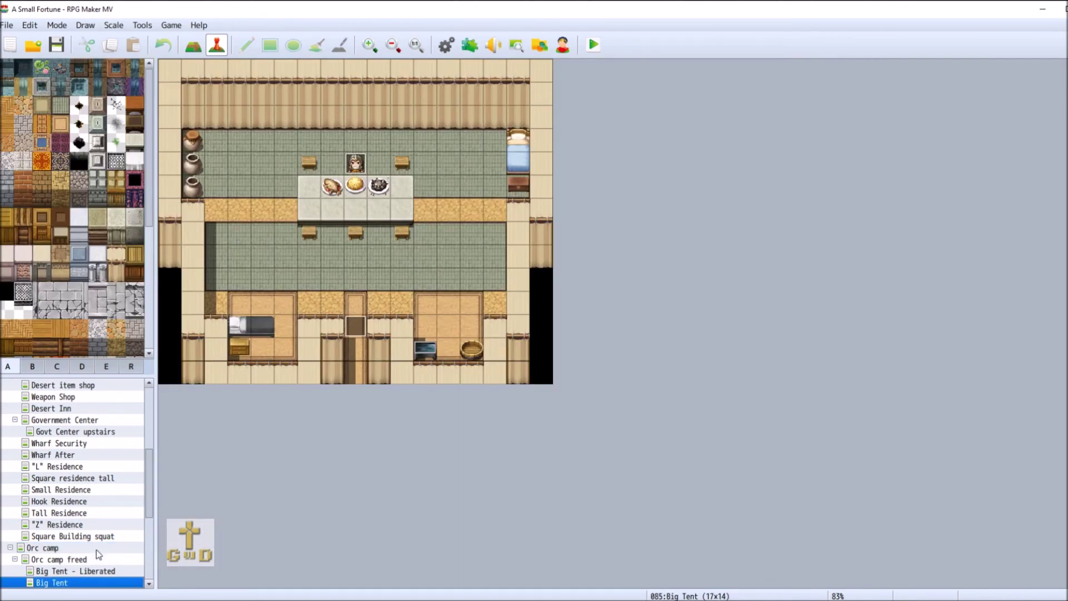
{"action": "left_click", "coordinate": [78, 557]}
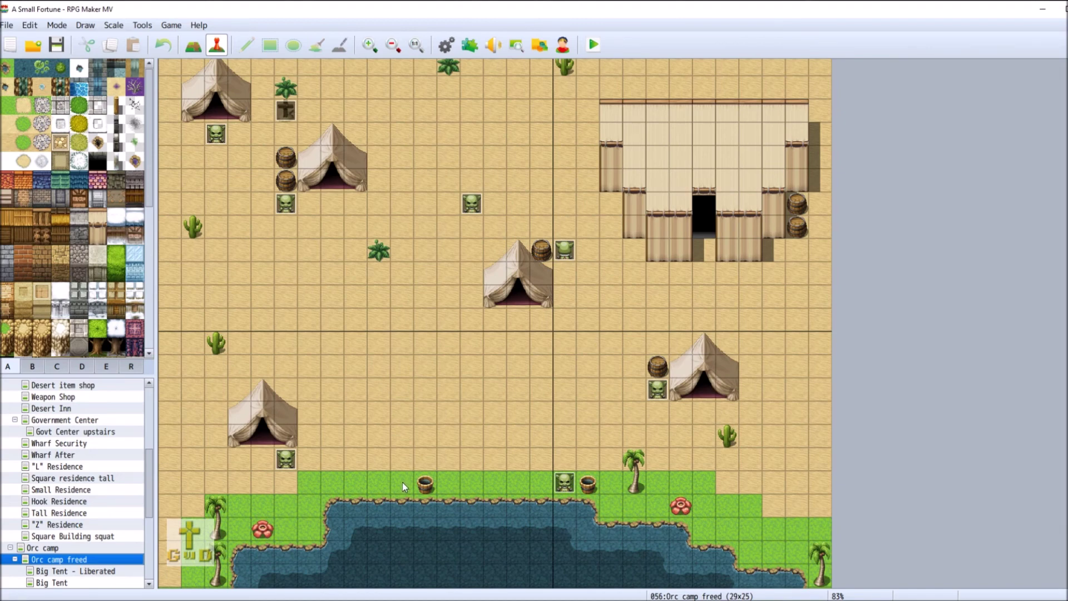
{"action": "left_click", "coordinate": [74, 549]}
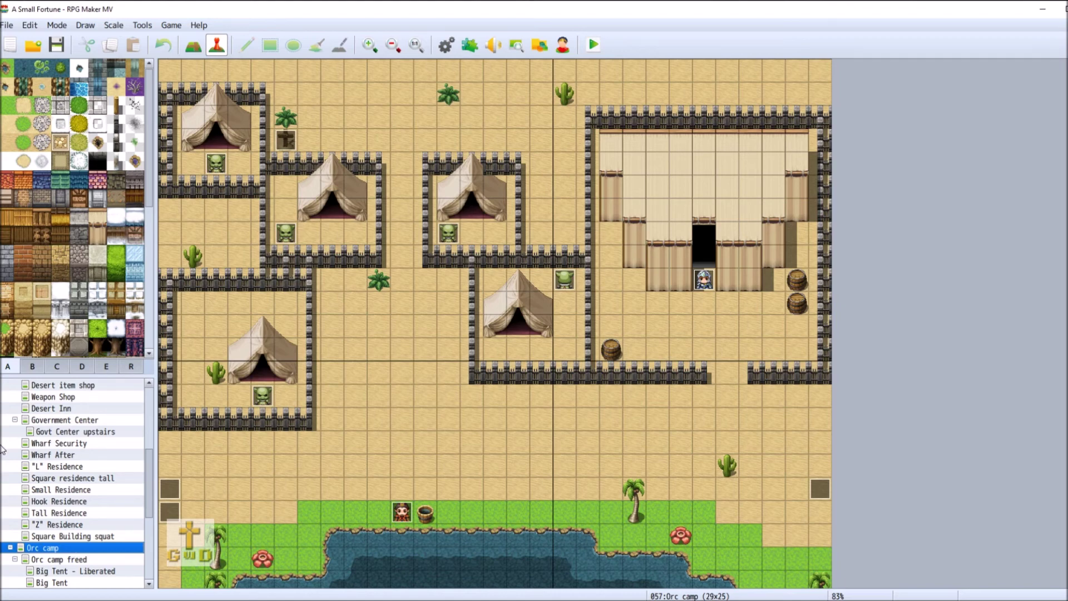
{"action": "left_click", "coordinate": [89, 582]}
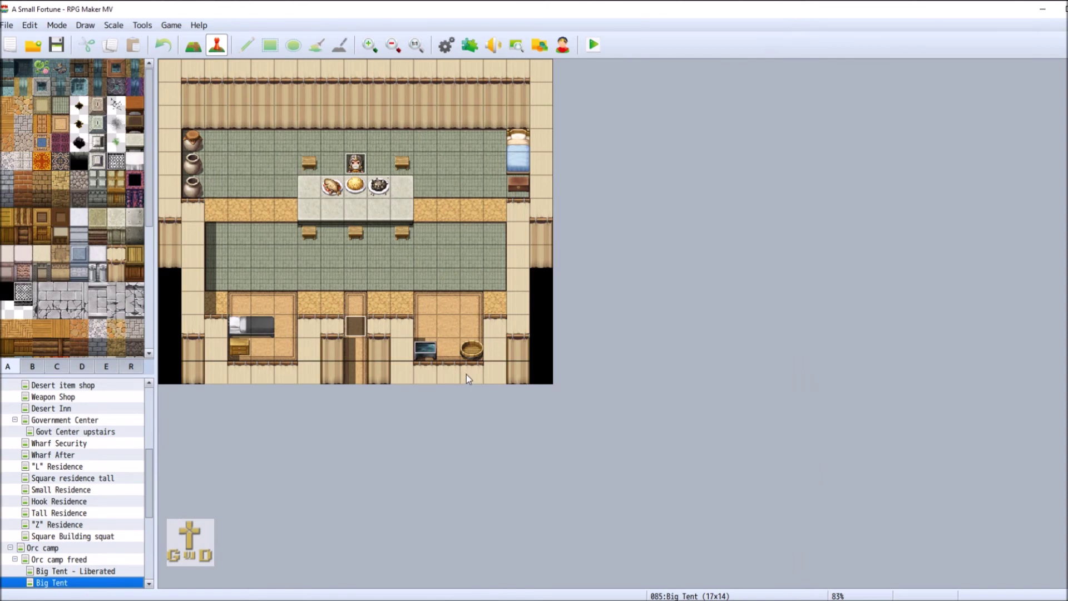
{"action": "right_click", "coordinate": [356, 165]}
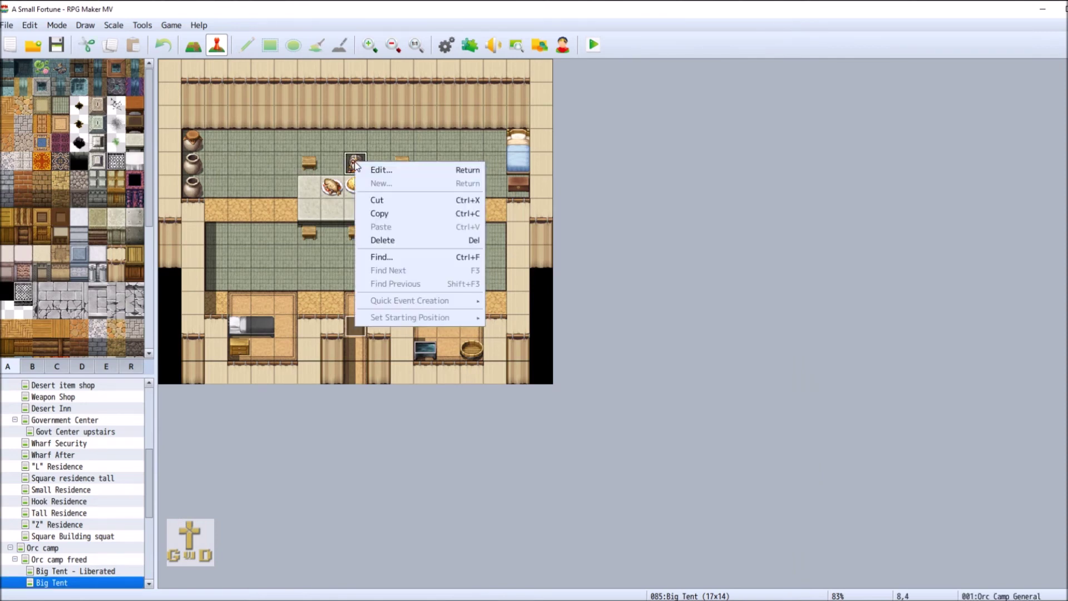
{"action": "left_click", "coordinate": [413, 174]}
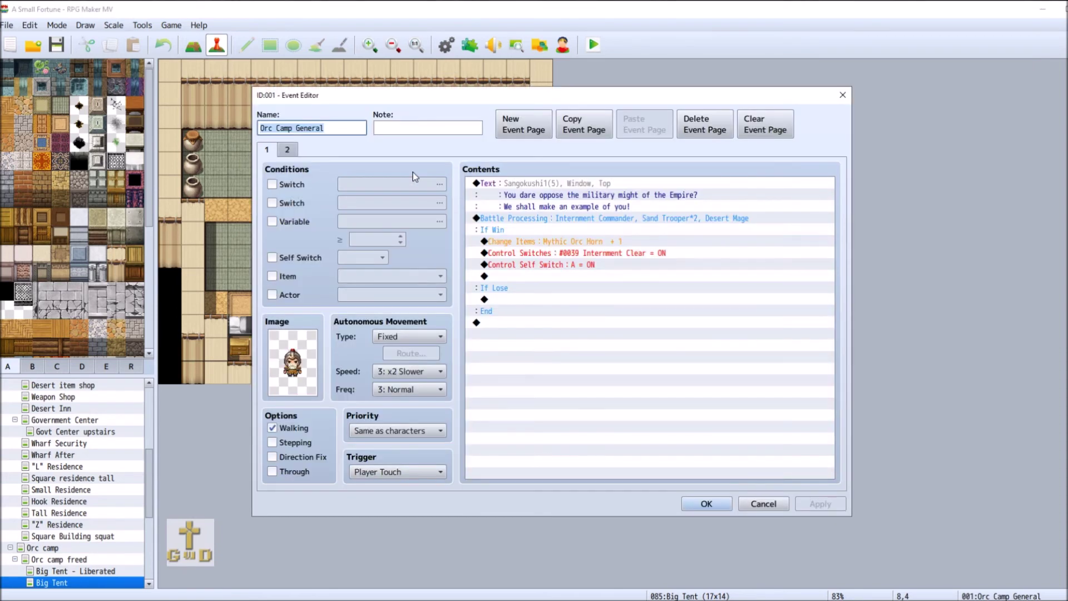
{"action": "left_click", "coordinate": [770, 505]}
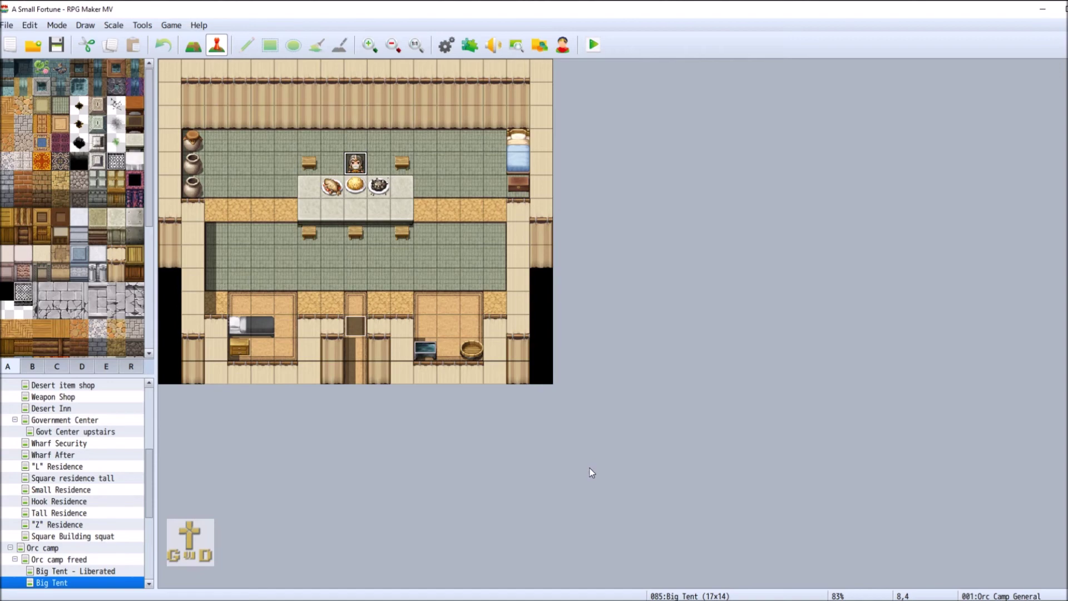
Start a message after the Orc Chieftan's greeting in Big Tent - Liberated, using the blonde eyepatch face from Elizabeth Disguise.
{"action": "left_click", "coordinate": [105, 548]}
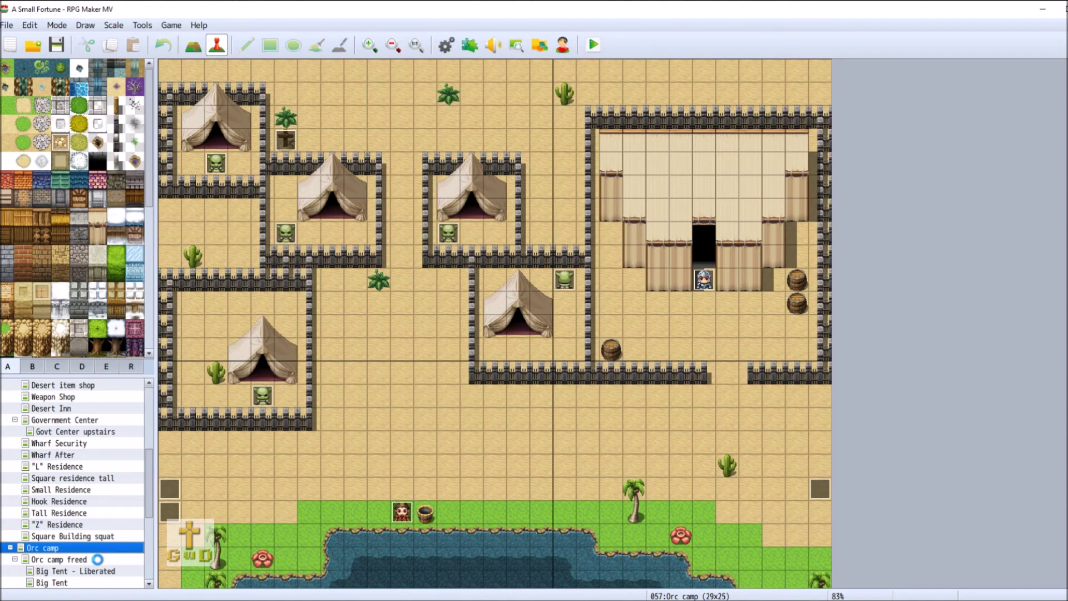
{"action": "left_click", "coordinate": [99, 560]}
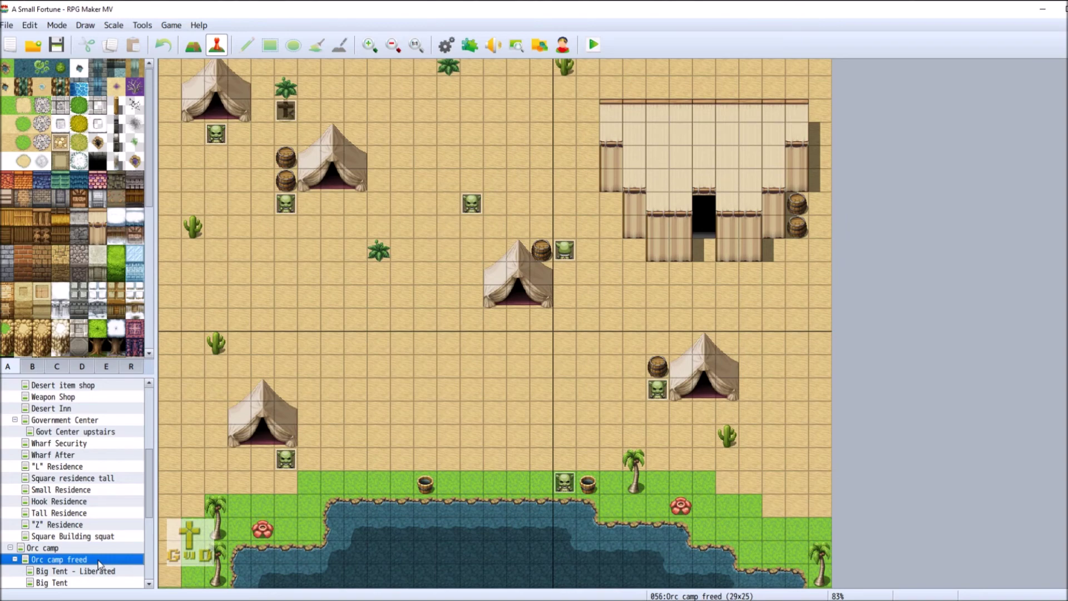
{"action": "left_click", "coordinate": [100, 571]}
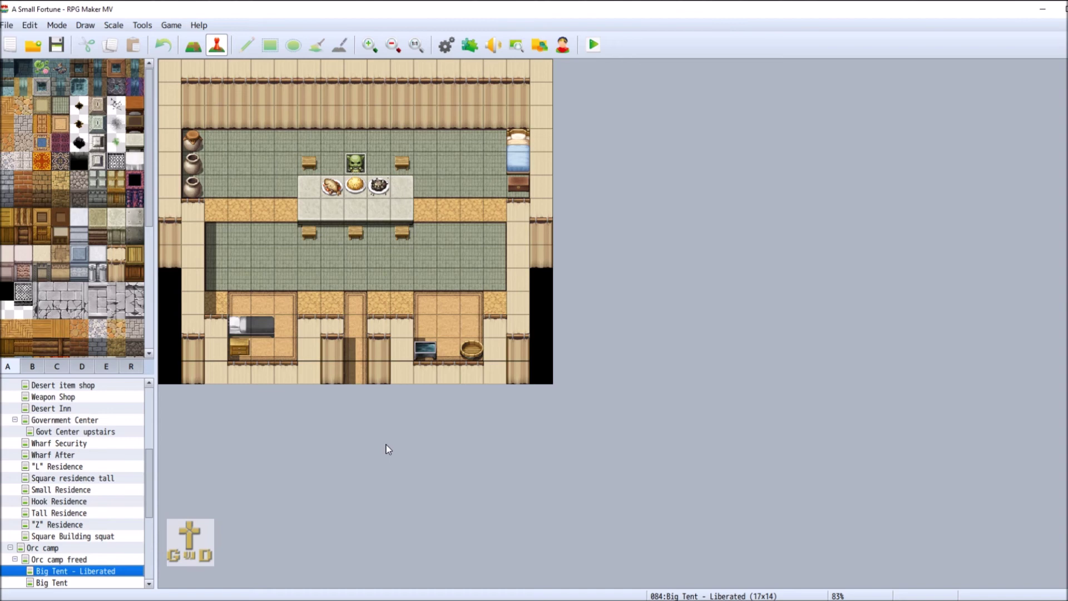
{"action": "right_click", "coordinate": [354, 157]}
{"action": "left_click", "coordinate": [445, 163]}
{"action": "double_click", "coordinate": [505, 230]}
{"action": "left_click", "coordinate": [576, 187]}
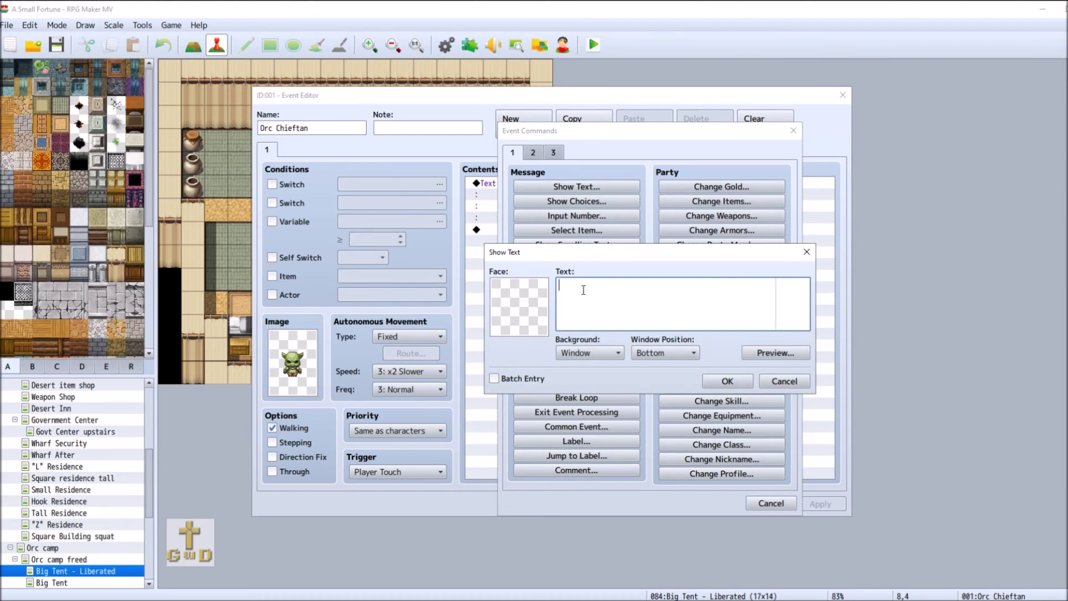
{"action": "double_click", "coordinate": [522, 299]}
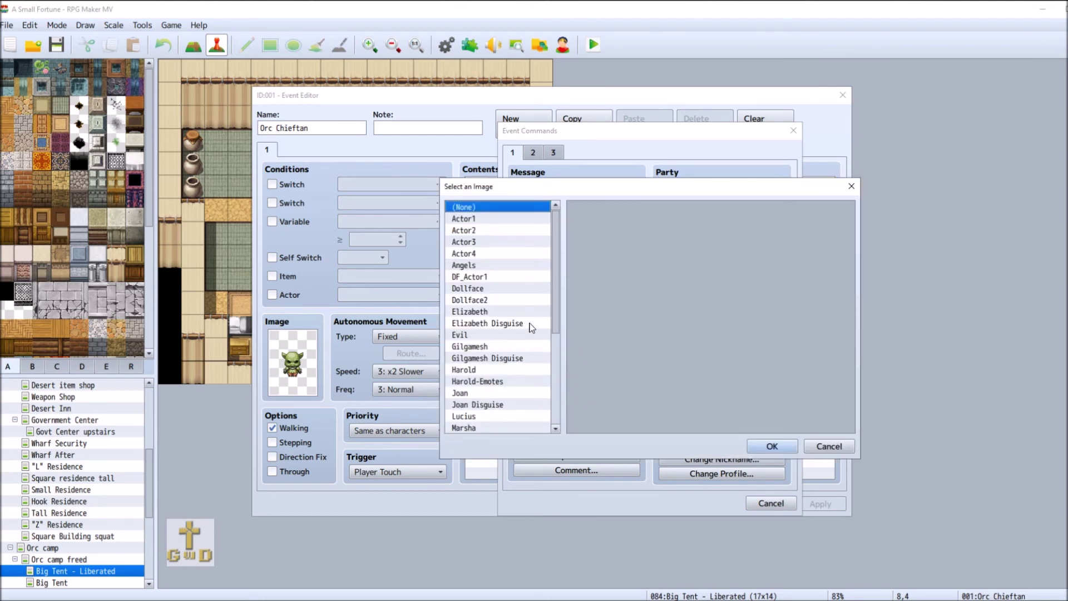
{"action": "left_click", "coordinate": [488, 323]}
{"action": "left_click", "coordinate": [645, 292]}
{"action": "left_click", "coordinate": [772, 446]}
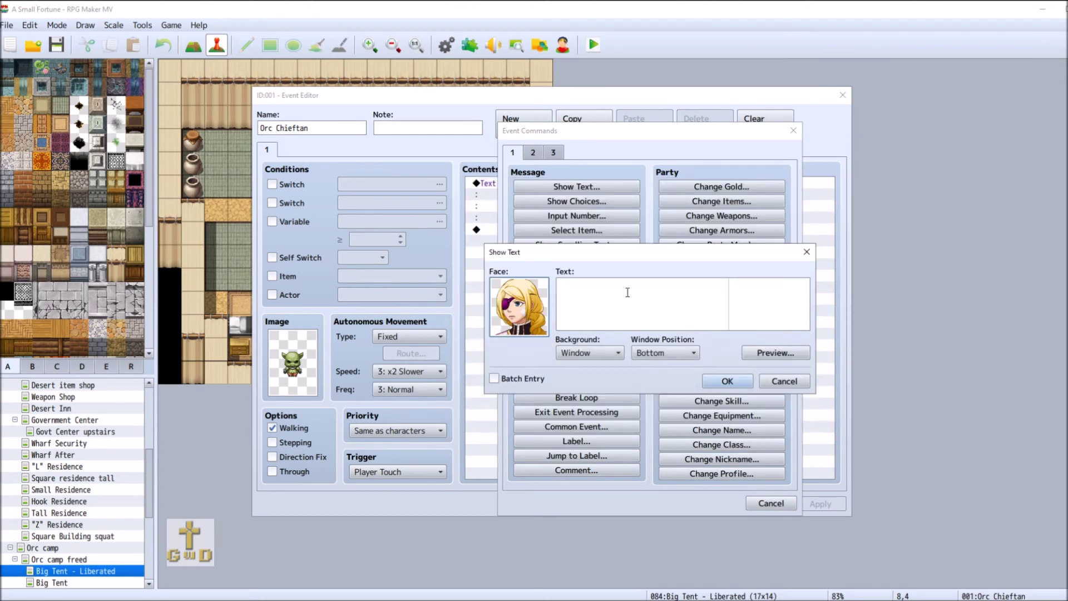
Write Elizabeth's message as "Elder, we regret our actions were not purely altruistic. We have need of an artifact your people possess." and preview it.
{"action": "type", "text": "Your"}
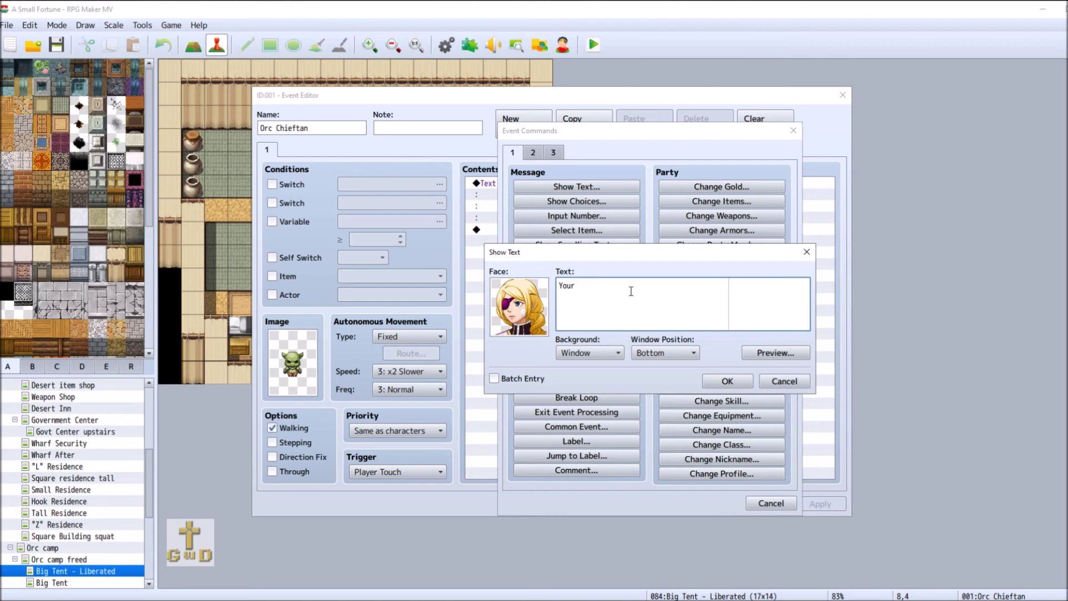
{"action": "key", "text": "BackSpace"}
{"action": "key", "text": "BackSpace"}
{"action": "key", "text": "BackSpace"}
{"action": "key", "text": "BackSpace"}
{"action": "type", "text": "Elder, we regret our actions were"}
{"action": "key", "text": "Return"}
{"action": "type", "text": "not purely altruistic."}
{"action": "key", "text": "Return"}
{"action": "type", "text": "We have need of an artifact"}
{"action": "key", "text": "Return"}
{"action": "type", "text": "your people possess."}
{"action": "left_click", "coordinate": [801, 358]}
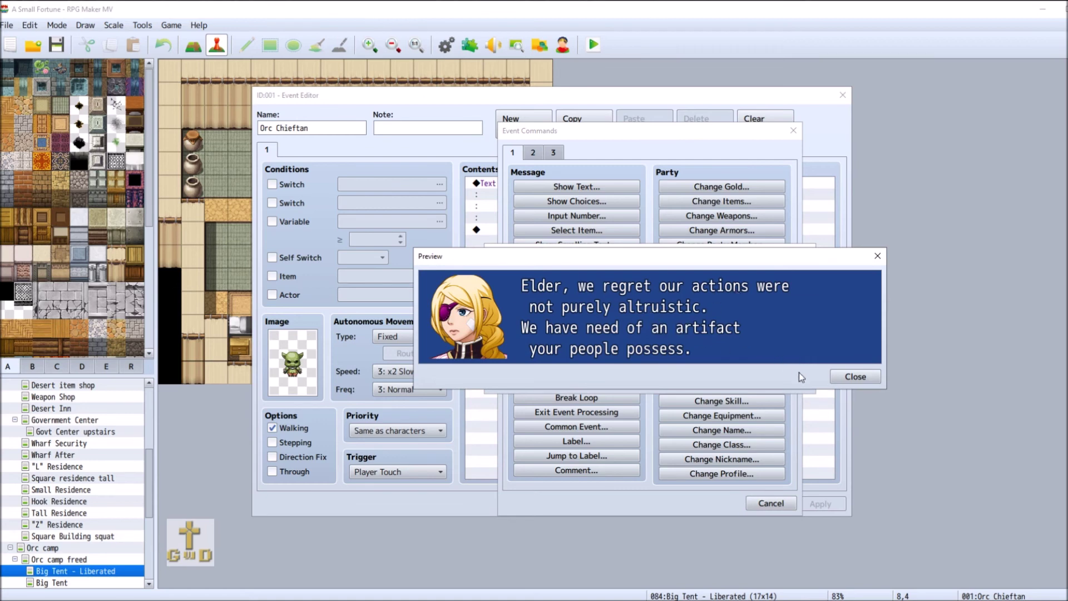
{"action": "left_click", "coordinate": [851, 377]}
{"action": "left_click", "coordinate": [727, 380]}
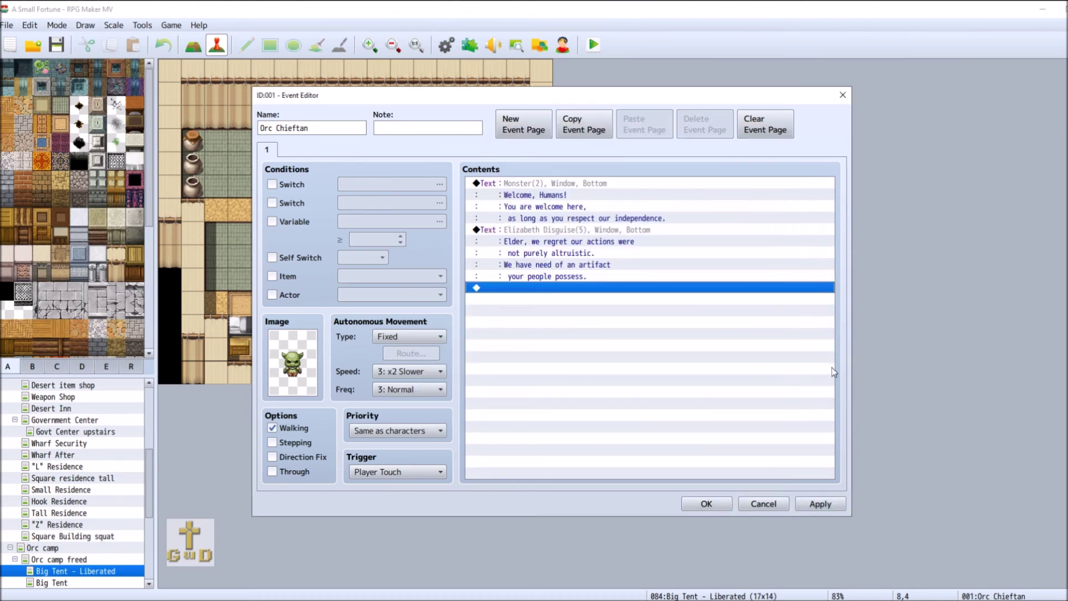
Append the chieftain's reply "Grrr. You as well? All you humans want our horn, but it is not yours to take." with the Monster orc face.
{"action": "double_click", "coordinate": [533, 288]}
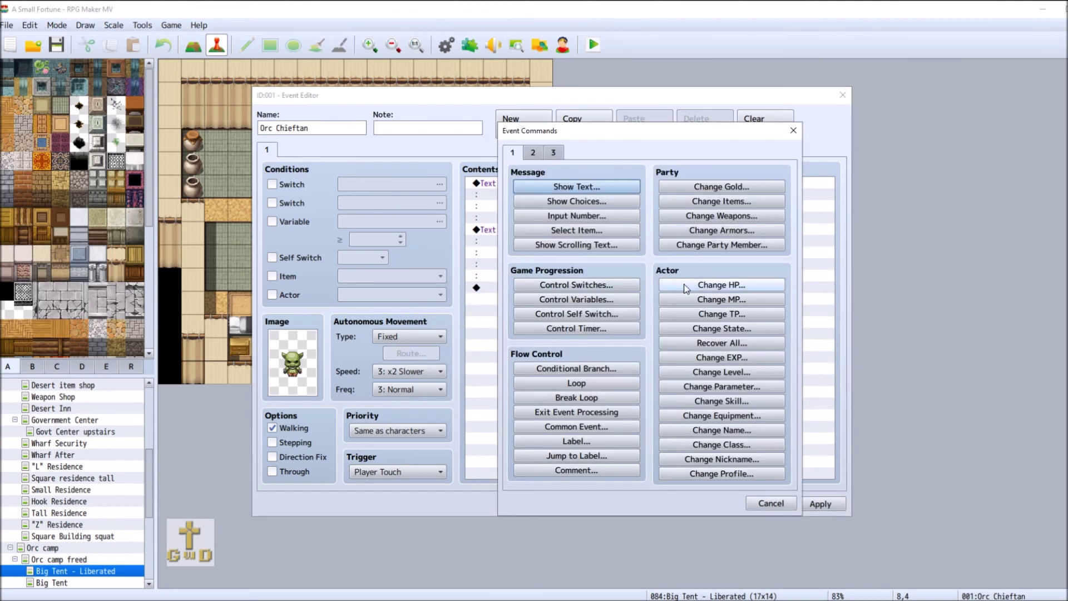
{"action": "left_click", "coordinate": [559, 192]}
{"action": "double_click", "coordinate": [532, 315]}
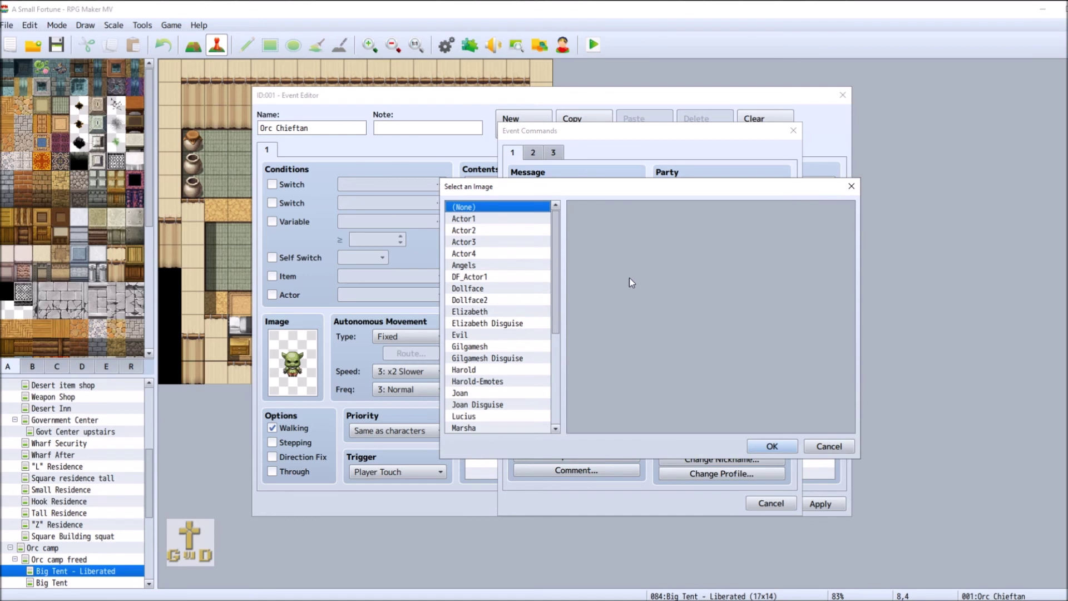
{"action": "left_click_drag", "start_coordinate": [555, 271], "coordinate": [568, 377]}
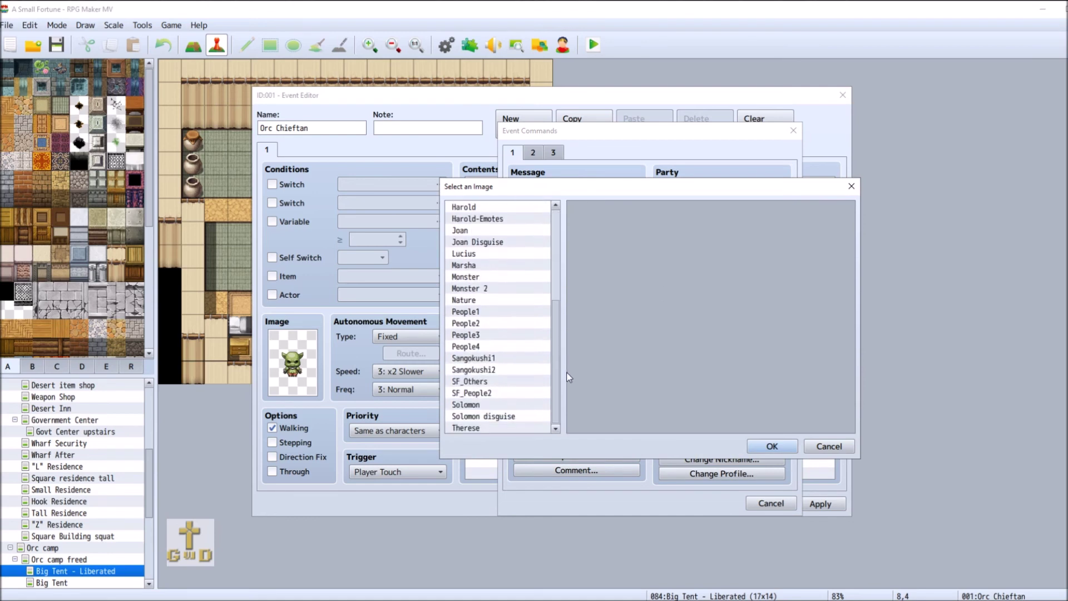
{"action": "left_click", "coordinate": [492, 282]}
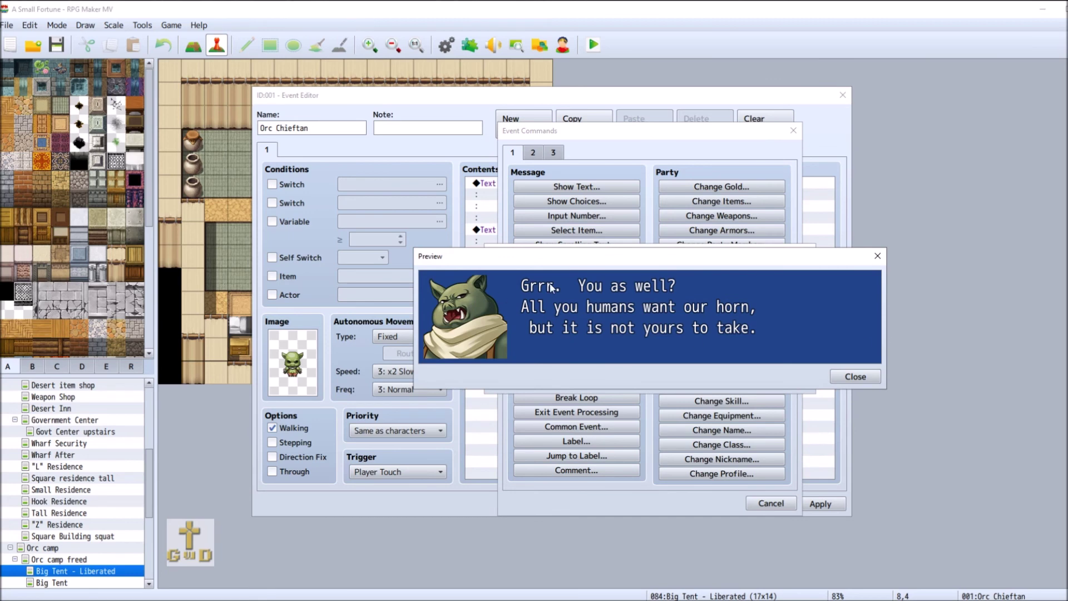
{"action": "left_click", "coordinate": [844, 383]}
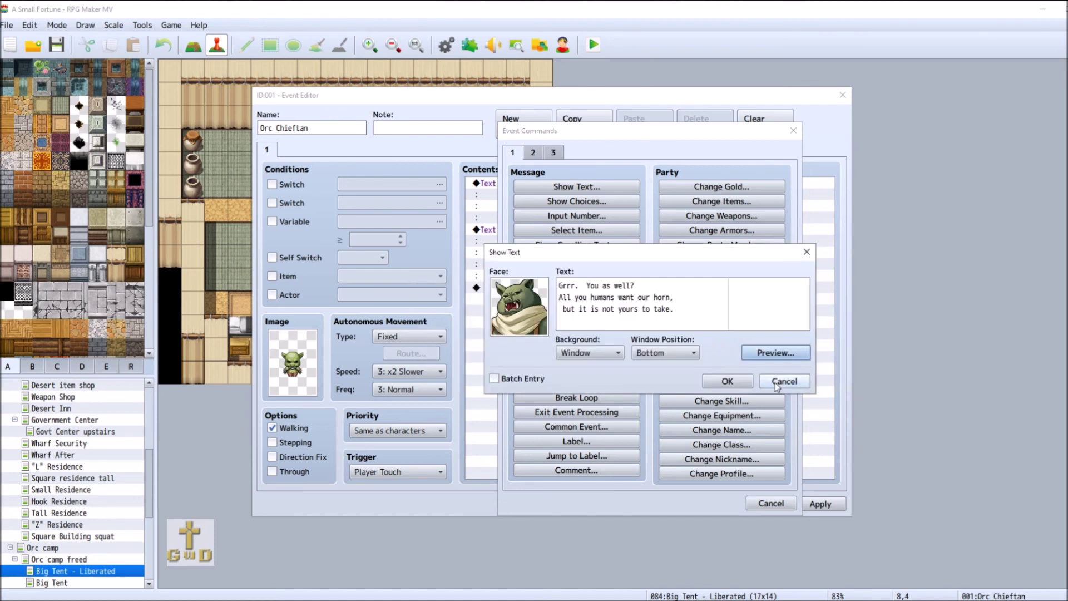
{"action": "left_click", "coordinate": [721, 381]}
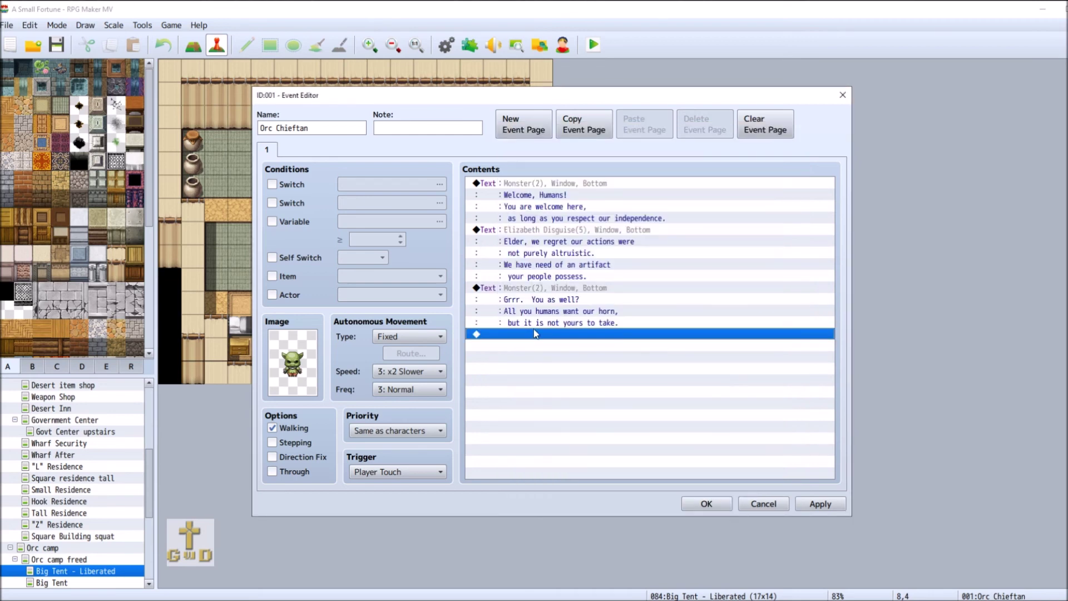
Start a message after the chieftain's reply, using the dark-haired, red-nosed face from Solomon disguise.
{"action": "double_click", "coordinate": [533, 331]}
{"action": "left_click", "coordinate": [575, 189]}
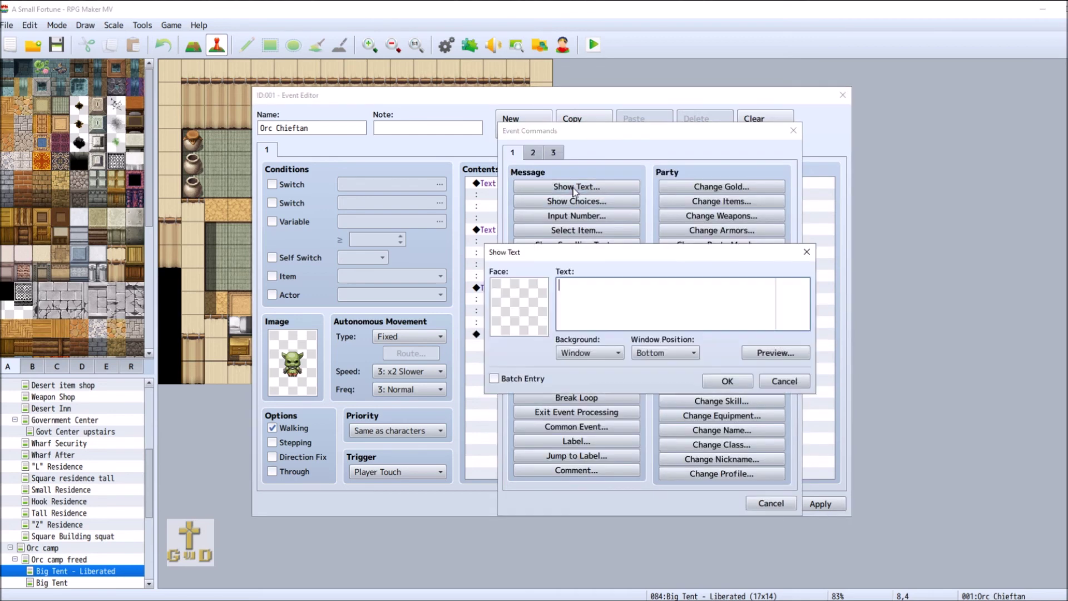
{"action": "double_click", "coordinate": [544, 310]}
{"action": "left_click_drag", "start_coordinate": [556, 257], "coordinate": [556, 414]}
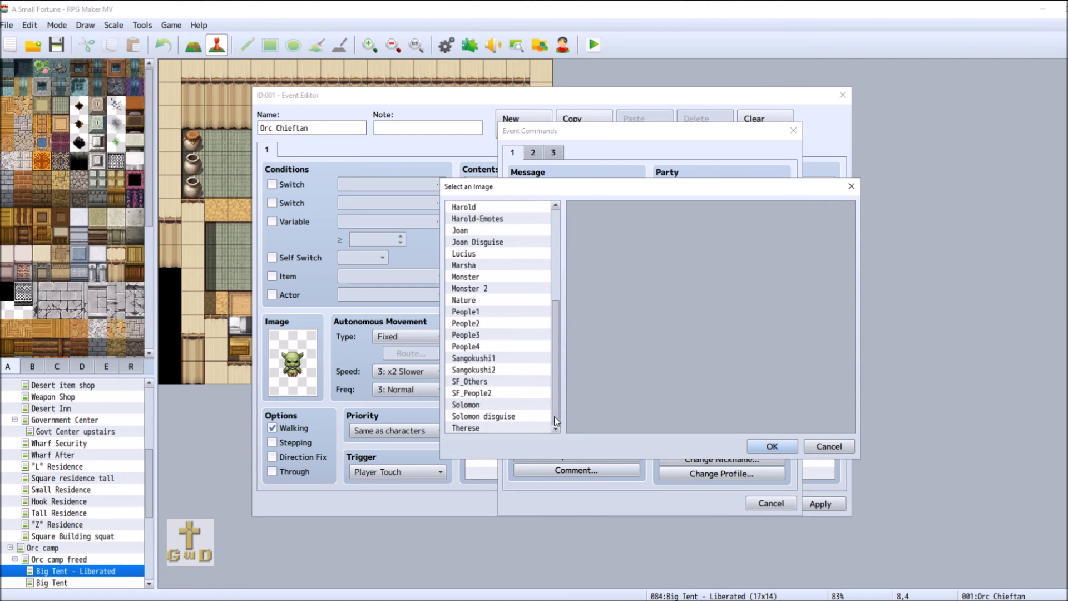
{"action": "left_click", "coordinate": [467, 416]}
{"action": "left_click", "coordinate": [772, 446]}
Write Solomon's message as "We are asking for it in order to rid this land of the evil in the pyramid to the North. Surely that is different?".
{"action": "left_click", "coordinate": [796, 354]}
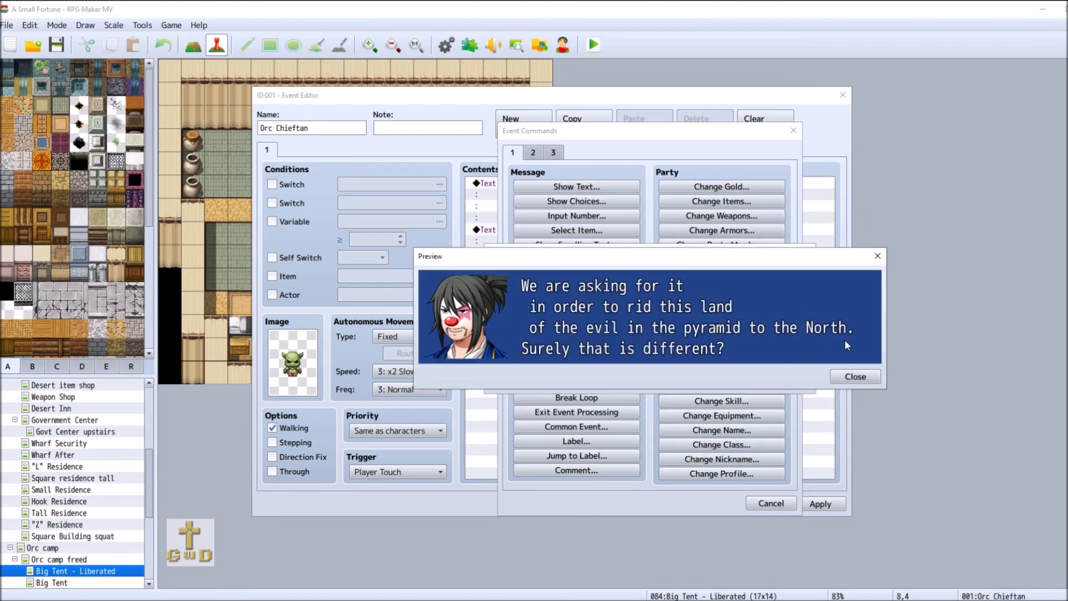
{"action": "left_click", "coordinate": [854, 377]}
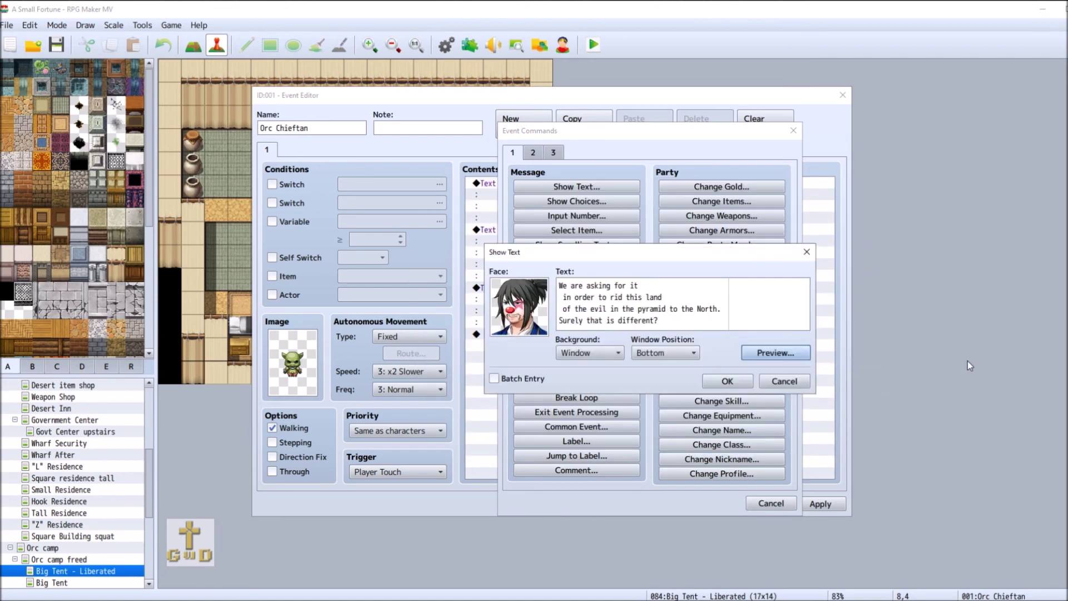
{"action": "left_click", "coordinate": [727, 381]}
Append the chieftain's reply "You have proven yourselves more honorable than those tin-plated cowards. Very well, we shall LOAN you our heritage." with the Monster orc face.
{"action": "double_click", "coordinate": [515, 394]}
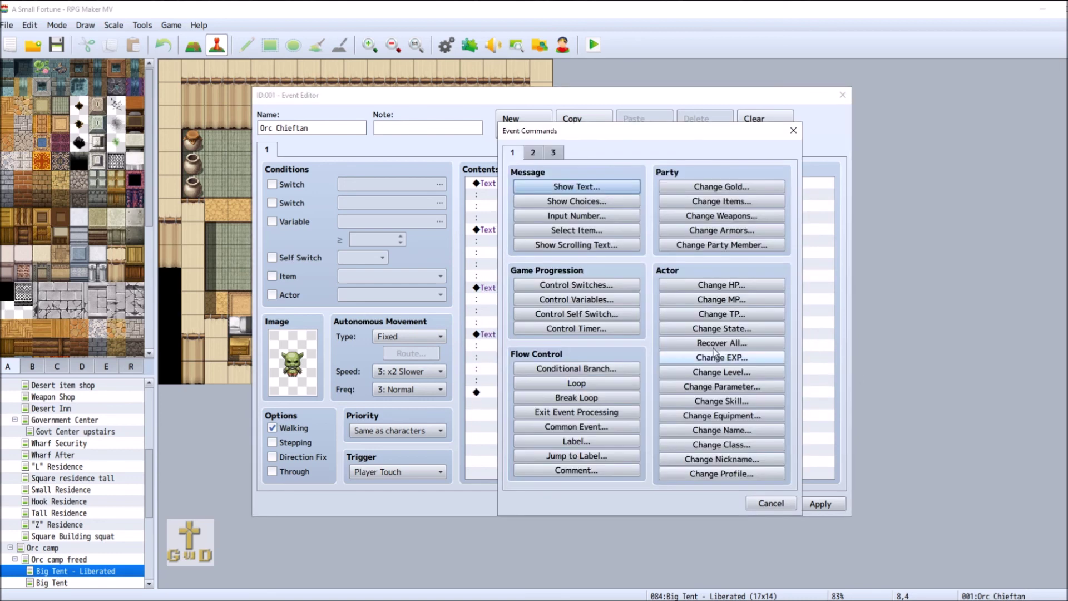
{"action": "left_click", "coordinate": [612, 187]}
{"action": "double_click", "coordinate": [532, 309]}
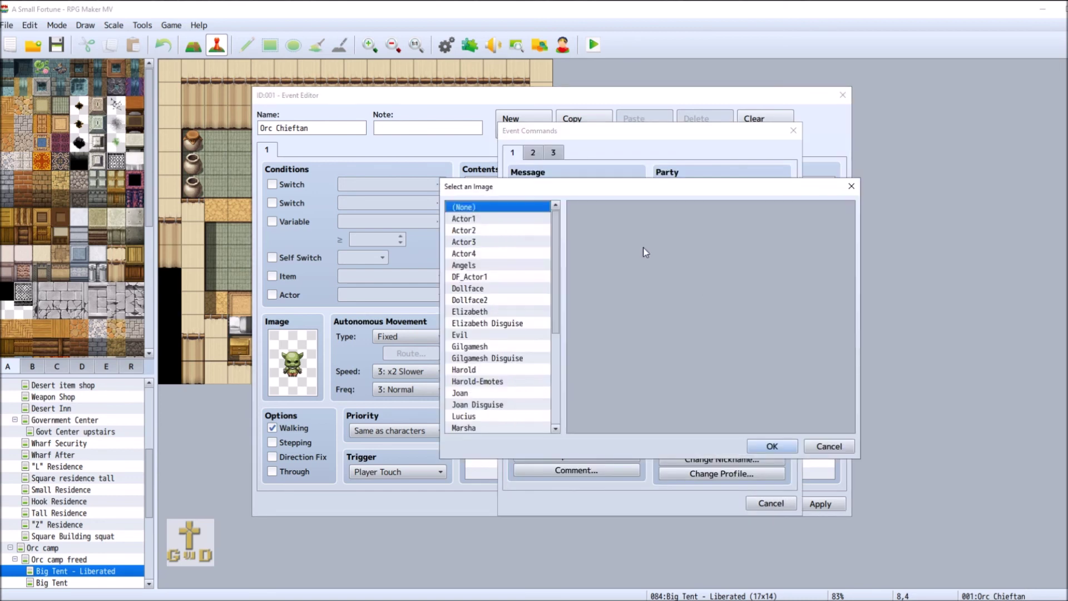
{"action": "left_click_drag", "start_coordinate": [552, 296], "coordinate": [554, 370]}
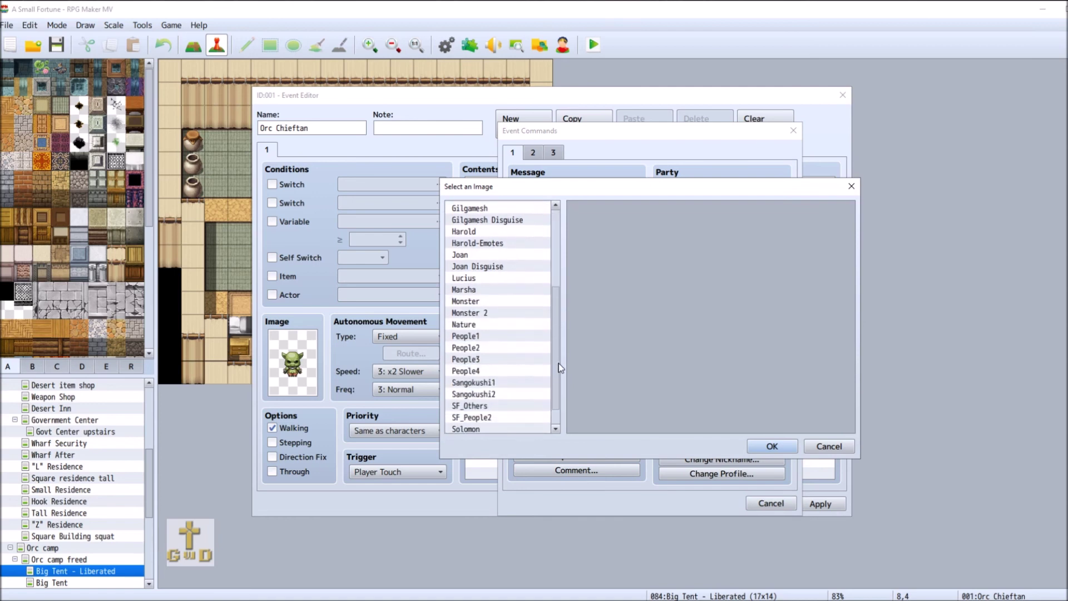
{"action": "left_click", "coordinate": [476, 301]}
{"action": "double_click", "coordinate": [721, 225]}
{"action": "left_click", "coordinate": [585, 304]}
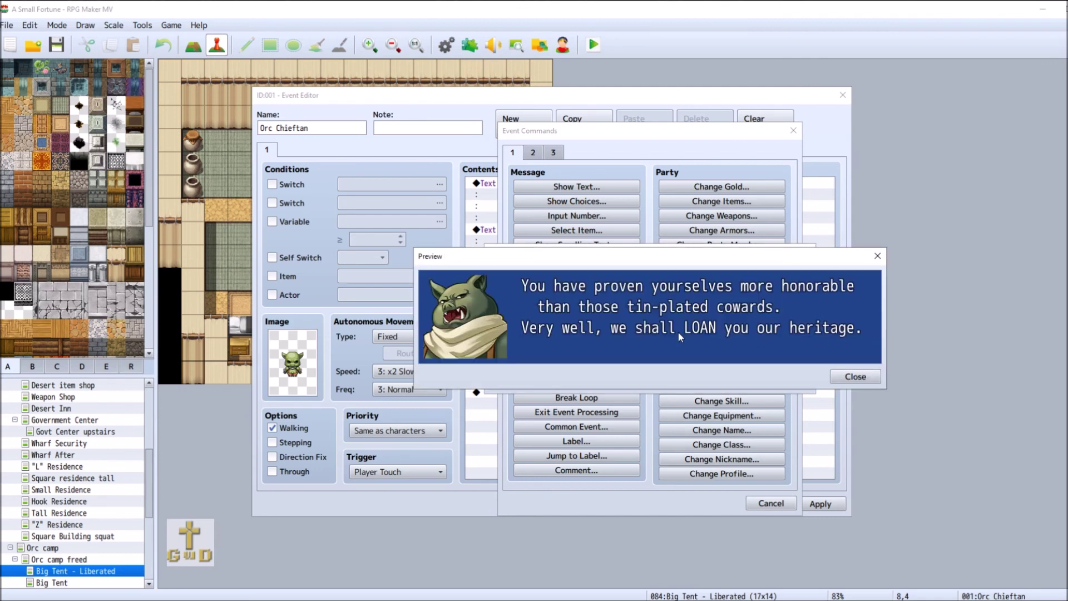
{"action": "left_click", "coordinate": [856, 376]}
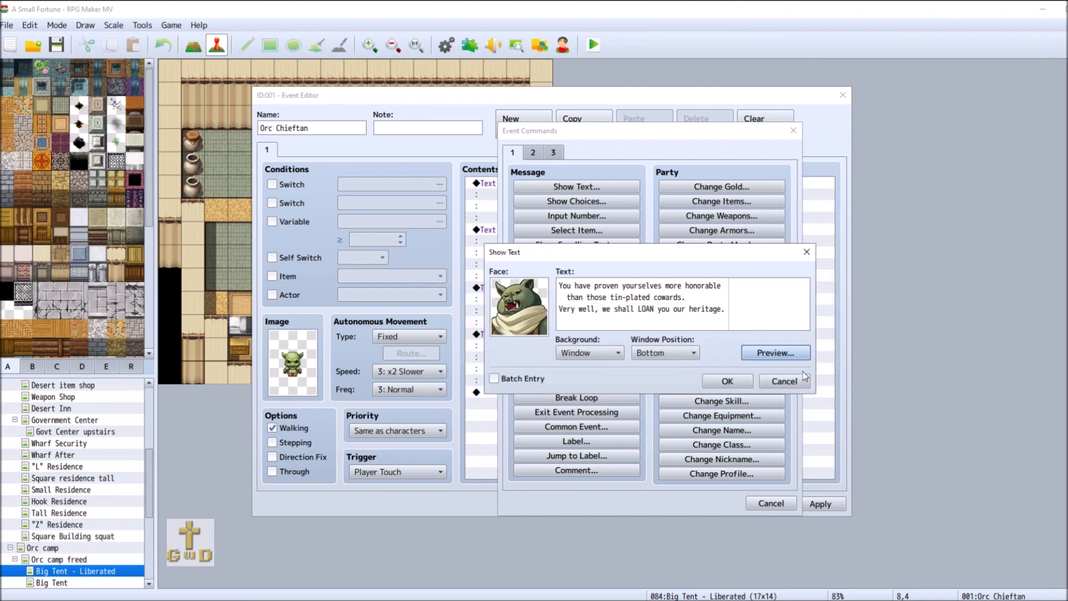
{"action": "left_click", "coordinate": [726, 380]}
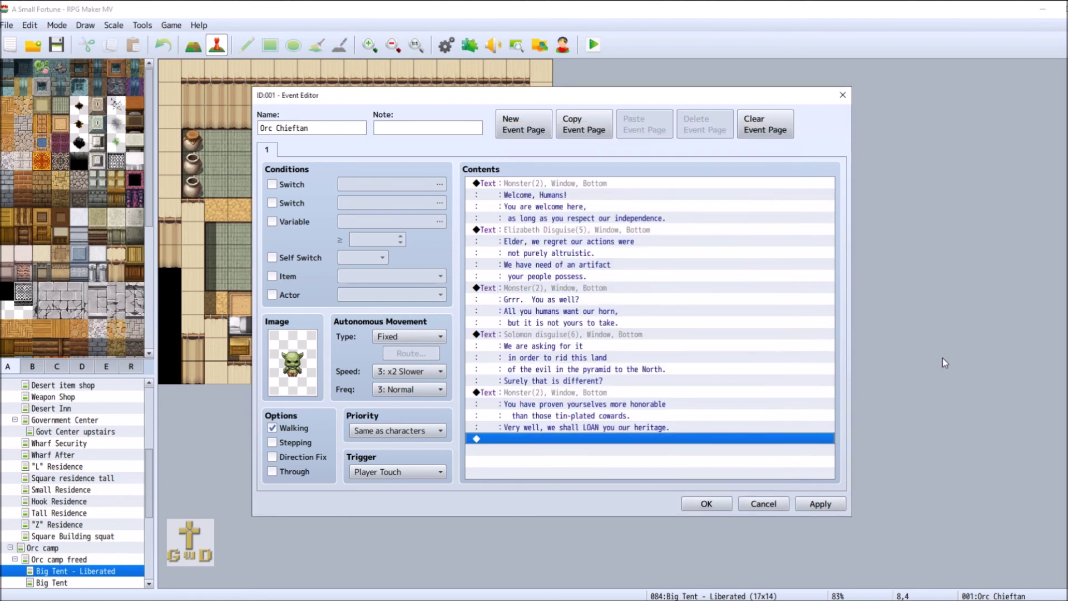
{"action": "left_click", "coordinate": [821, 503]}
{"action": "left_click", "coordinate": [706, 503]}
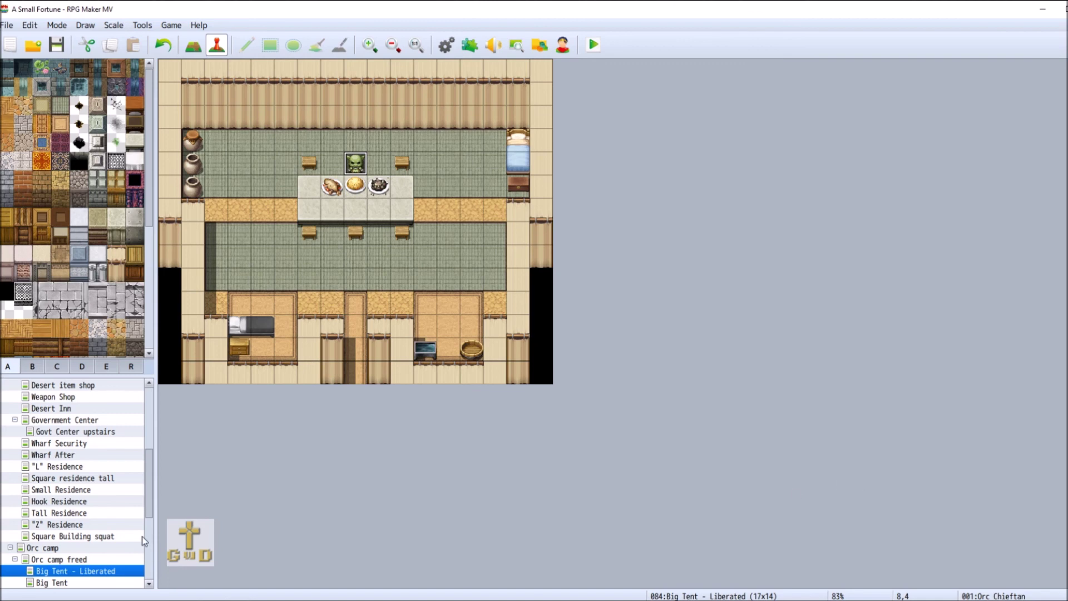
Add a second event page to the barrier event EV014 between the two statues on World Map 1.
{"action": "scroll", "coordinate": [65, 525], "scroll_direction": "up", "scroll_amount": 2}
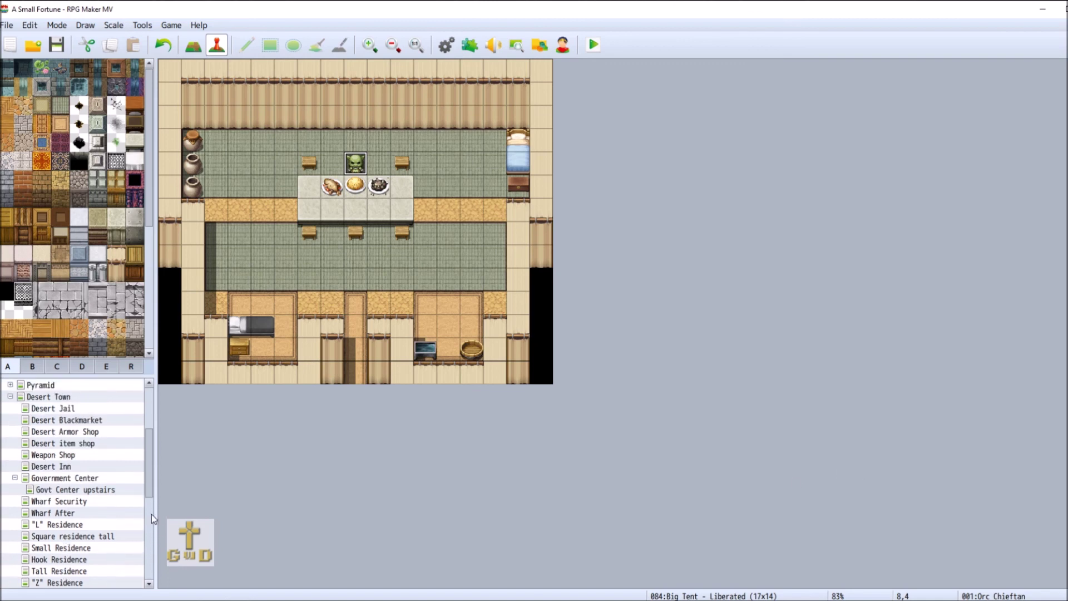
{"action": "scroll", "coordinate": [77, 430], "scroll_direction": "up", "scroll_amount": 3}
{"action": "left_click", "coordinate": [68, 409]}
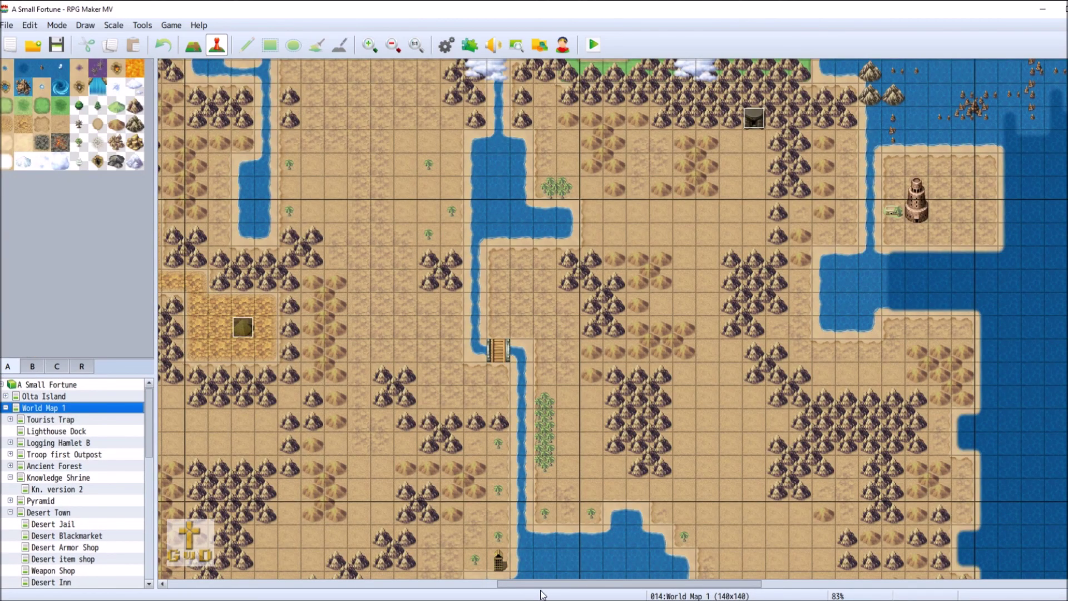
{"action": "left_click_drag", "start_coordinate": [533, 583], "coordinate": [505, 584]}
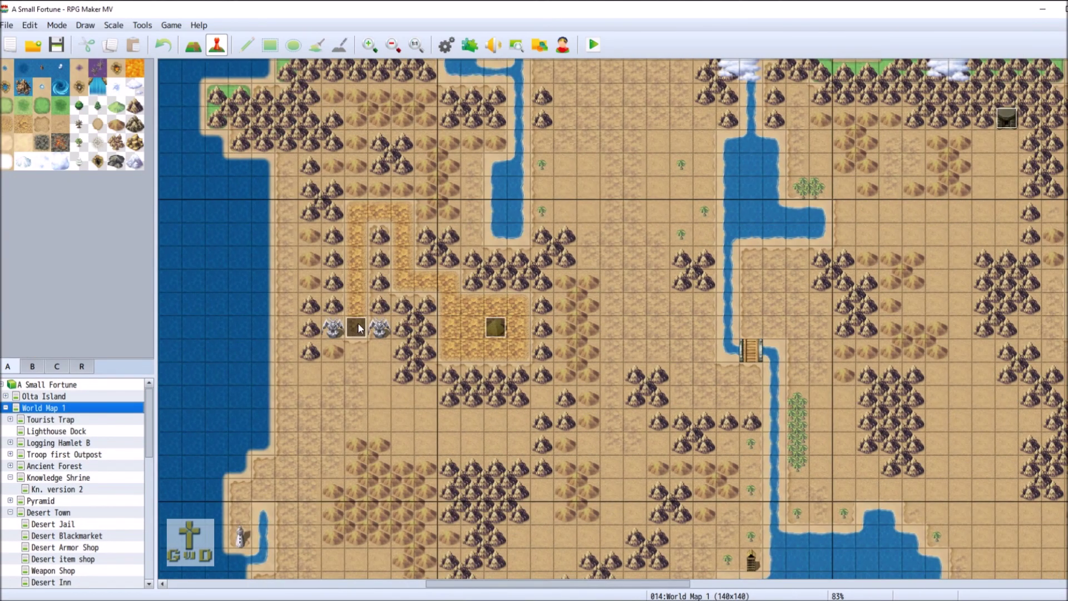
{"action": "right_click", "coordinate": [358, 322]}
{"action": "left_click", "coordinate": [391, 335]}
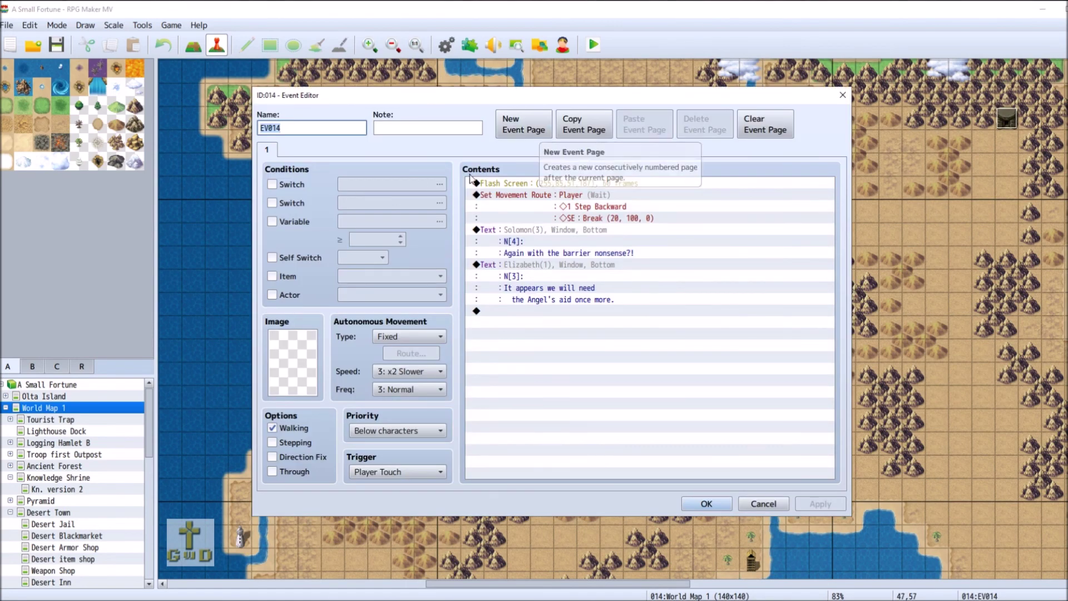
{"action": "left_click", "coordinate": [546, 135]}
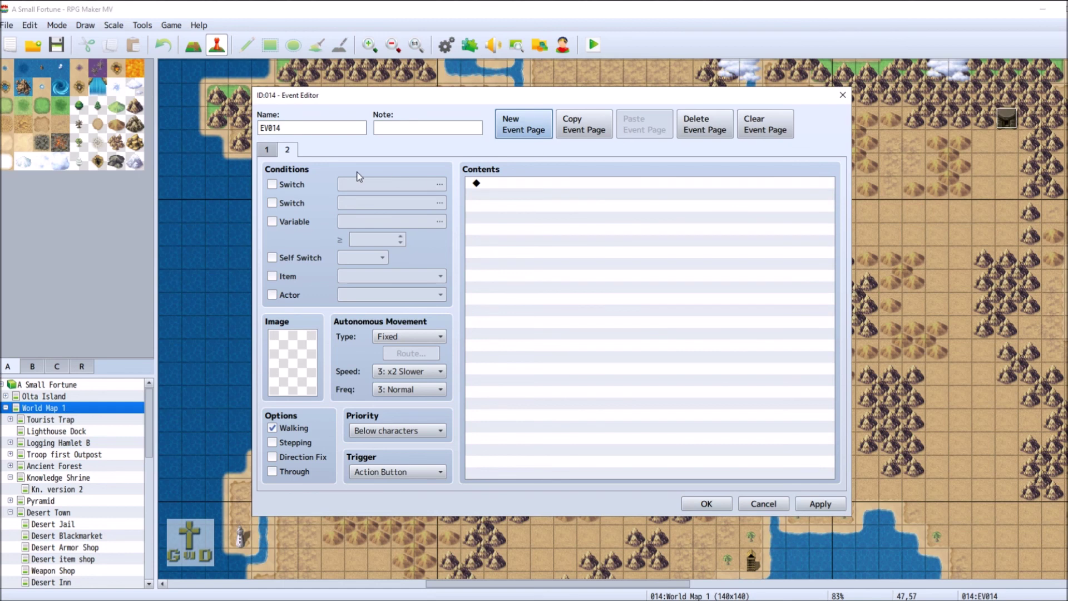
Make the new event page require the item 0025 Mythic Orc Horn.
{"action": "left_click", "coordinate": [275, 278]}
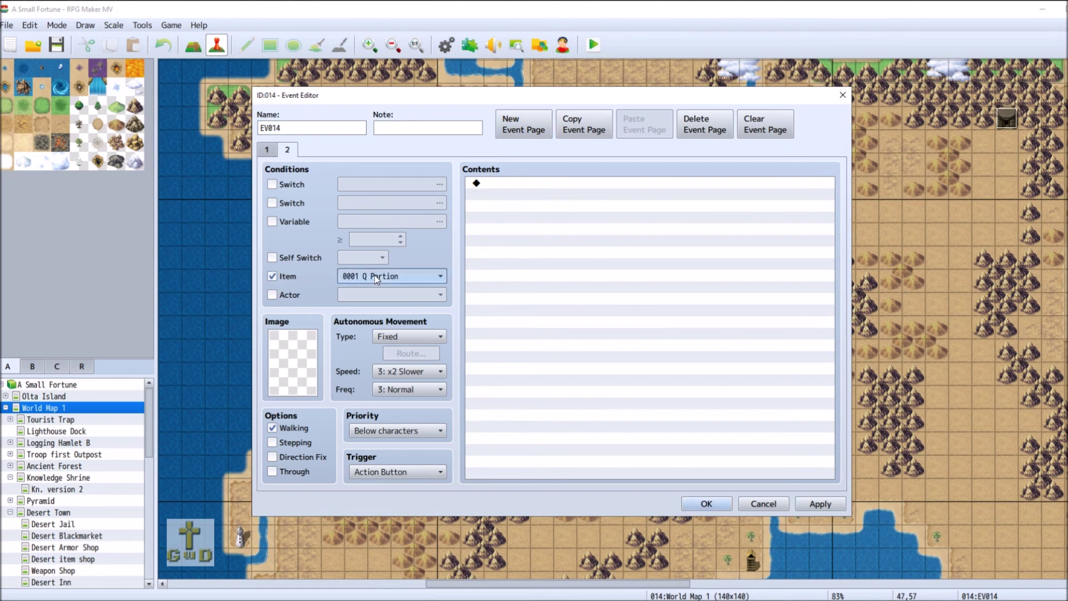
{"action": "left_click", "coordinate": [375, 274]}
{"action": "scroll", "coordinate": [416, 491], "scroll_direction": "down", "scroll_amount": 2}
{"action": "left_click", "coordinate": [401, 545]}
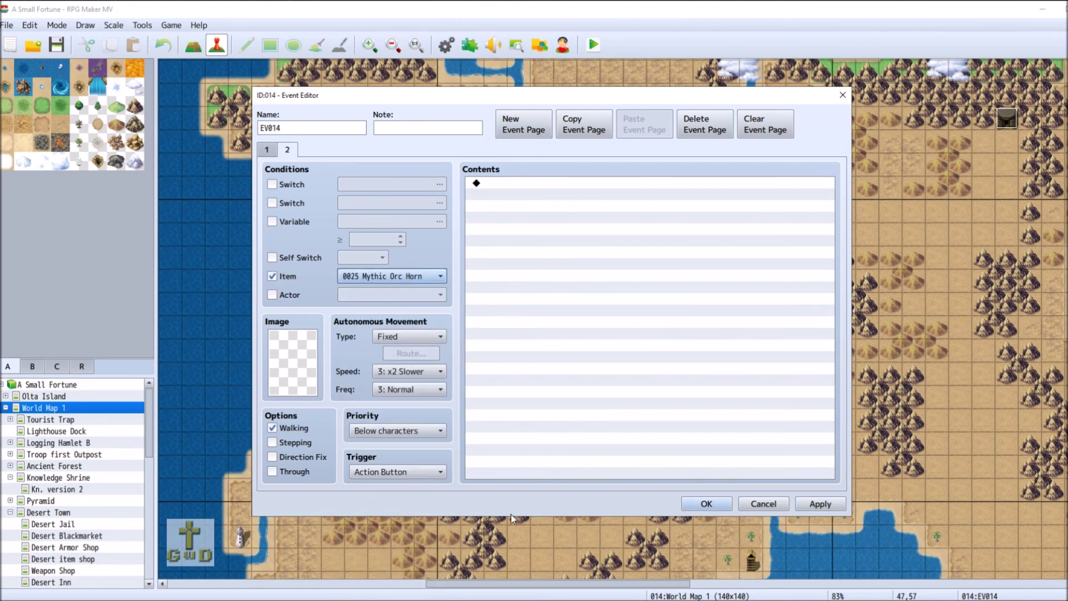
Start a Play SE command on the second page at 20 % volume and audition the Horn sound.
{"action": "double_click", "coordinate": [516, 187]}
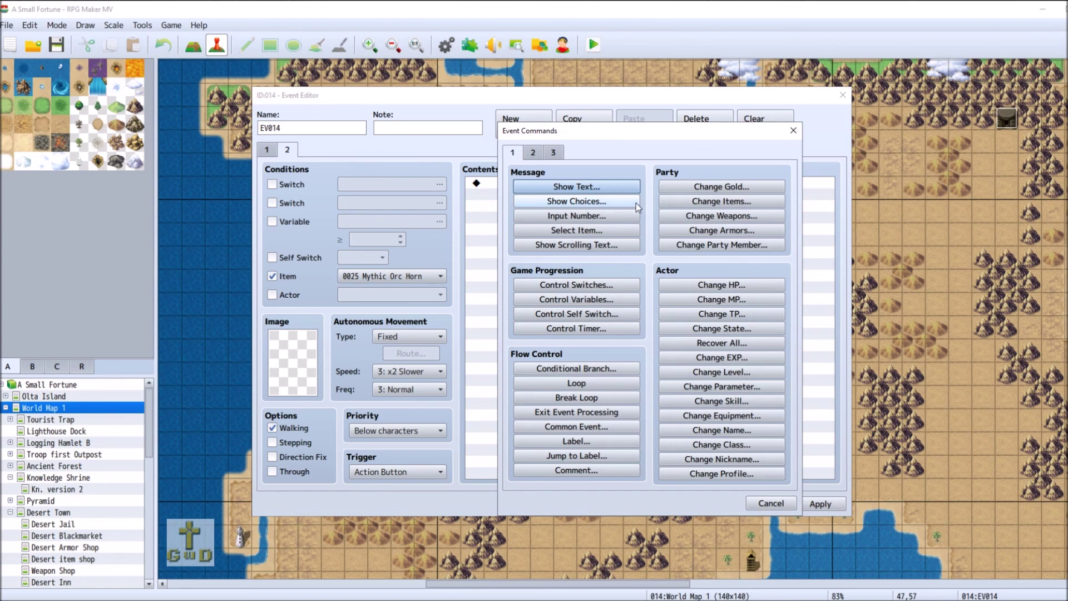
{"action": "left_click", "coordinate": [537, 152]}
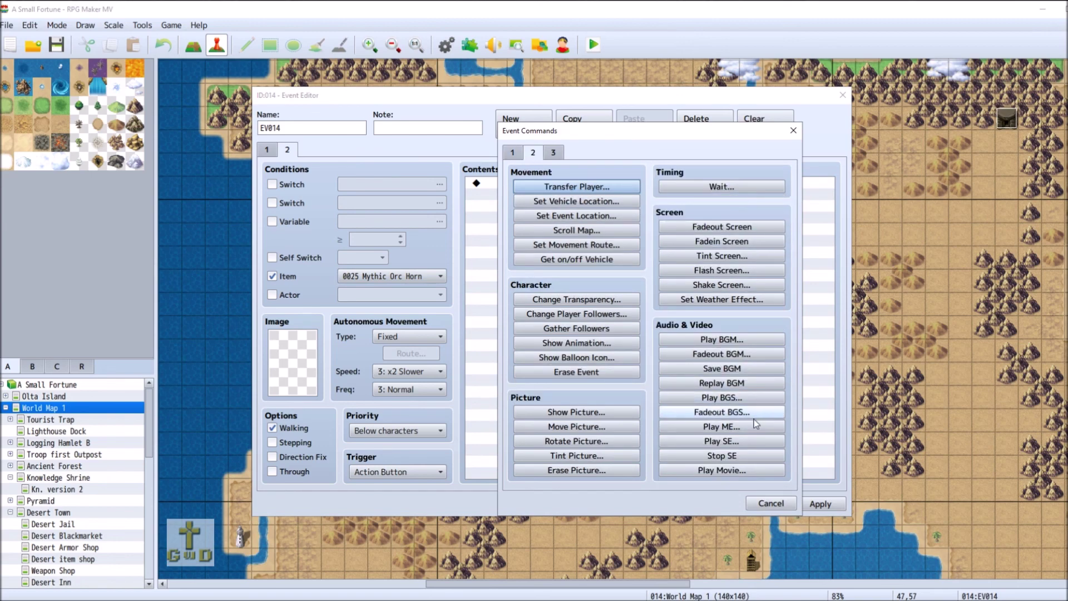
{"action": "left_click", "coordinate": [760, 441]}
{"action": "left_click_drag", "start_coordinate": [731, 260], "coordinate": [694, 260]}
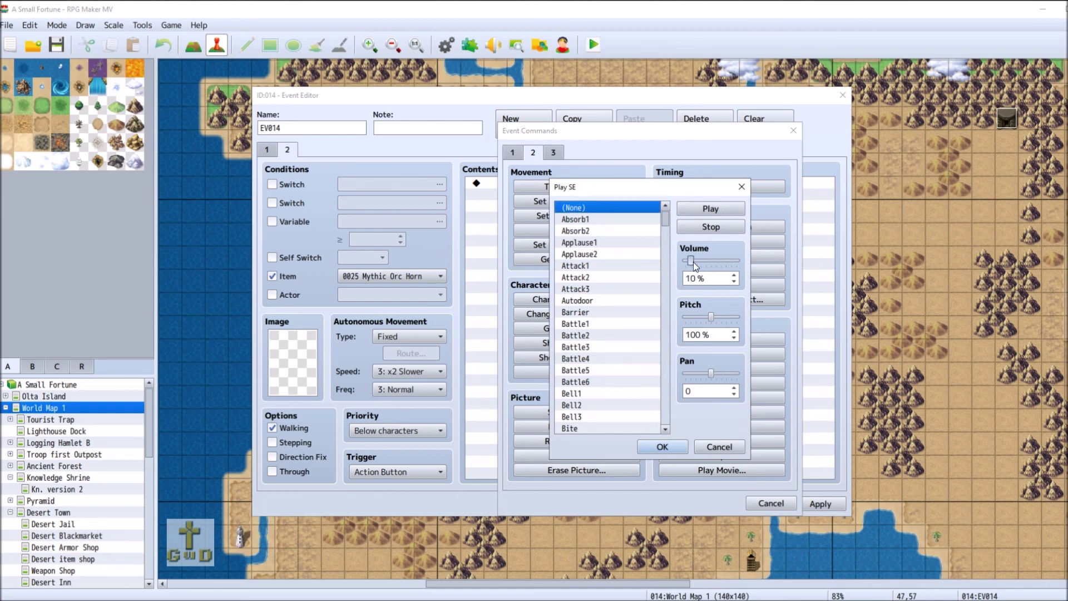
{"action": "left_click_drag", "start_coordinate": [695, 262], "coordinate": [695, 260]}
{"action": "left_click", "coordinate": [665, 428]}
{"action": "left_click_drag", "start_coordinate": [666, 224], "coordinate": [678, 304]}
{"action": "left_click", "coordinate": [586, 402]}
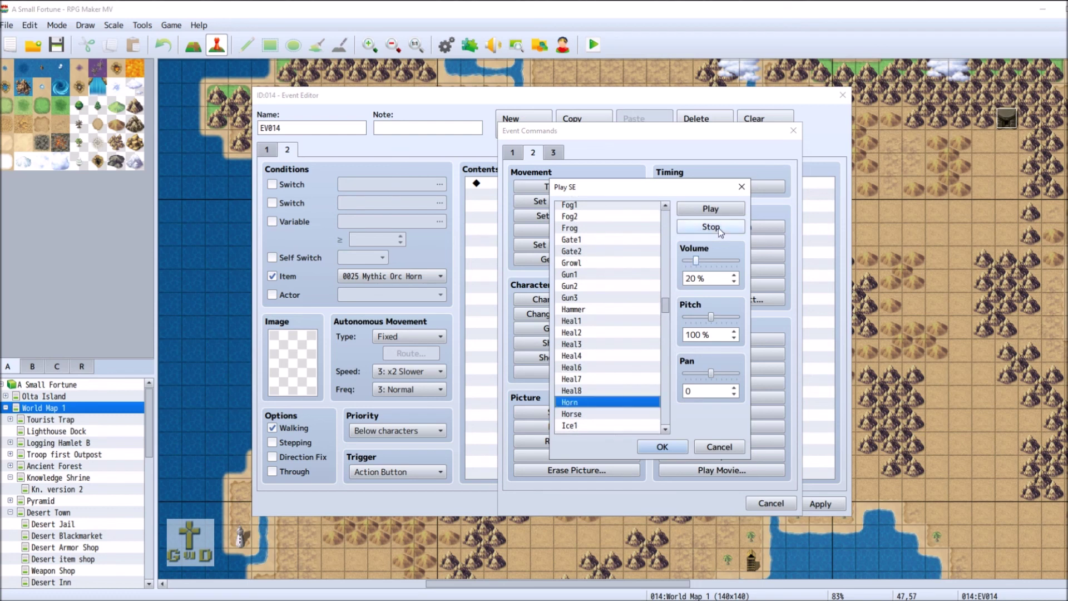
{"action": "left_click", "coordinate": [723, 212]}
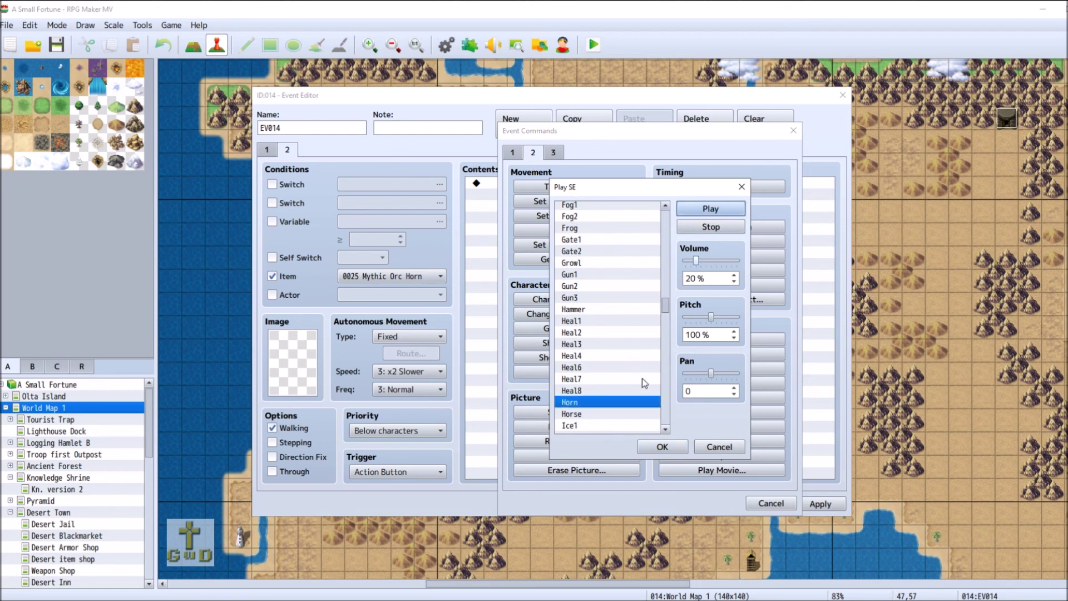
Choose Bell1 as the sound effect instead and apply the changes to the barrier event.
{"action": "left_click_drag", "start_coordinate": [667, 305], "coordinate": [659, 255]}
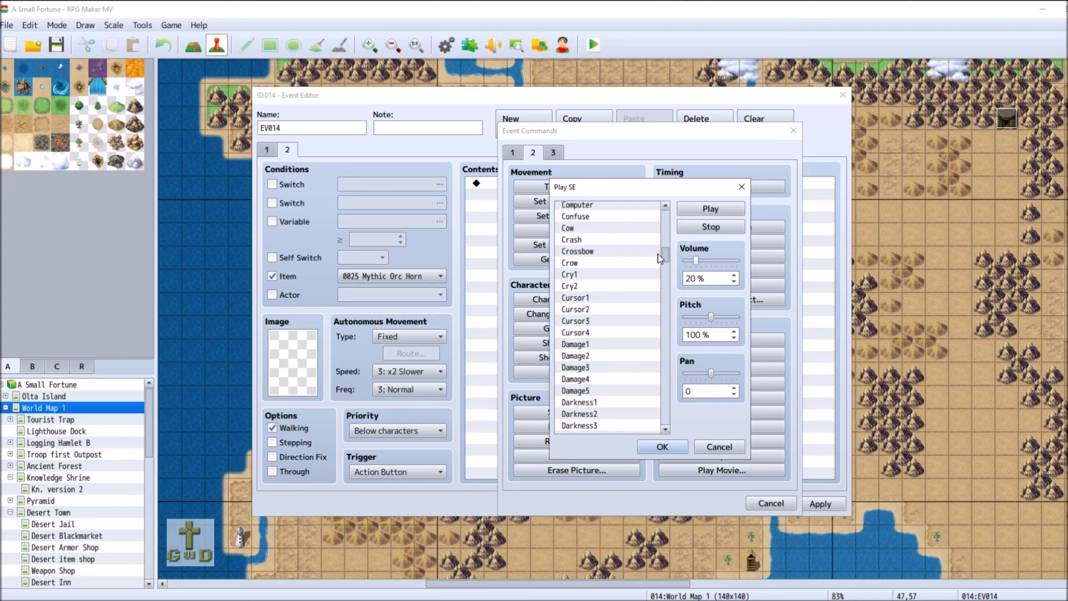
{"action": "left_click_drag", "start_coordinate": [665, 255], "coordinate": [671, 223]}
{"action": "scroll", "coordinate": [671, 223], "scroll_direction": "up", "scroll_amount": 1}
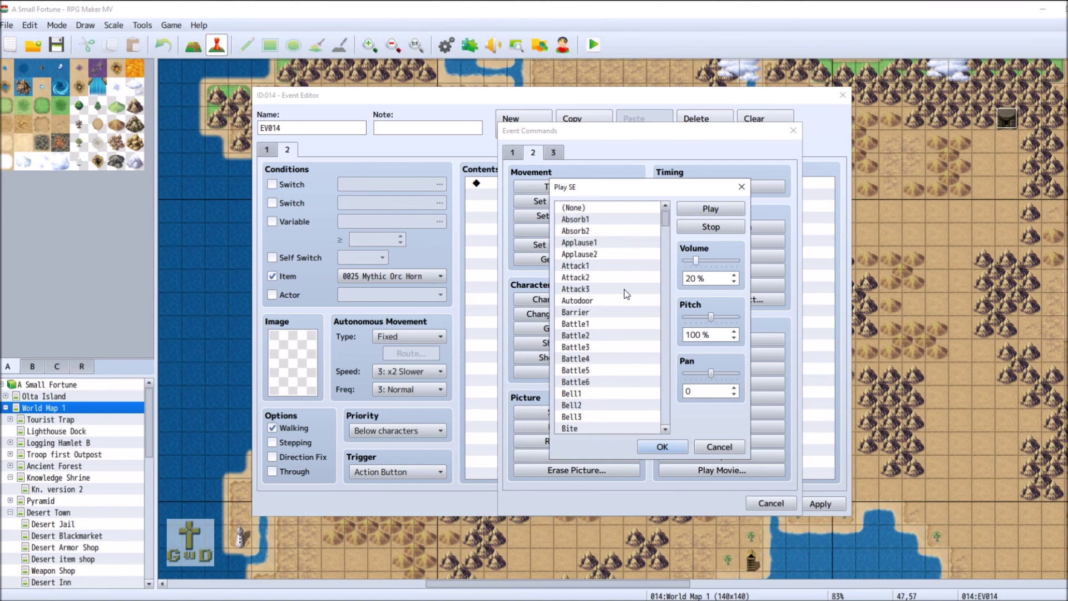
{"action": "left_click", "coordinate": [595, 393]}
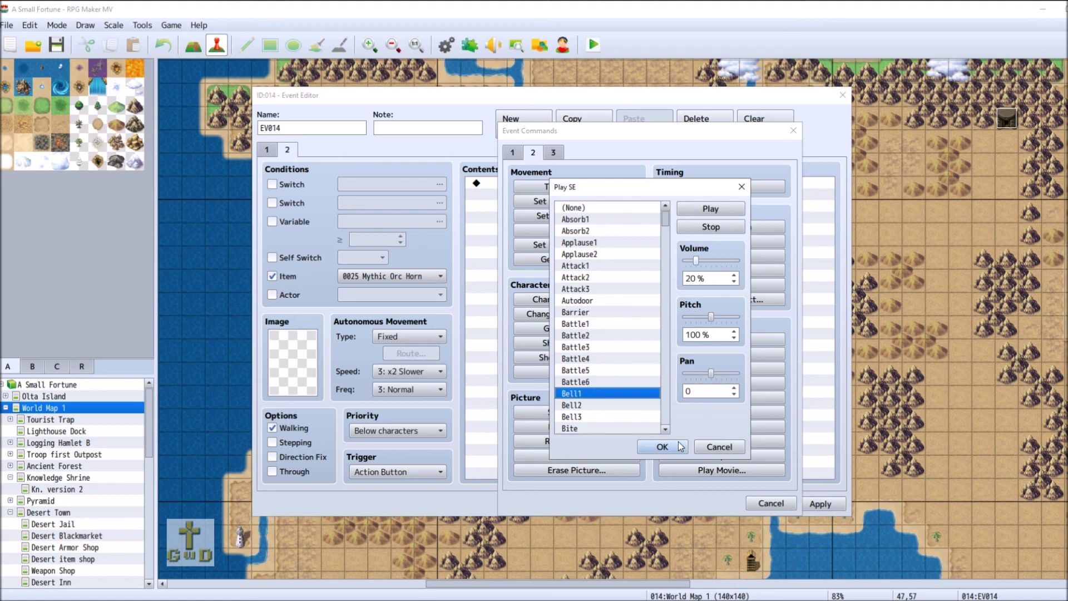
{"action": "left_click", "coordinate": [661, 446]}
{"action": "left_click", "coordinate": [820, 503]}
{"action": "left_click", "coordinate": [706, 503]}
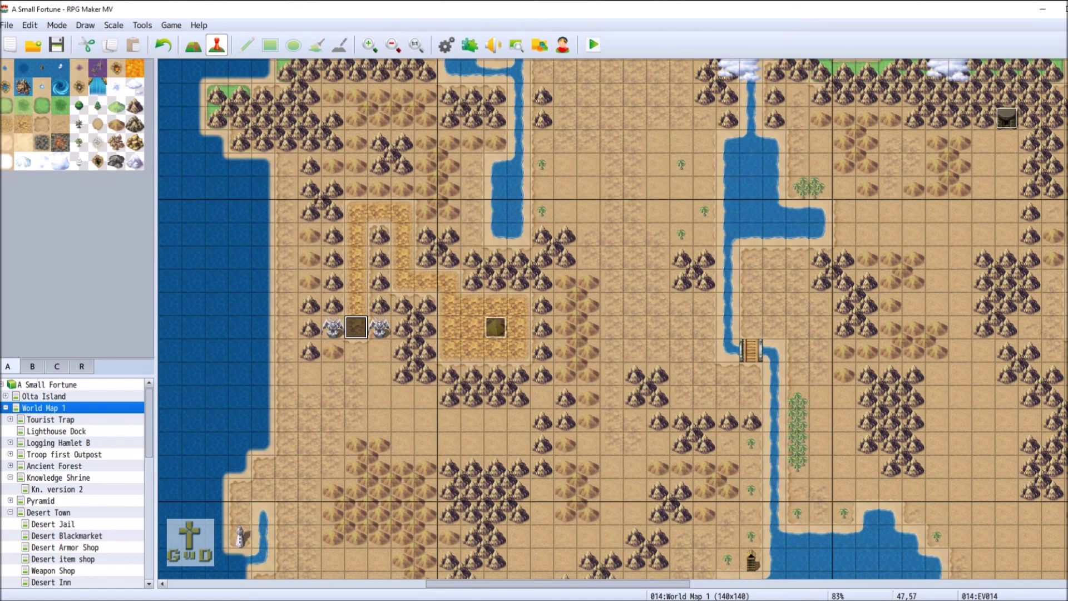
Save the project.
{"action": "scroll", "coordinate": [358, 246], "scroll_direction": "down", "scroll_amount": 4}
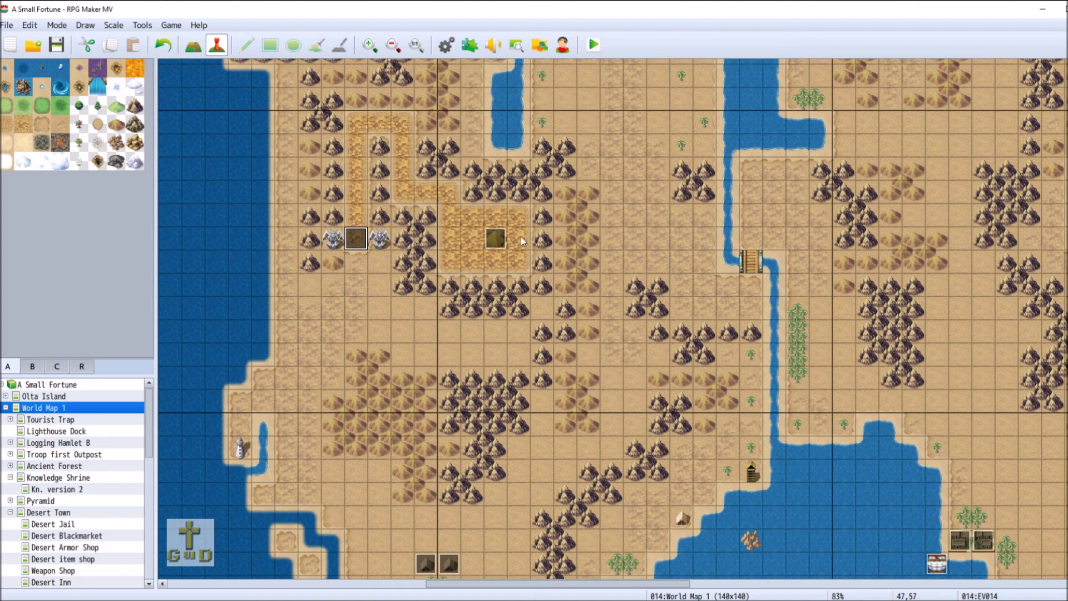
{"action": "key", "text": "ctrl+s"}
{"action": "mouse_move", "coordinate": [435, 600]}
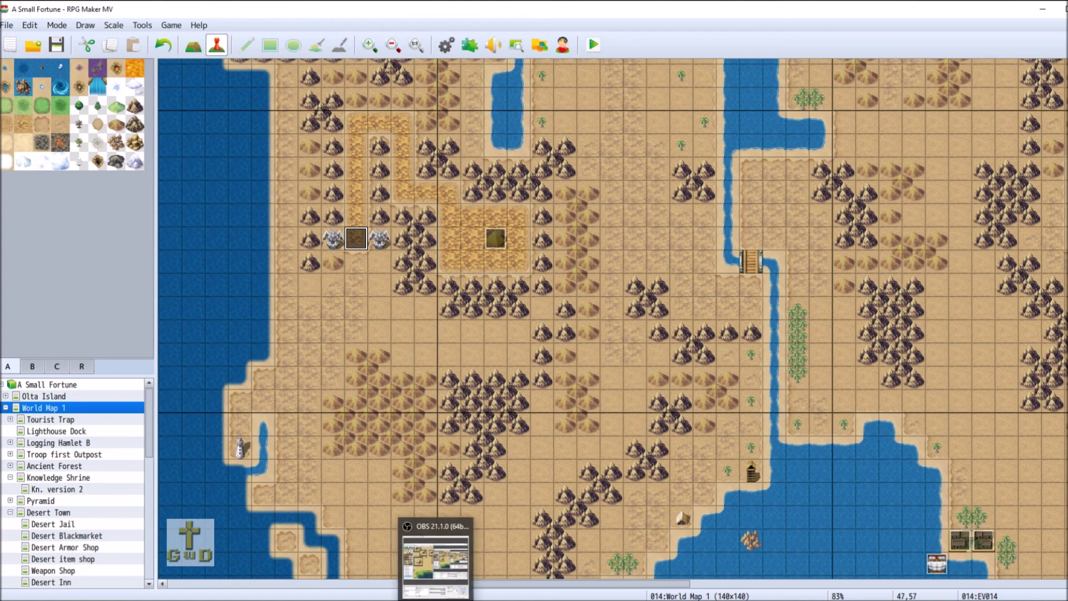